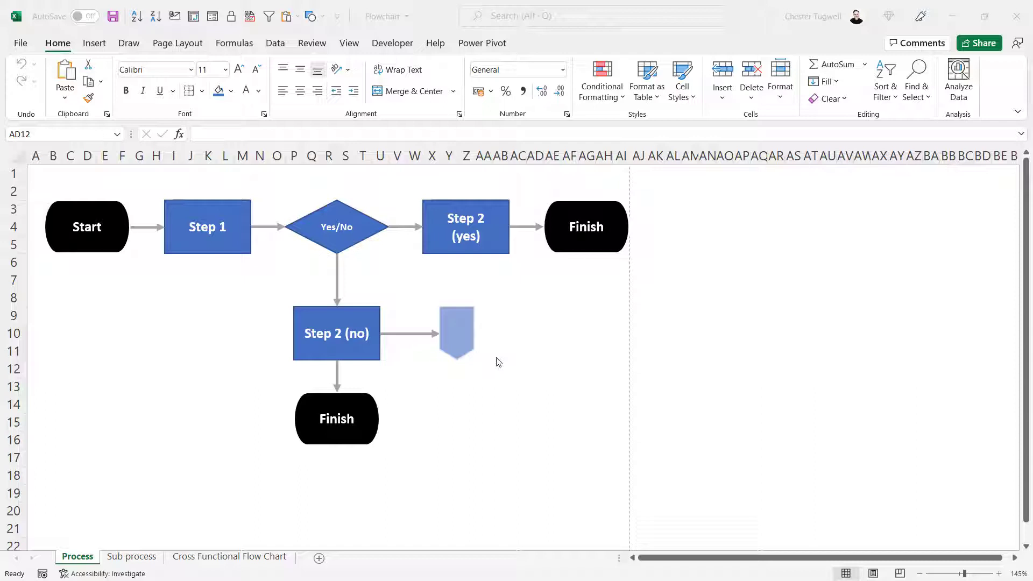
- Browse the Sub process, Cross Functional Flow Chart and Process example sheets
{"action": "left_click", "coordinate": [457, 322]}
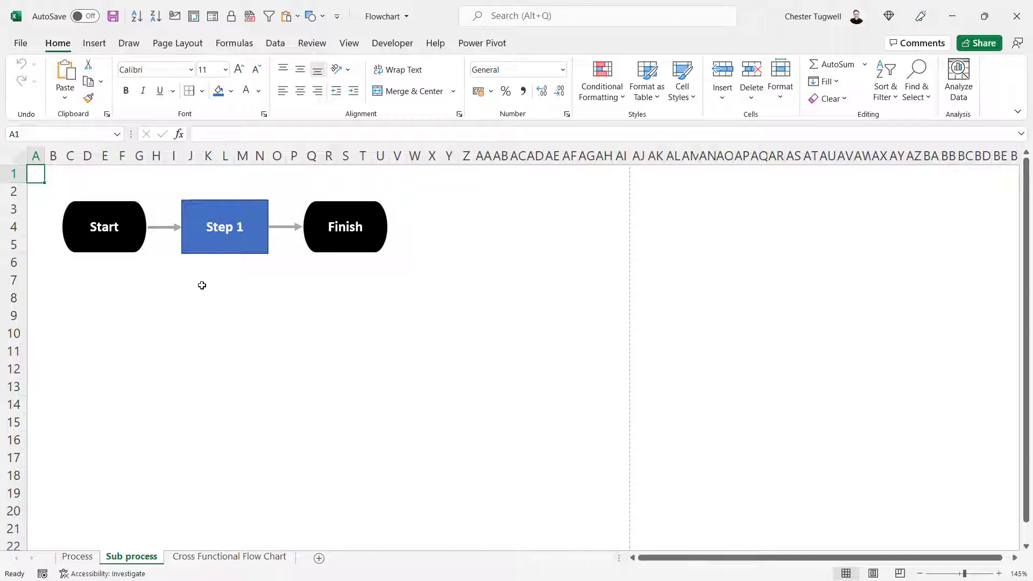
{"action": "left_click", "coordinate": [221, 556]}
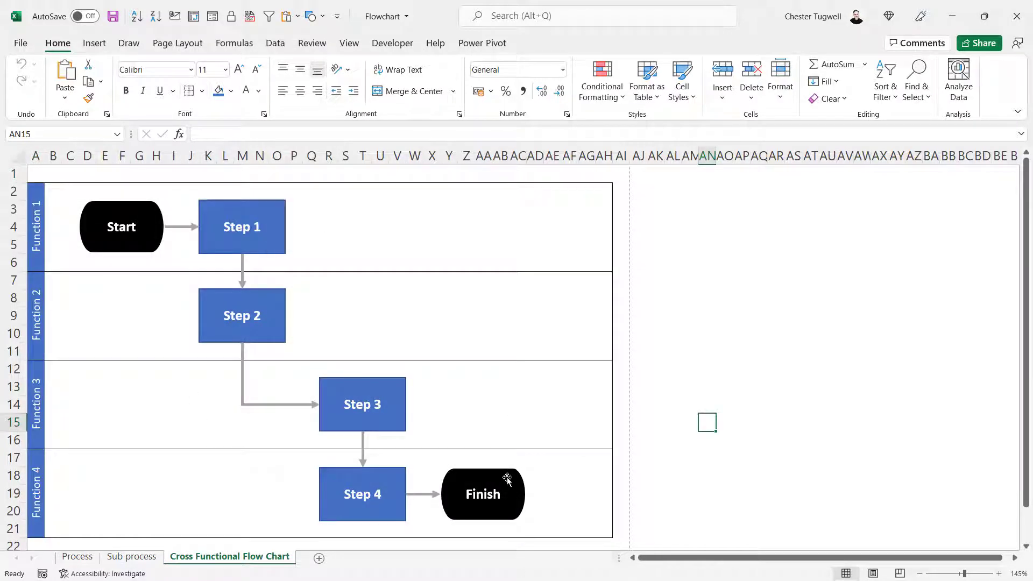
{"action": "left_click", "coordinate": [78, 556]}
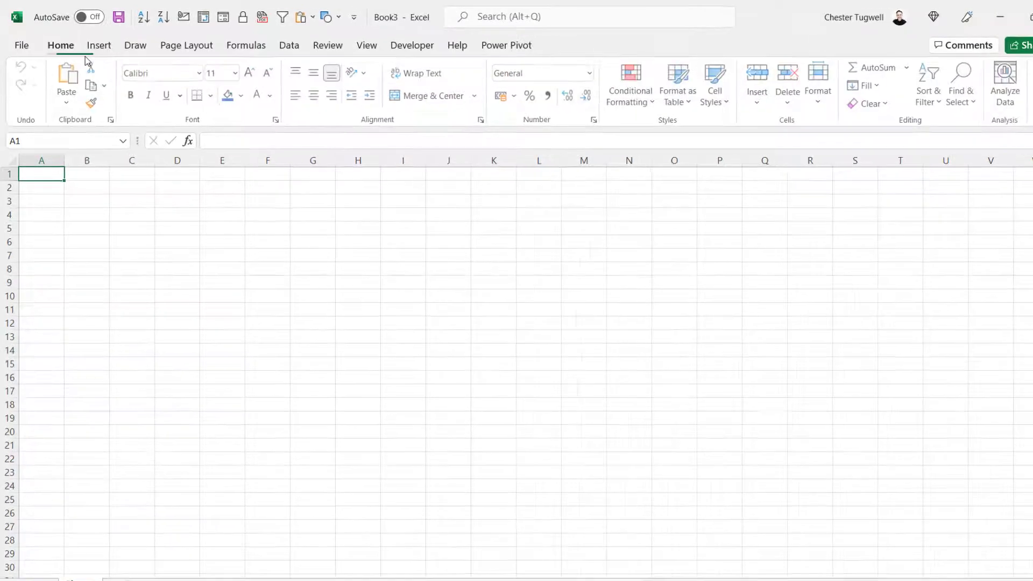
- Switch the blank sheet to Page Layout view and select every cell
{"action": "left_click", "coordinate": [366, 45]}
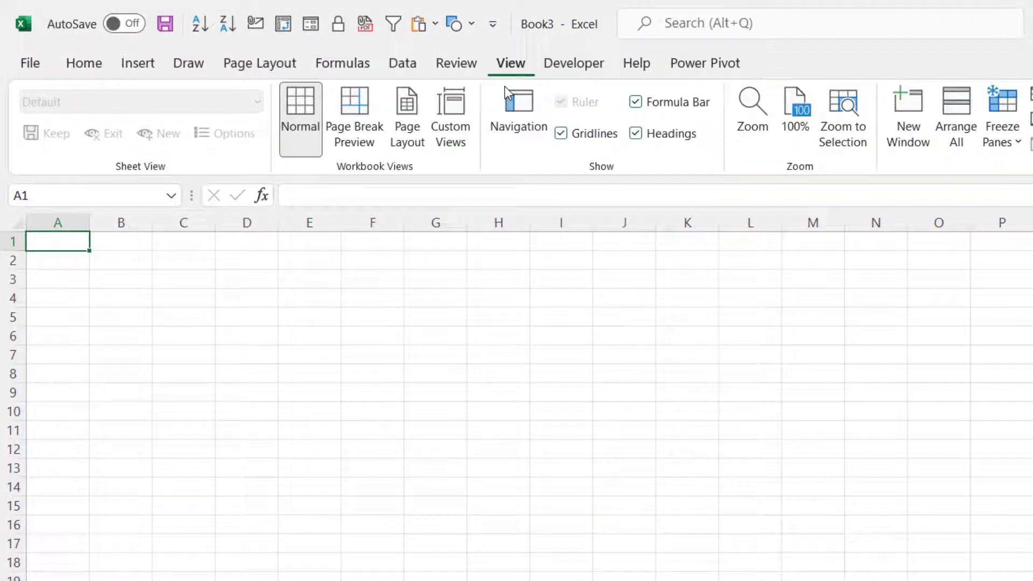
{"action": "left_click", "coordinate": [418, 131]}
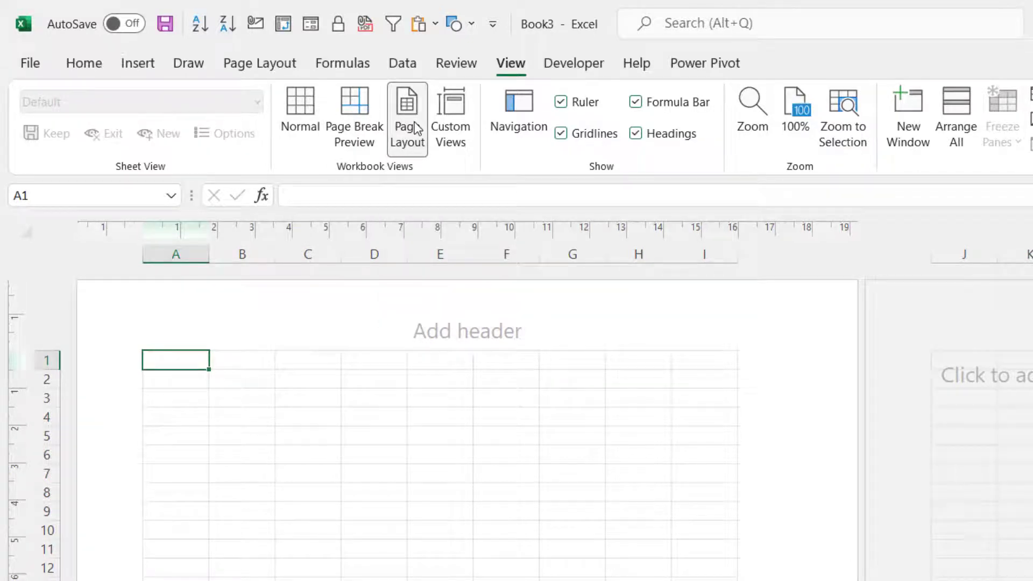
{"action": "left_click", "coordinate": [22, 228]}
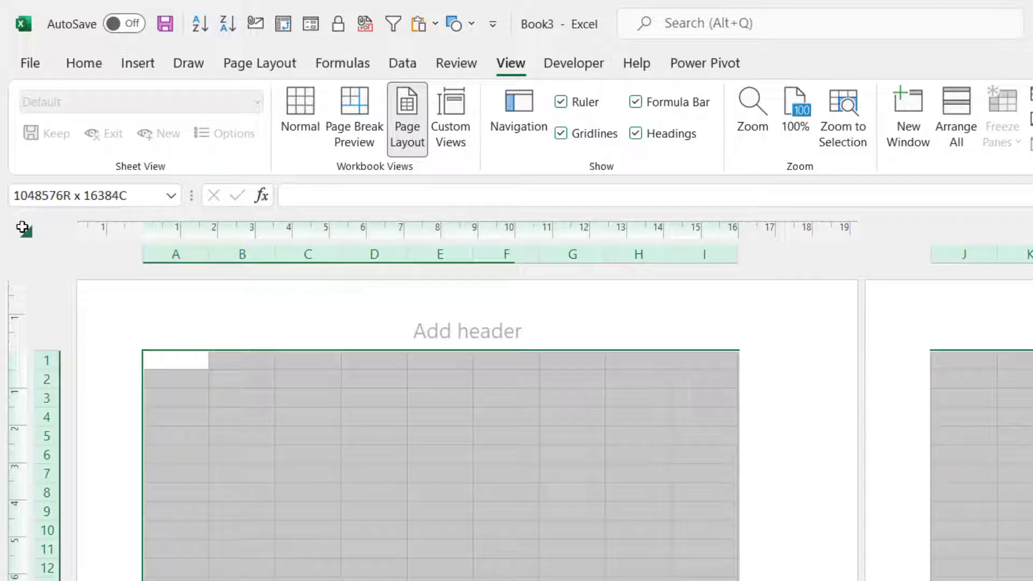
- Set the height of every row to 0.5 cm
{"action": "left_click", "coordinate": [89, 73]}
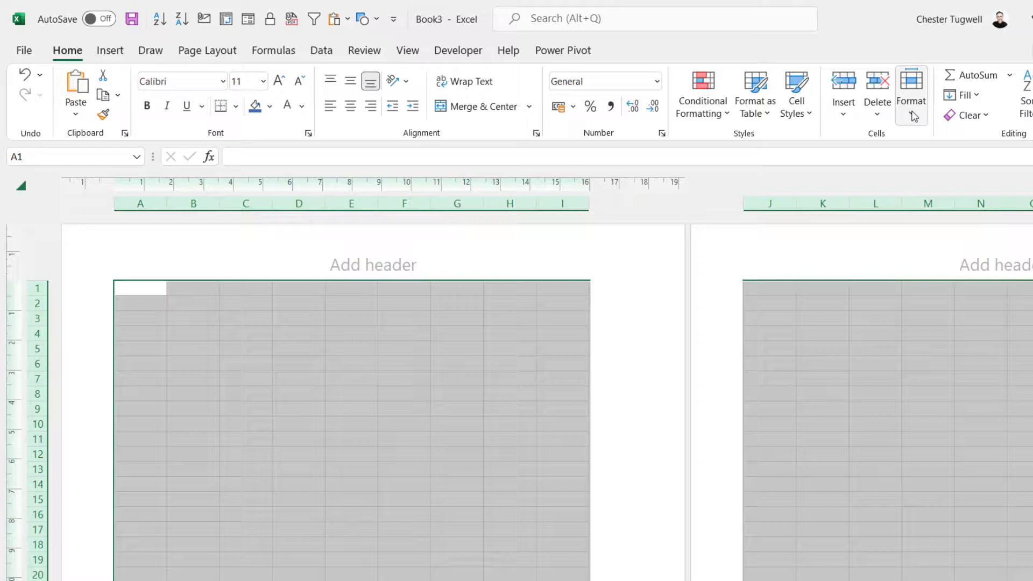
{"action": "left_click", "coordinate": [907, 117]}
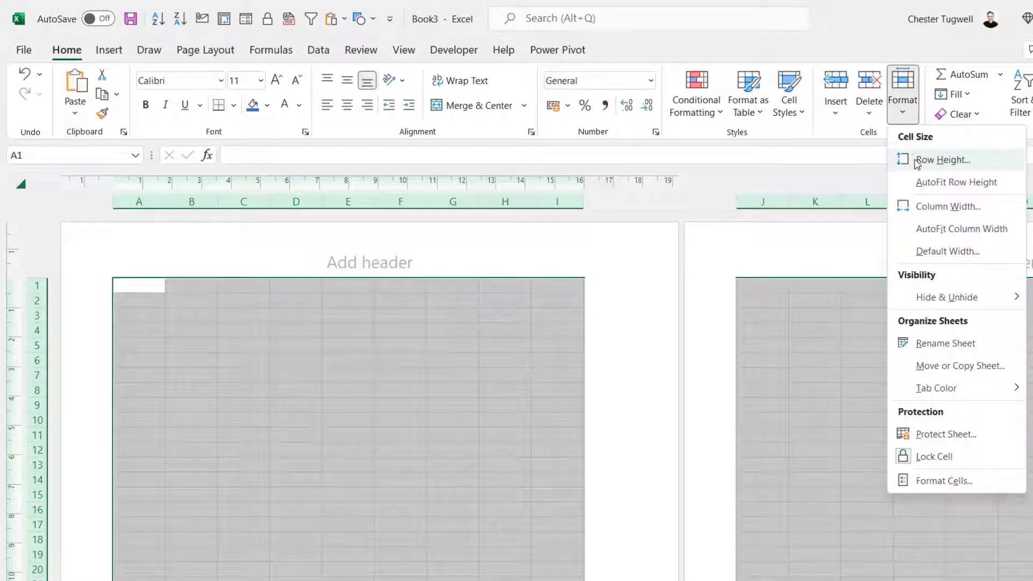
{"action": "left_click", "coordinate": [915, 159]}
{"action": "type", "text": "0.5cm"}
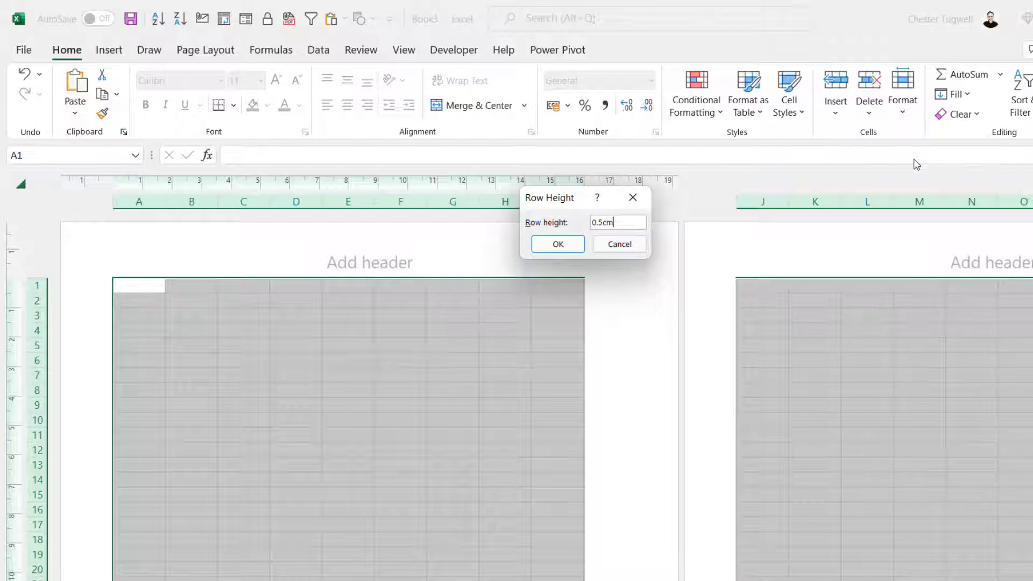
{"action": "key", "text": "Return"}
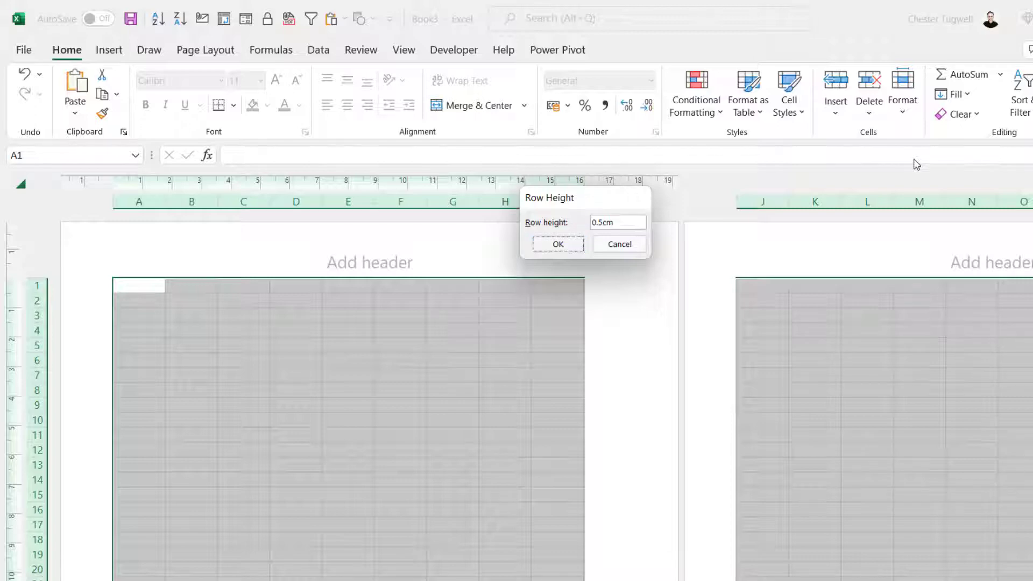
- Set the width of every column to 0.5 cm
{"action": "left_click", "coordinate": [904, 113]}
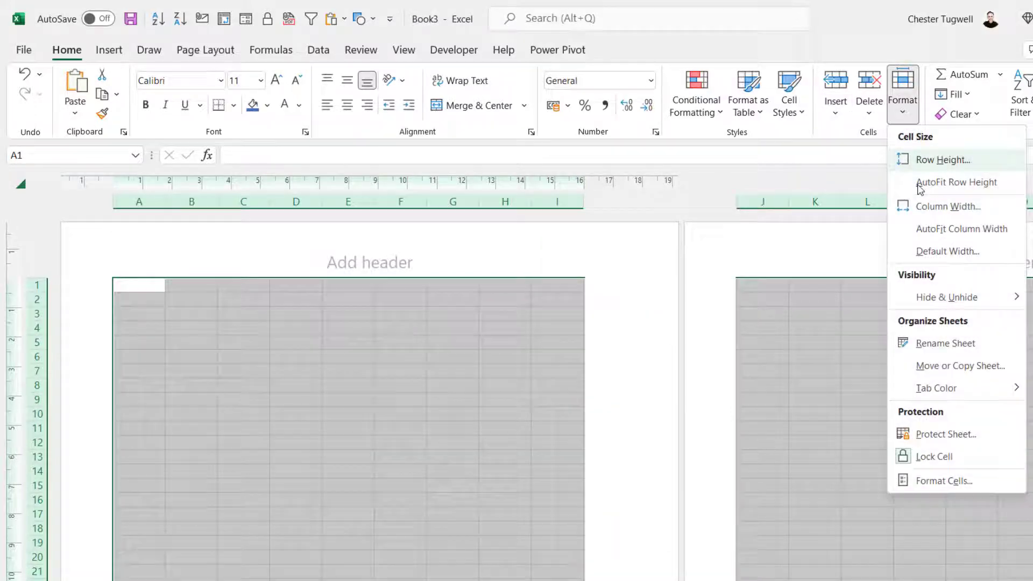
{"action": "left_click", "coordinate": [930, 205]}
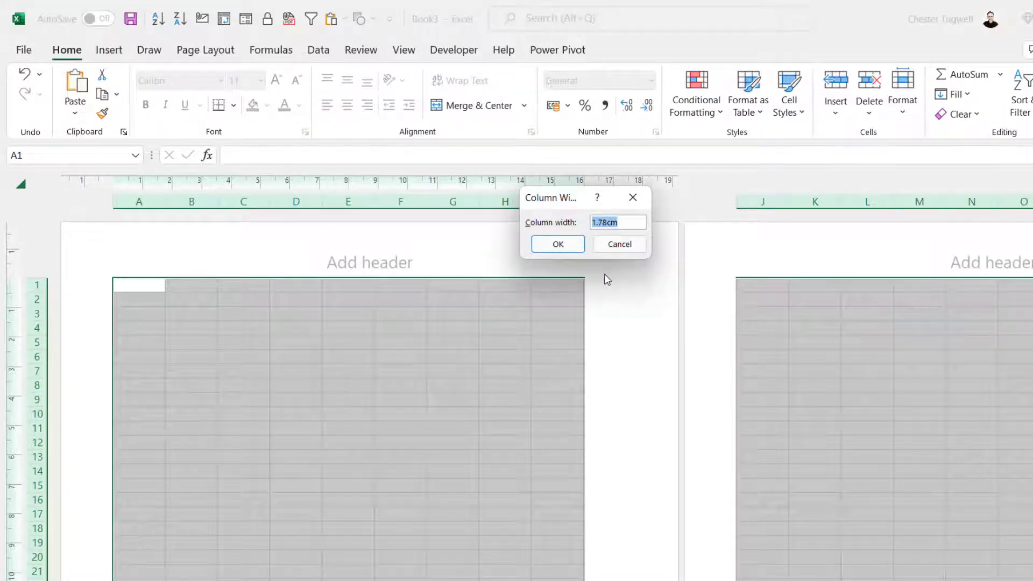
{"action": "type", "text": "0.5cm"}
{"action": "key", "text": "Return"}
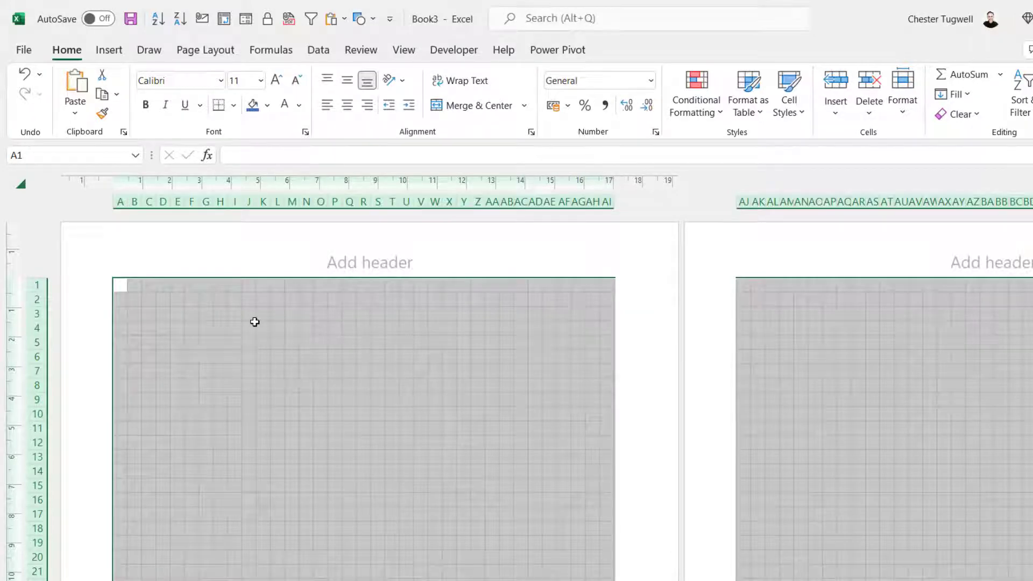
{"action": "left_click", "coordinate": [404, 50]}
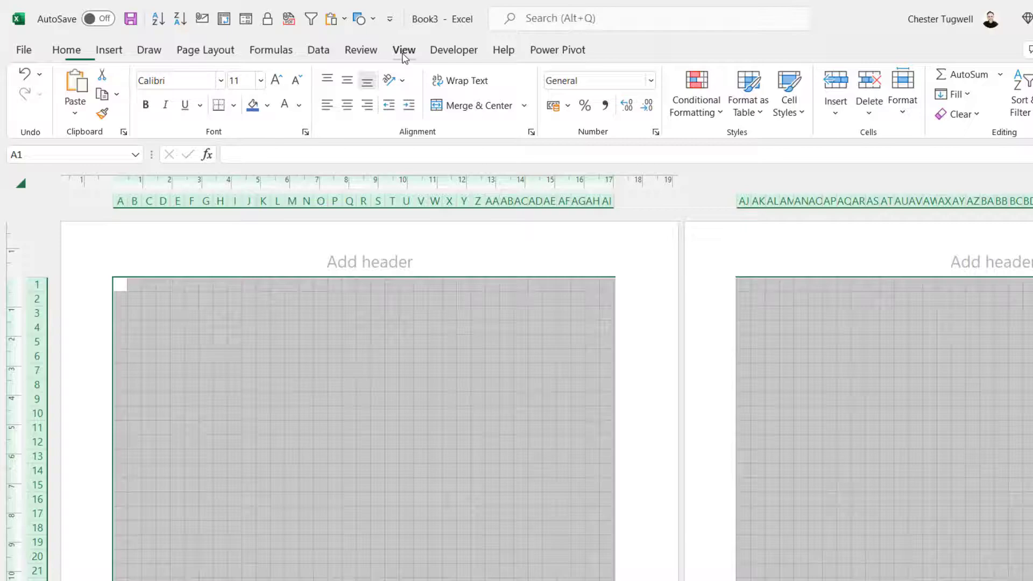
- Return to Normal view, zoom to 140%, and select a single cell
{"action": "left_click", "coordinate": [241, 102]}
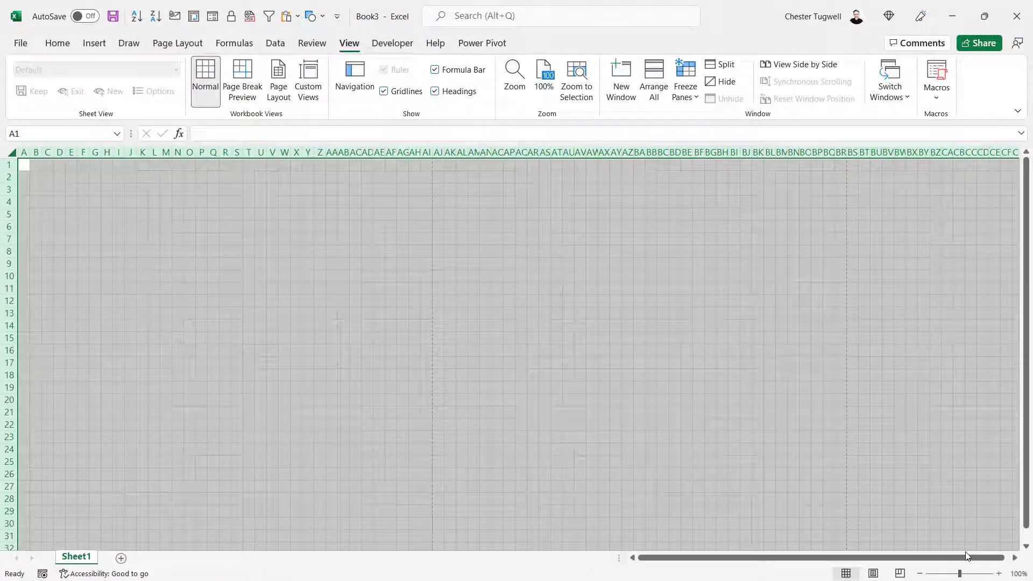
{"action": "left_click", "coordinate": [1000, 574]}
{"action": "left_click", "coordinate": [999, 573]}
{"action": "left_click", "coordinate": [999, 574]}
{"action": "left_click", "coordinate": [999, 574]}
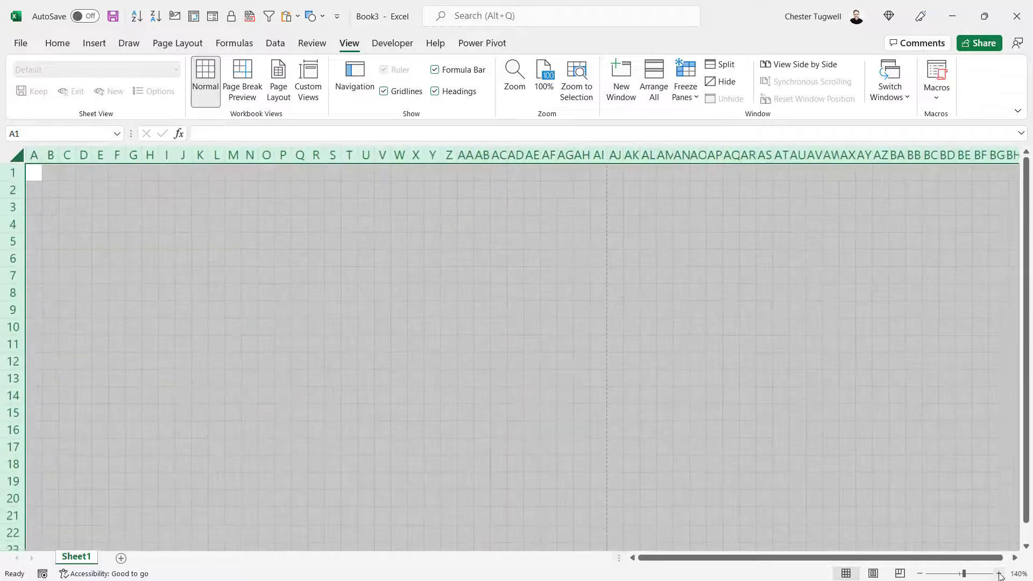
{"action": "left_click", "coordinate": [149, 209]}
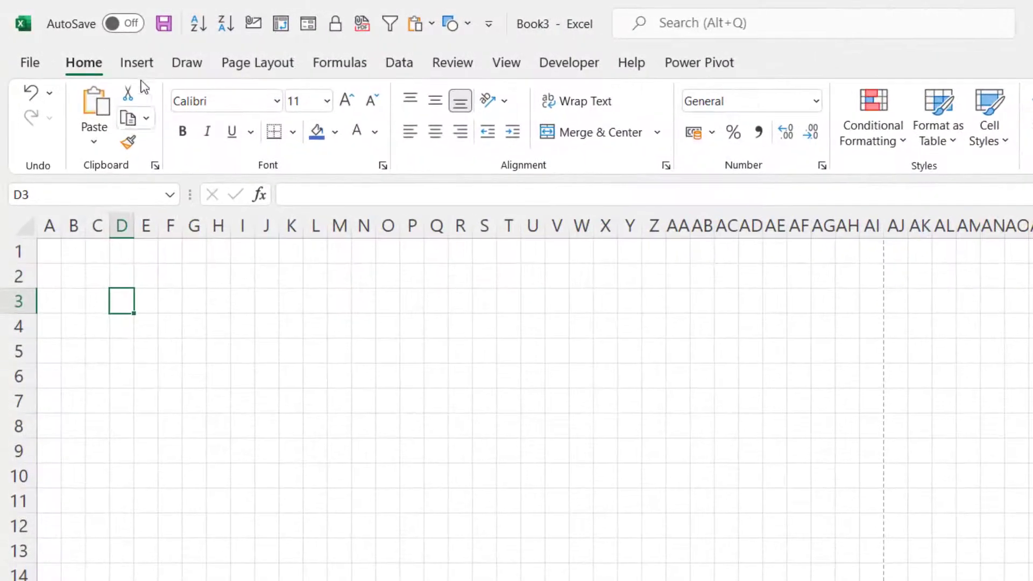
- Pick the Flowchart: Terminator shape from the Shapes gallery
{"action": "left_click", "coordinate": [137, 67]}
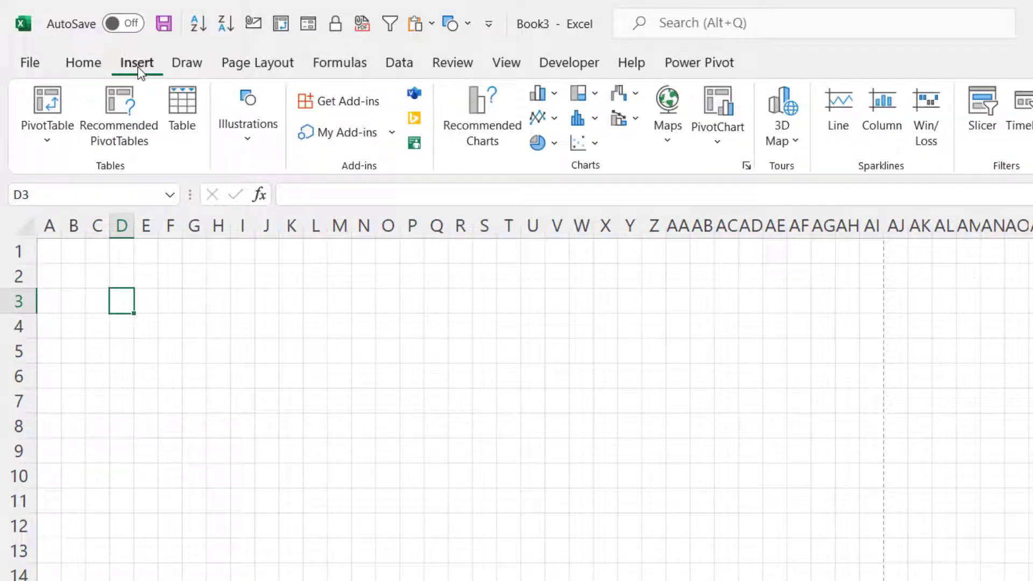
{"action": "left_click", "coordinate": [246, 140]}
{"action": "left_click", "coordinate": [268, 228]}
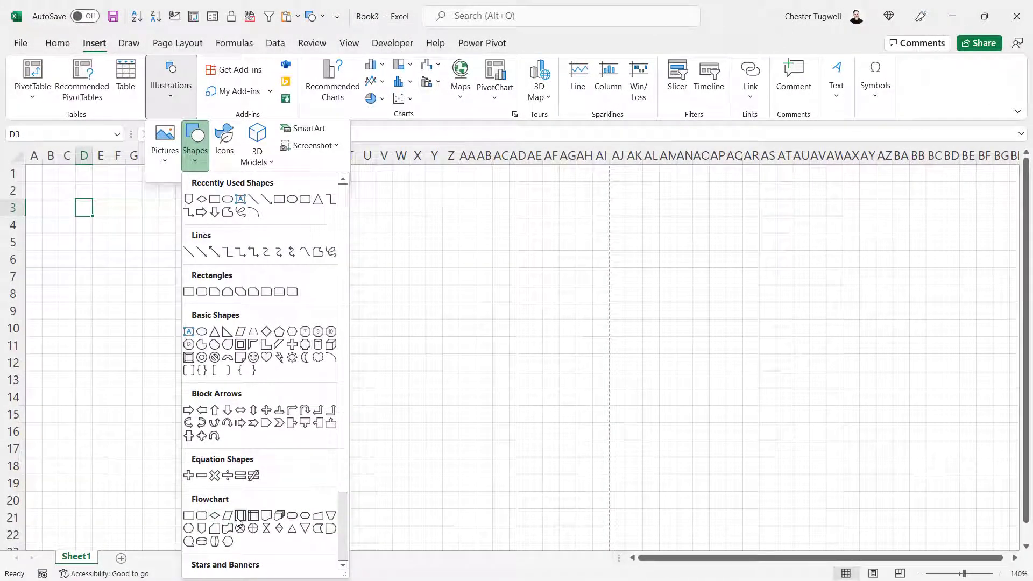
{"action": "left_click", "coordinate": [292, 516]}
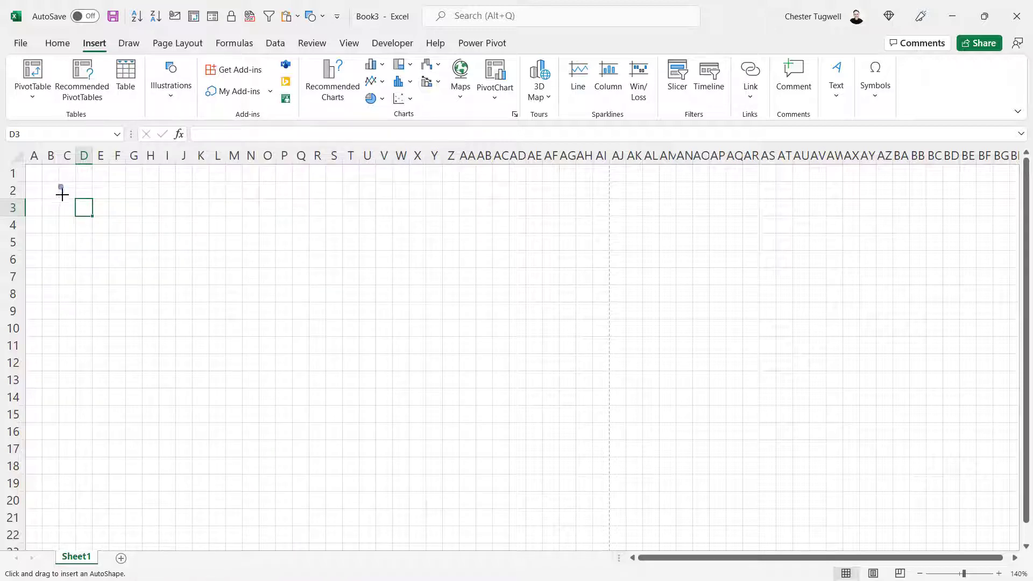
- Draw a grid-snapped terminator over columns B–F, rows 2–4, sized 1.45 cm by 2.34 cm
{"action": "left_click_drag", "start_coordinate": [62, 195], "coordinate": [133, 228]}
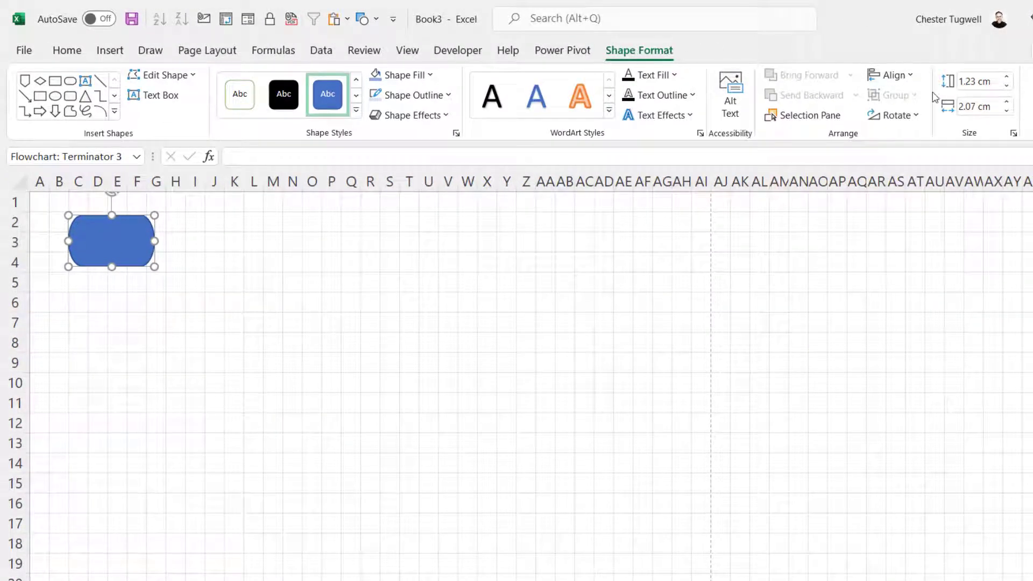
{"action": "left_click", "coordinate": [891, 74]}
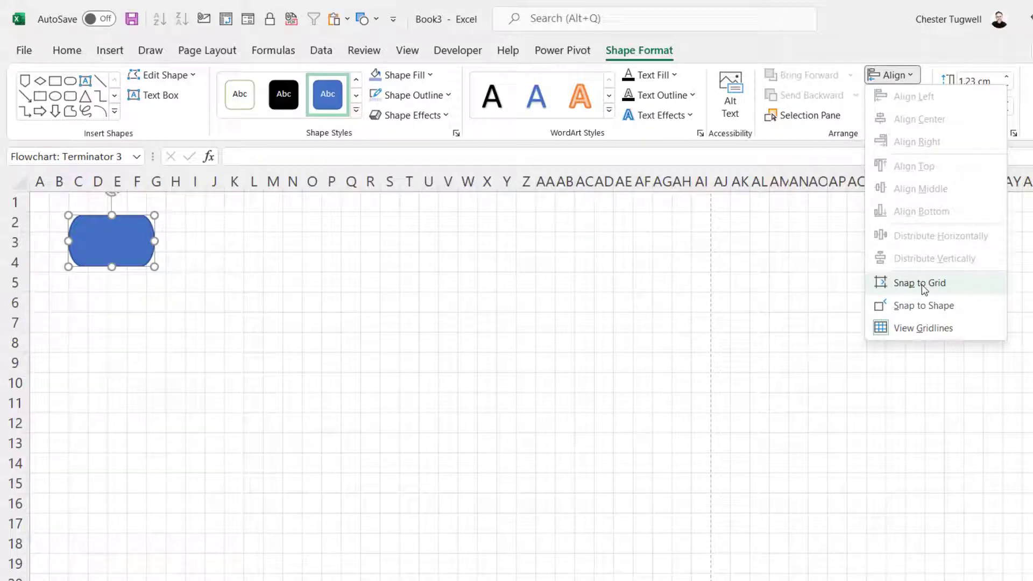
{"action": "left_click", "coordinate": [920, 283]}
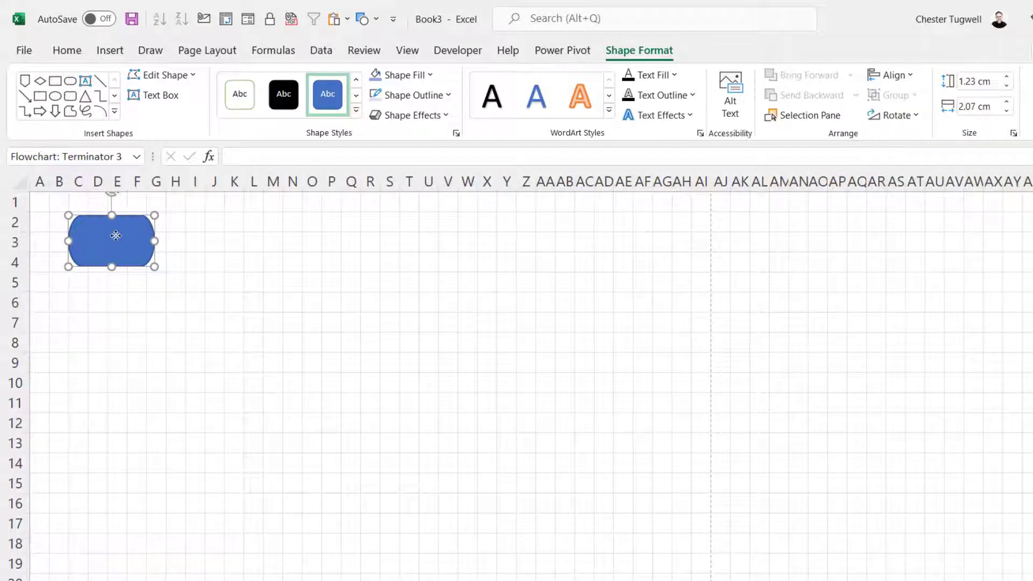
{"action": "left_click_drag", "start_coordinate": [114, 235], "coordinate": [162, 243]}
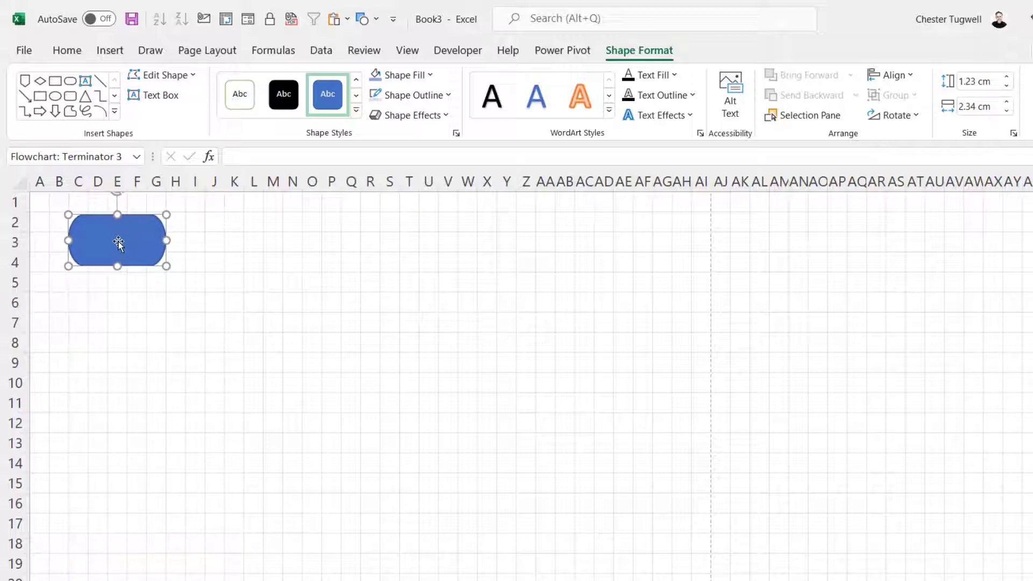
{"action": "left_click_drag", "start_coordinate": [115, 249], "coordinate": [51, 240]}
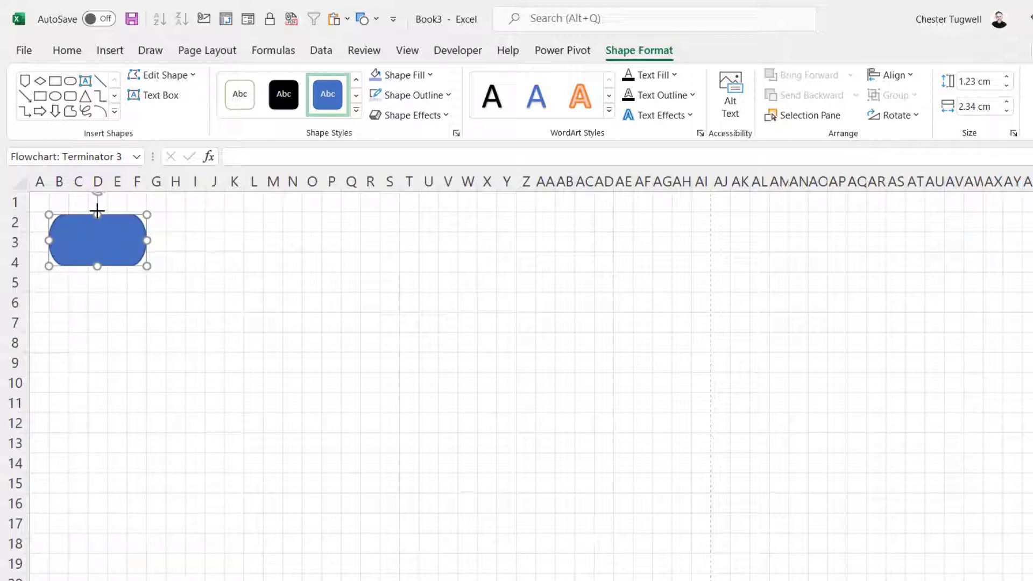
{"action": "left_click_drag", "start_coordinate": [97, 211], "coordinate": [97, 208]}
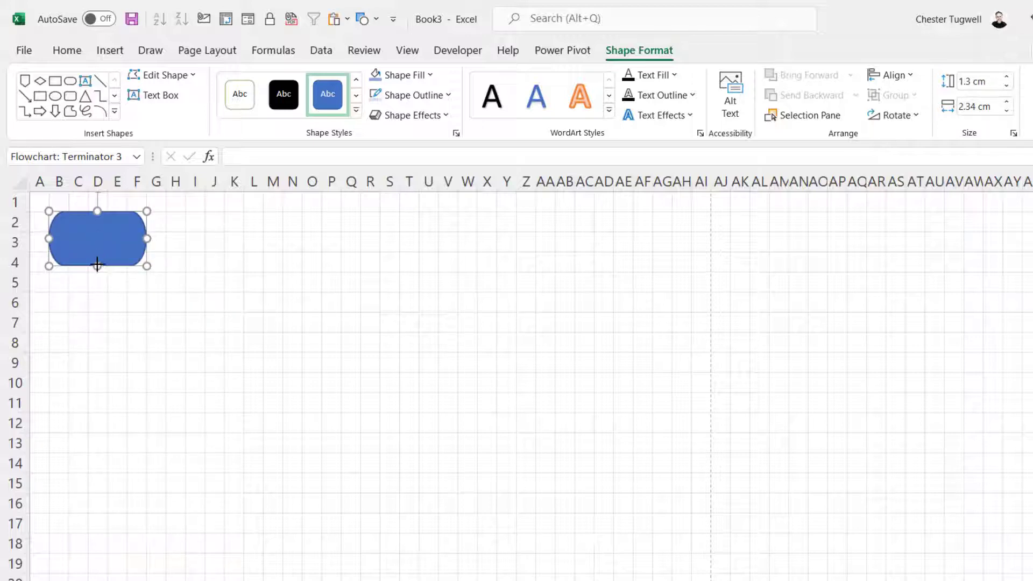
{"action": "left_click_drag", "start_coordinate": [97, 264], "coordinate": [97, 273]}
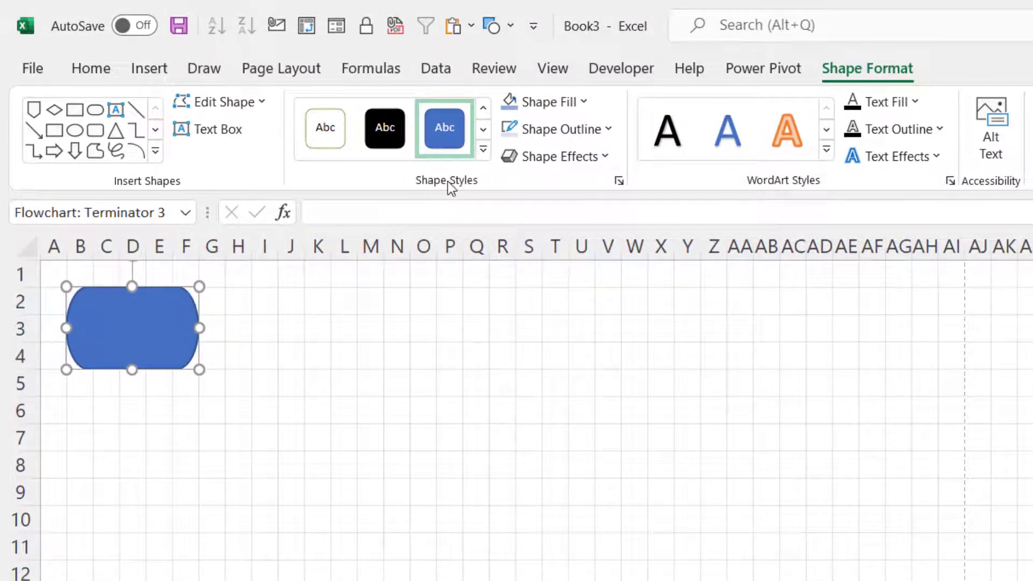
- Give the terminator the black gradient style and label it 'Start'
{"action": "left_click", "coordinate": [484, 151]}
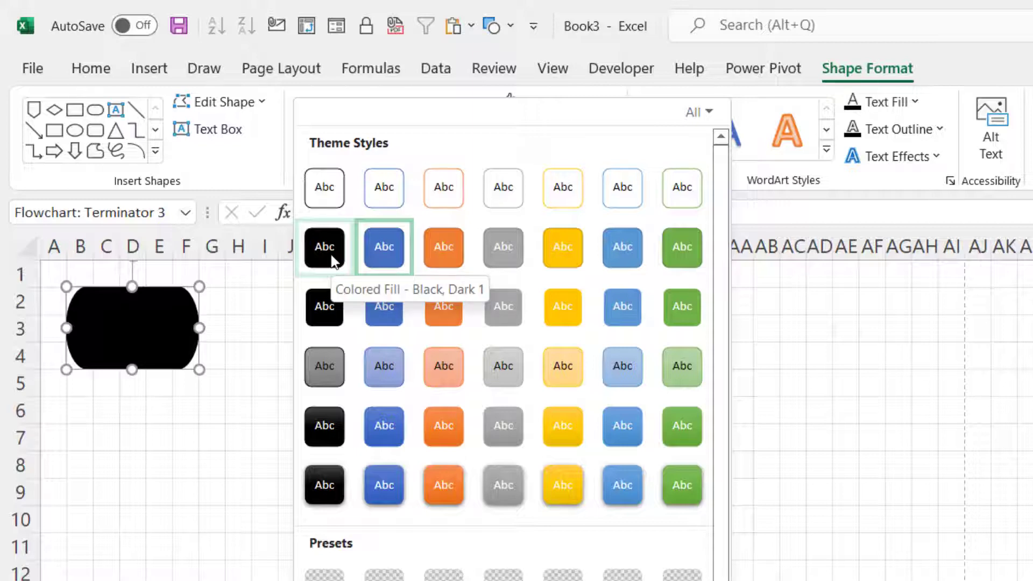
{"action": "left_click", "coordinate": [324, 428]}
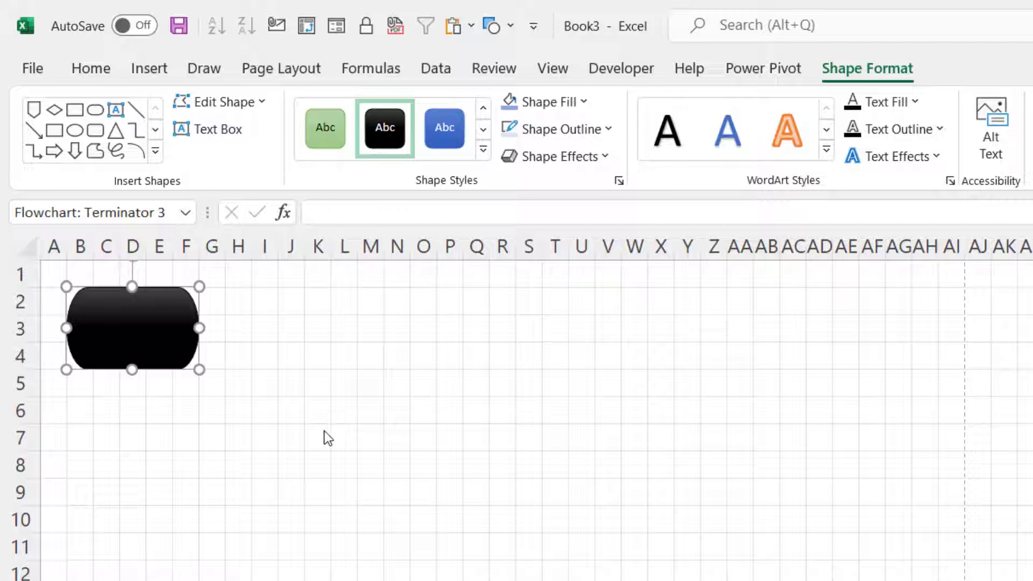
{"action": "type", "text": "Start"}
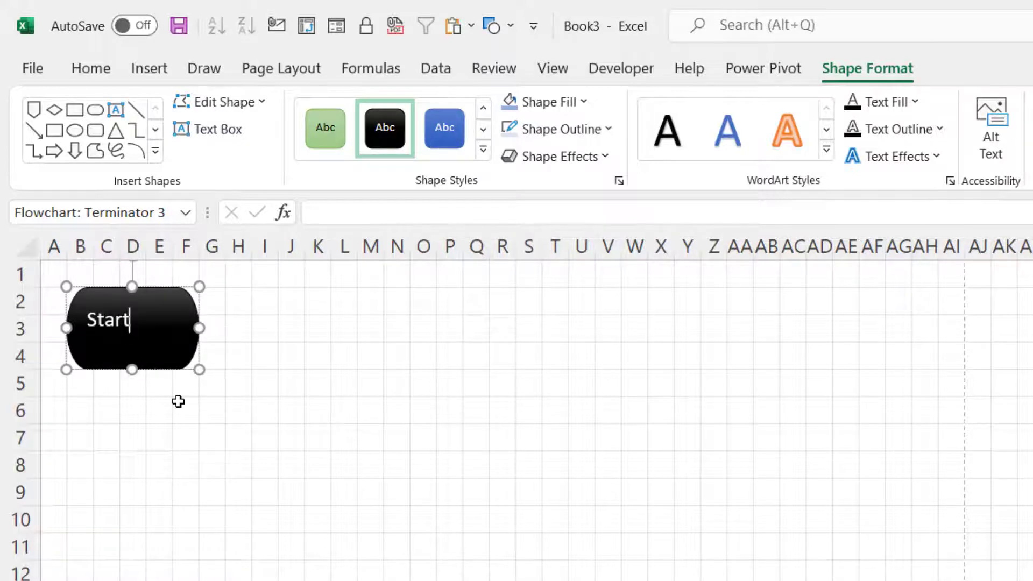
{"action": "left_click", "coordinate": [178, 401]}
- Centre the Start label vertically and horizontally and make it bold
{"action": "left_click", "coordinate": [164, 334]}
{"action": "left_click", "coordinate": [80, 72]}
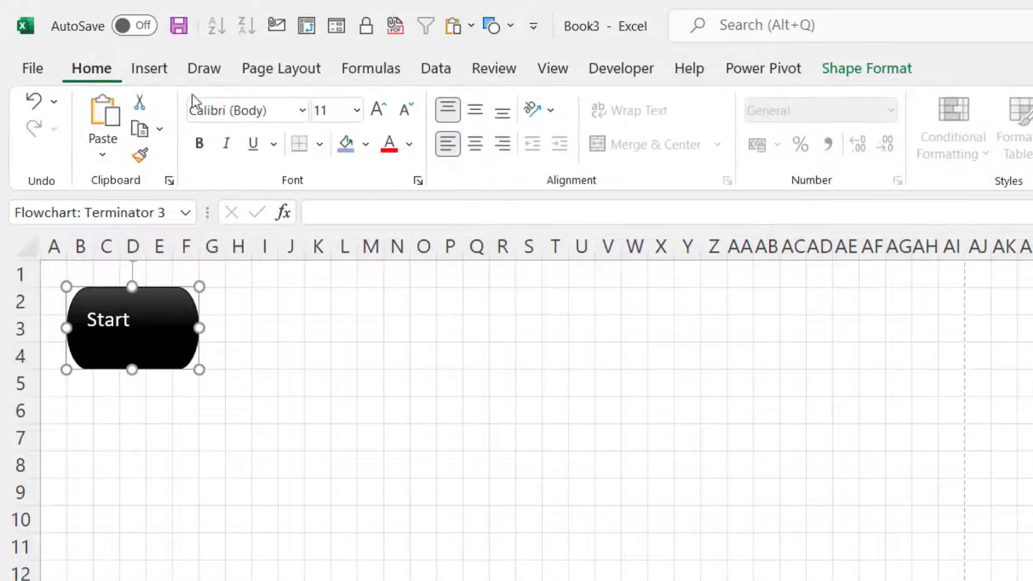
{"action": "left_click", "coordinate": [477, 115]}
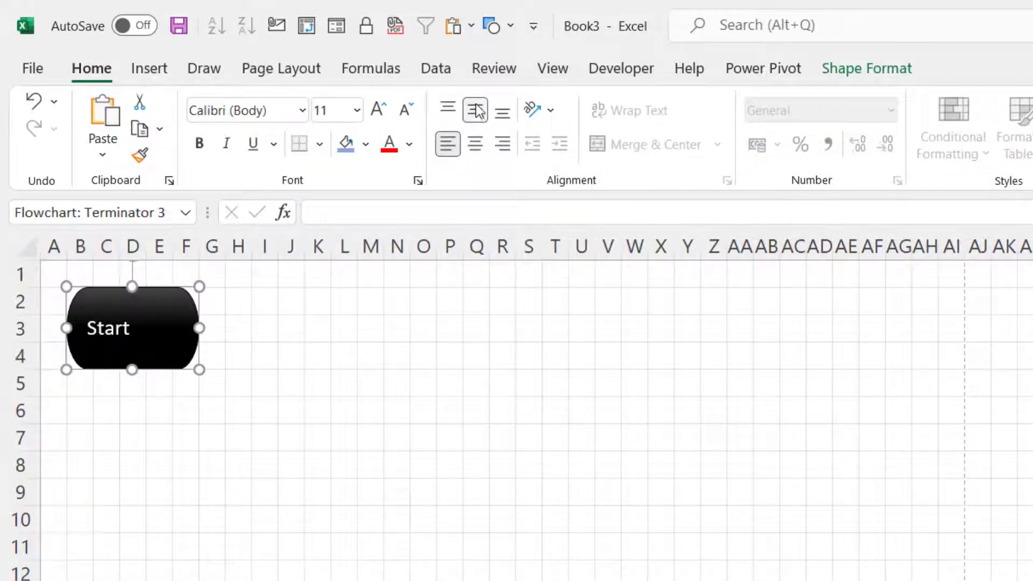
{"action": "left_click", "coordinate": [474, 144]}
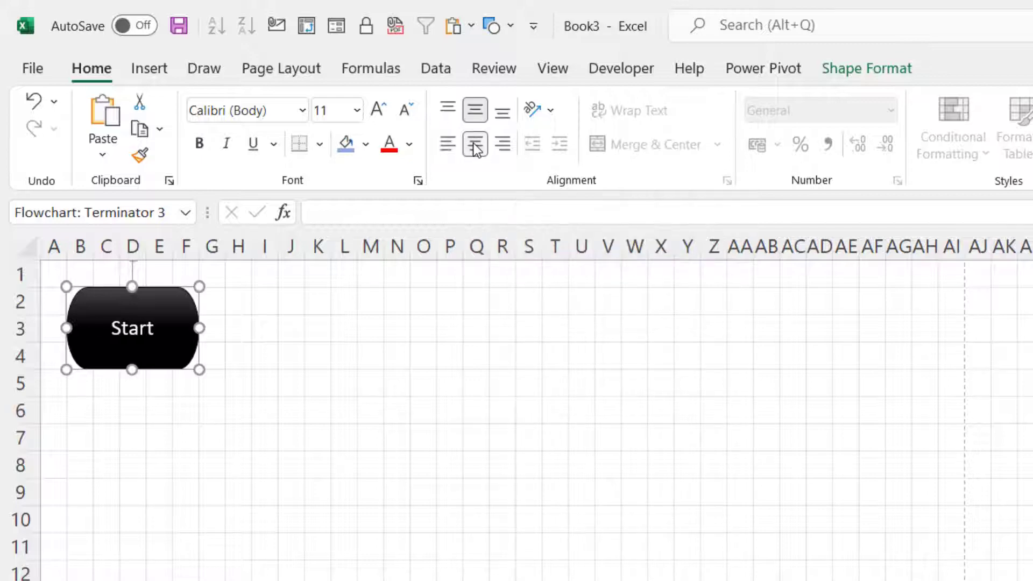
{"action": "left_click", "coordinate": [199, 144]}
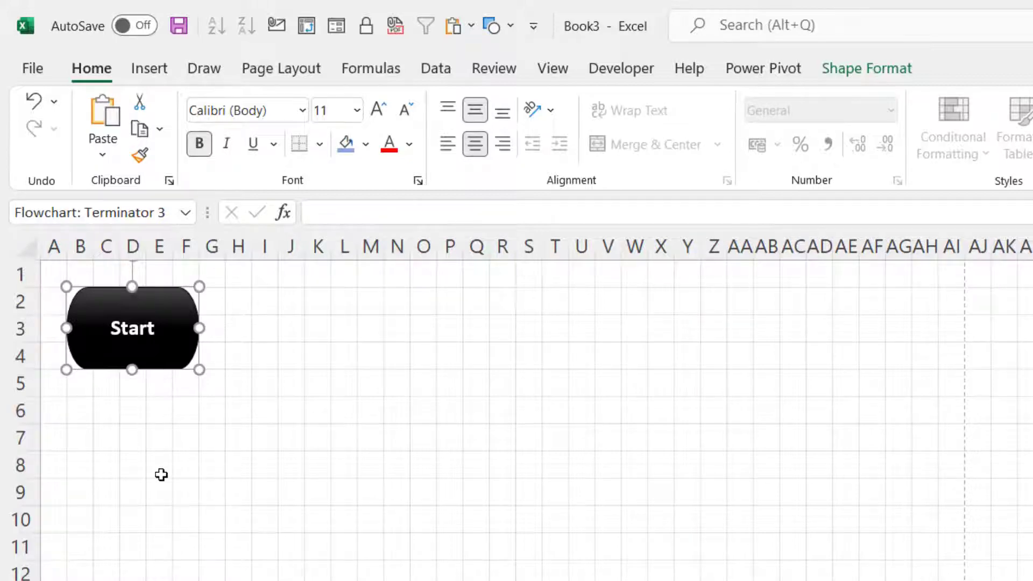
- Duplicate Start twice and relabel the copy at the top row's right end 'Finish'
{"action": "key", "text": "ctrl+d"}
{"action": "key", "text": "ctrl+d"}
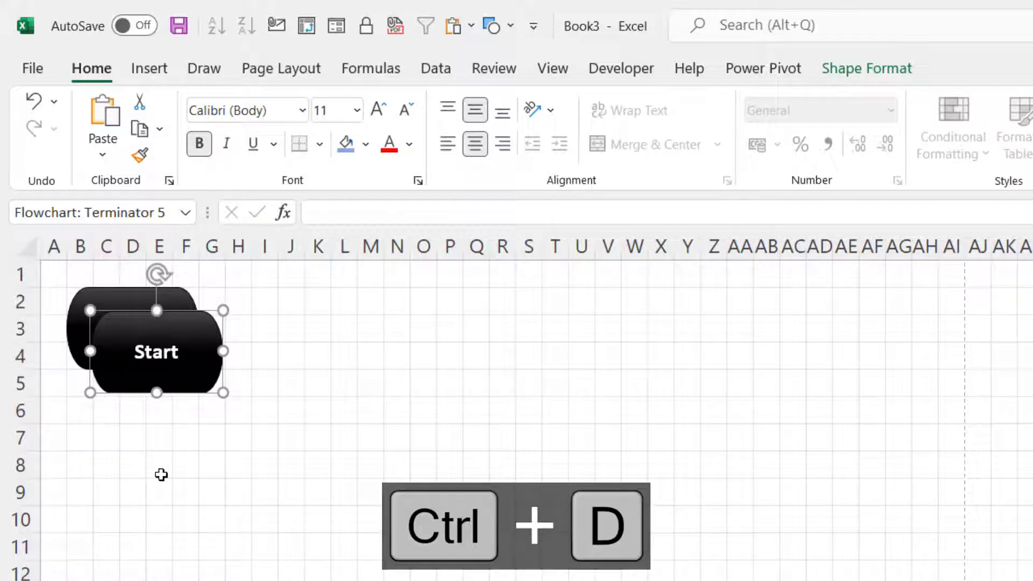
{"action": "left_click_drag", "start_coordinate": [217, 396], "coordinate": [257, 580]}
{"action": "left_click", "coordinate": [200, 382]}
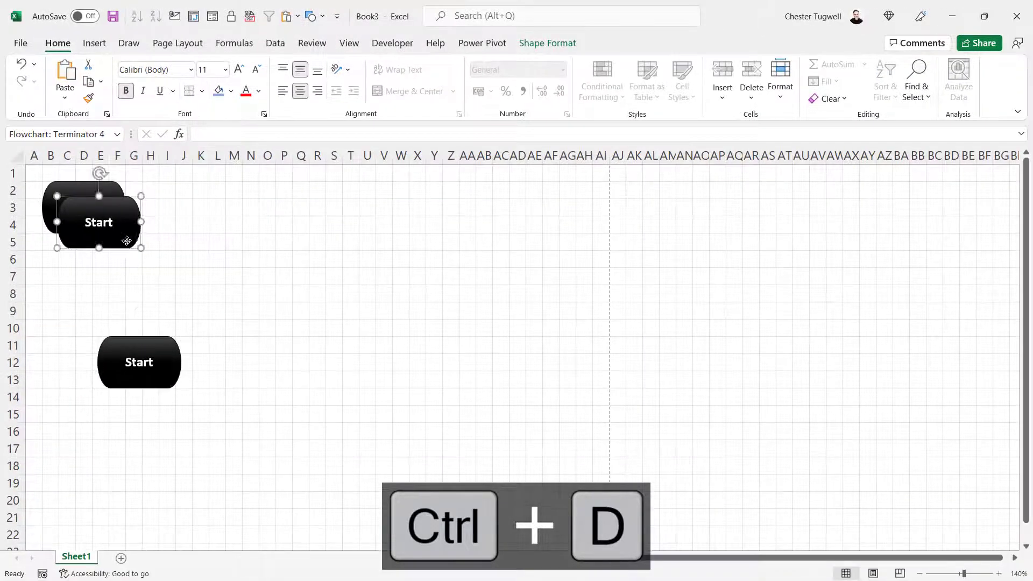
{"action": "left_click_drag", "start_coordinate": [127, 241], "coordinate": [594, 224]}
{"action": "double_click", "coordinate": [559, 210]}
{"action": "type", "text": "Finish"}
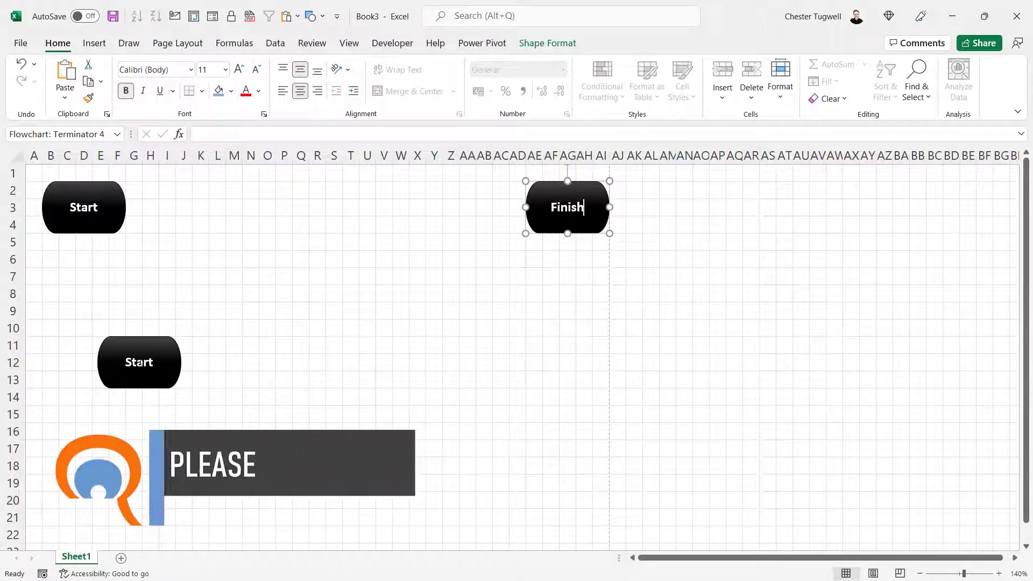
- Relabel the lower copy 'Finish' and move it toward the middle of the sheet
{"action": "left_click", "coordinate": [132, 358]}
{"action": "left_click_drag", "start_coordinate": [132, 358], "coordinate": [188, 362]}
{"action": "type", "text": "Finish"}
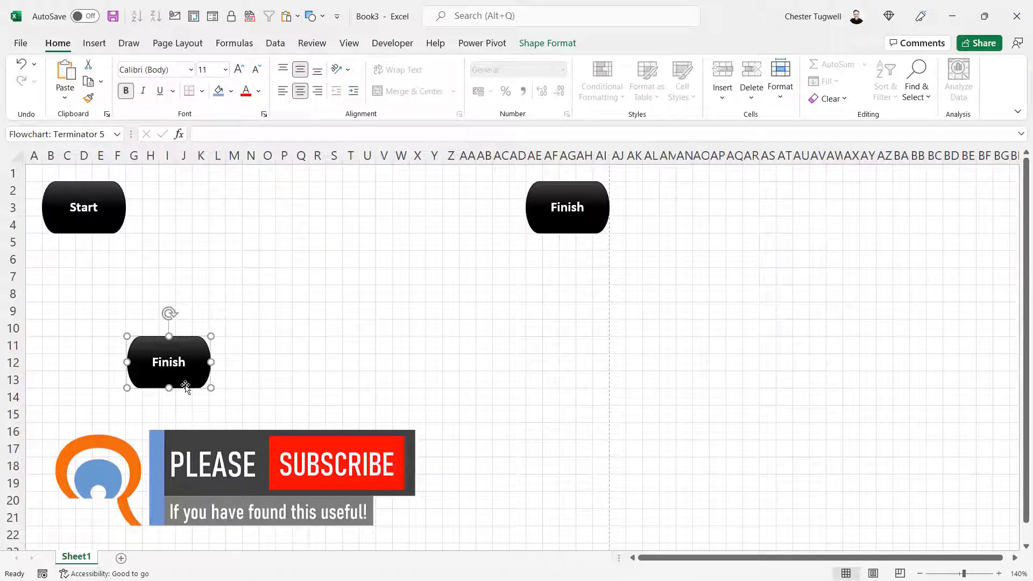
{"action": "left_click_drag", "start_coordinate": [188, 386], "coordinate": [352, 386]}
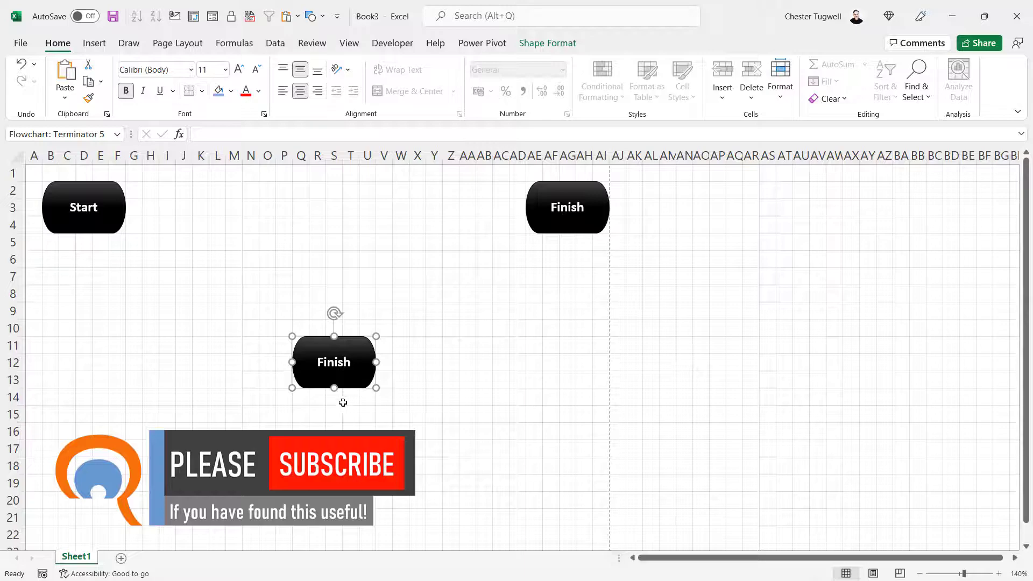
{"action": "left_click", "coordinate": [547, 43]}
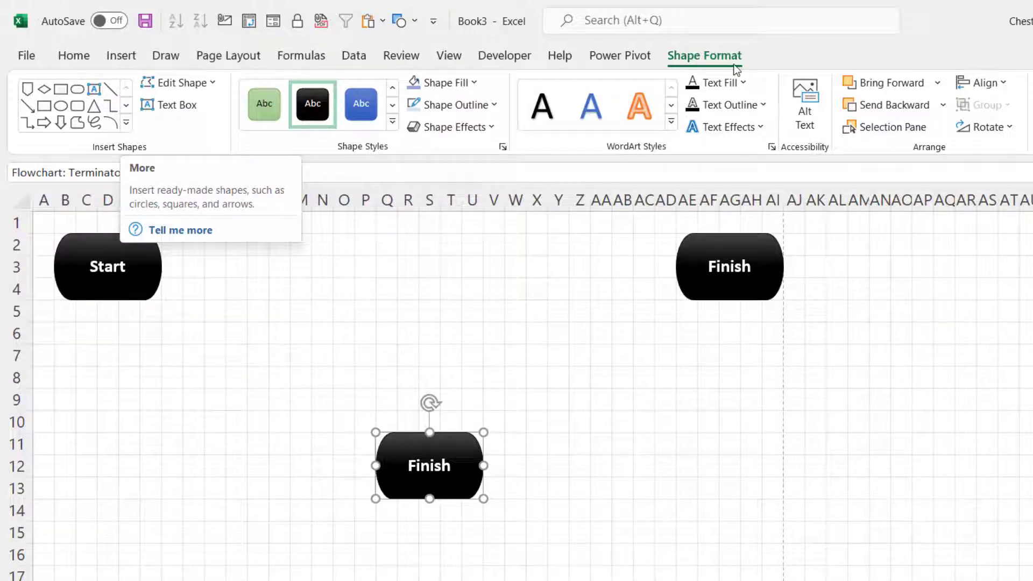
- Draw a 'Step 1' process box right of Start, centred both ways and bold
{"action": "left_click", "coordinate": [129, 122]}
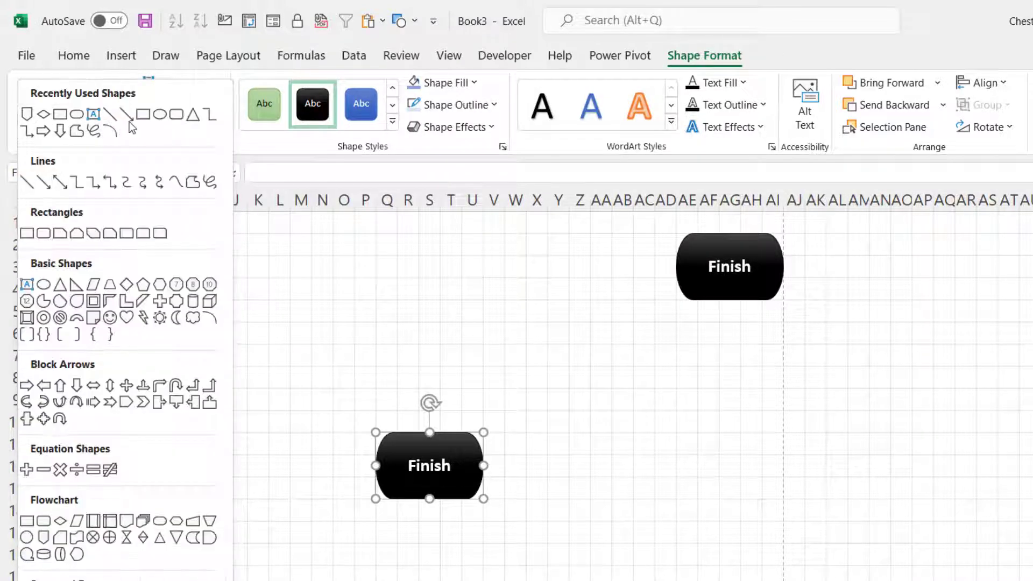
{"action": "left_click", "coordinate": [28, 524]}
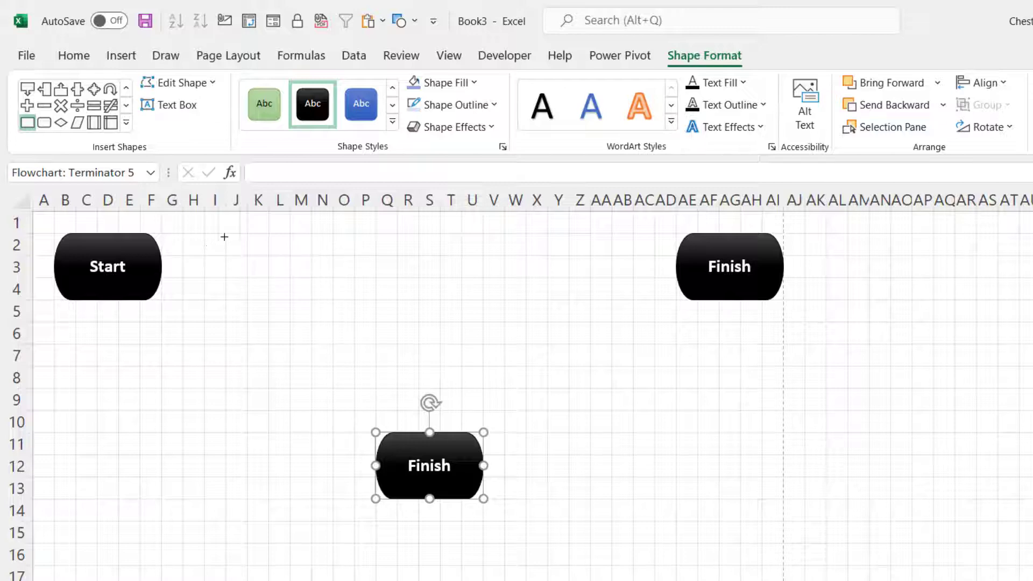
{"action": "mouse_move", "coordinate": [208, 255]}
{"action": "left_mouse_down"}
{"action": "mouse_move", "coordinate": [210, 295]}
{"action": "mouse_move", "coordinate": [309, 296]}
{"action": "left_mouse_up"}
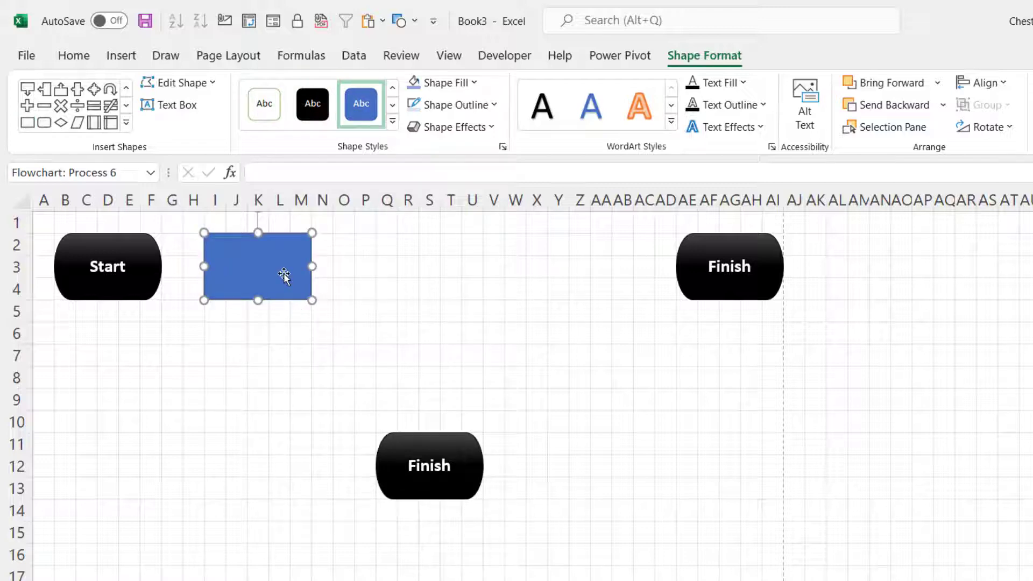
{"action": "type", "text": "Step 1"}
{"action": "left_click", "coordinate": [73, 55]}
{"action": "left_click", "coordinate": [385, 89]}
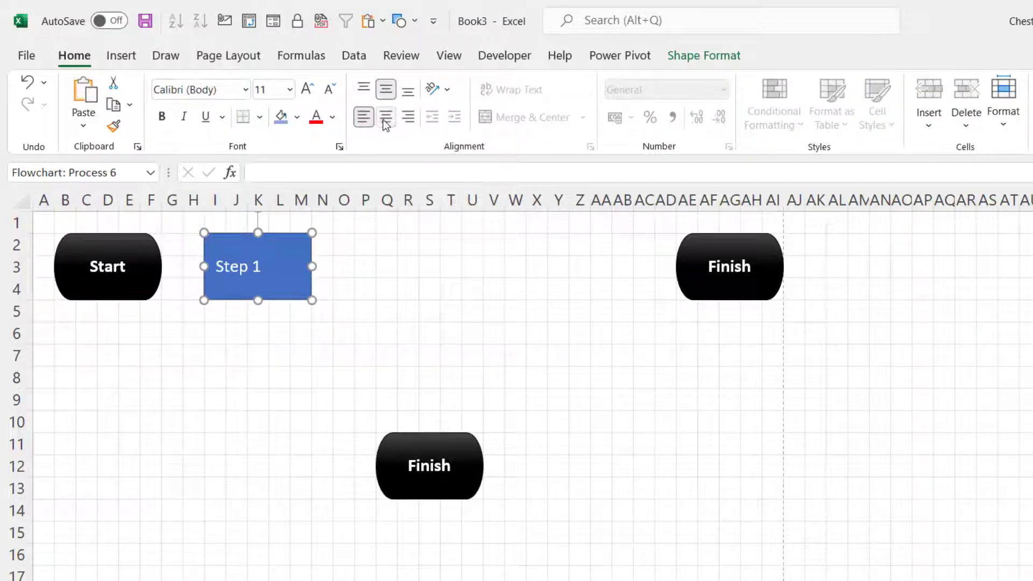
{"action": "left_click", "coordinate": [386, 117]}
{"action": "left_click", "coordinate": [162, 116]}
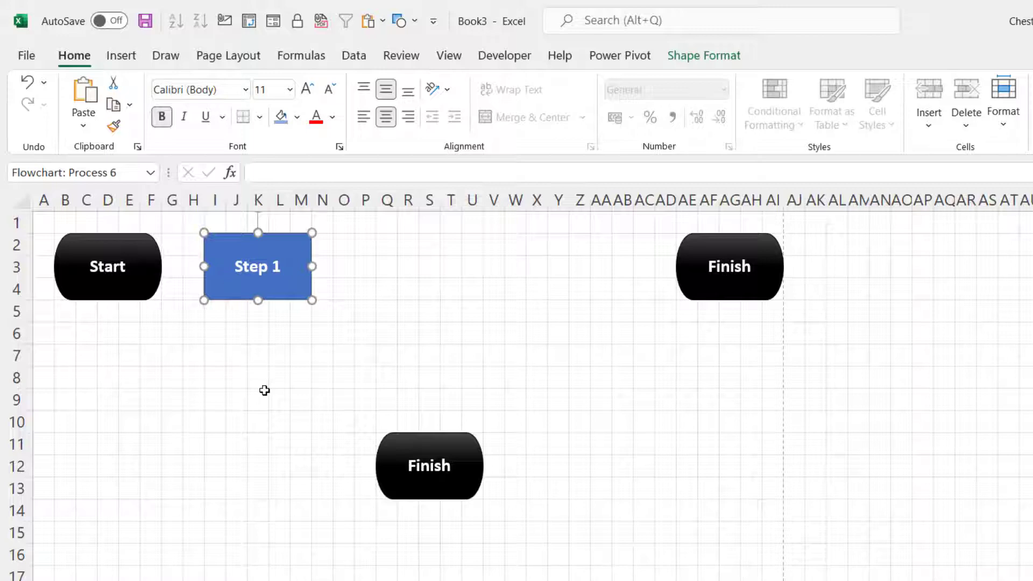
- Duplicate Step 1 twice, place the copies before Finish and below, and relabel them 'Step 2'
{"action": "key", "text": "ctrl+d"}
{"action": "key", "text": "ctrl+d"}
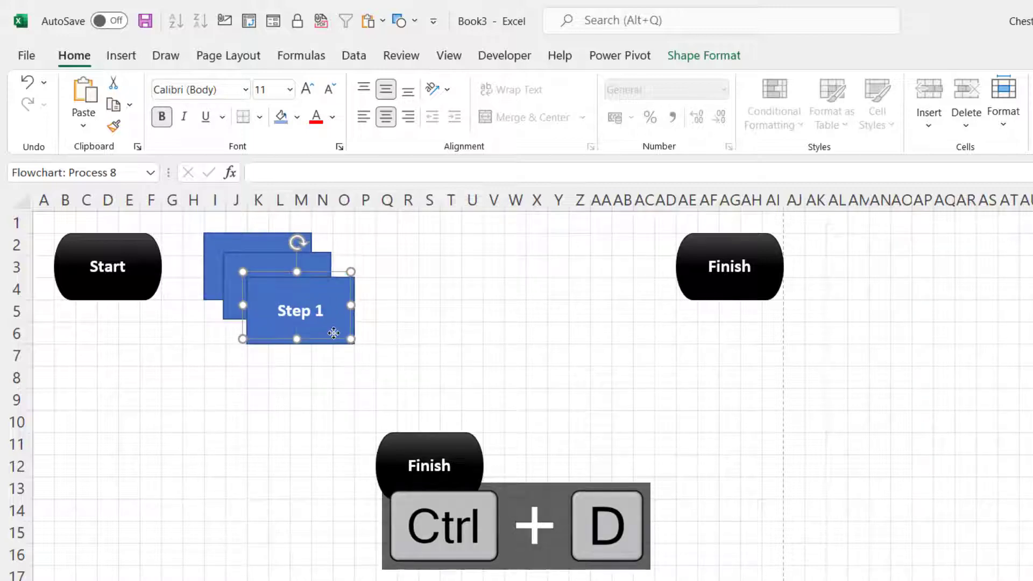
{"action": "left_click_drag", "start_coordinate": [325, 333], "coordinate": [608, 292]}
{"action": "left_click_drag", "start_coordinate": [290, 294], "coordinate": [443, 364]}
{"action": "left_click", "coordinate": [592, 265]}
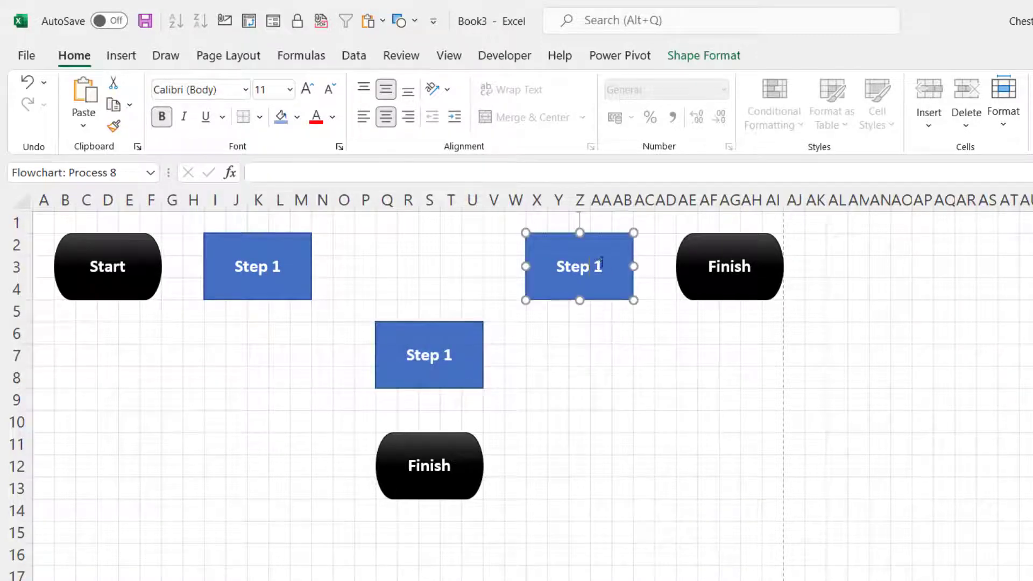
{"action": "double_click", "coordinate": [597, 266]}
{"action": "type", "text": "2"}
{"action": "key", "text": "Escape"}
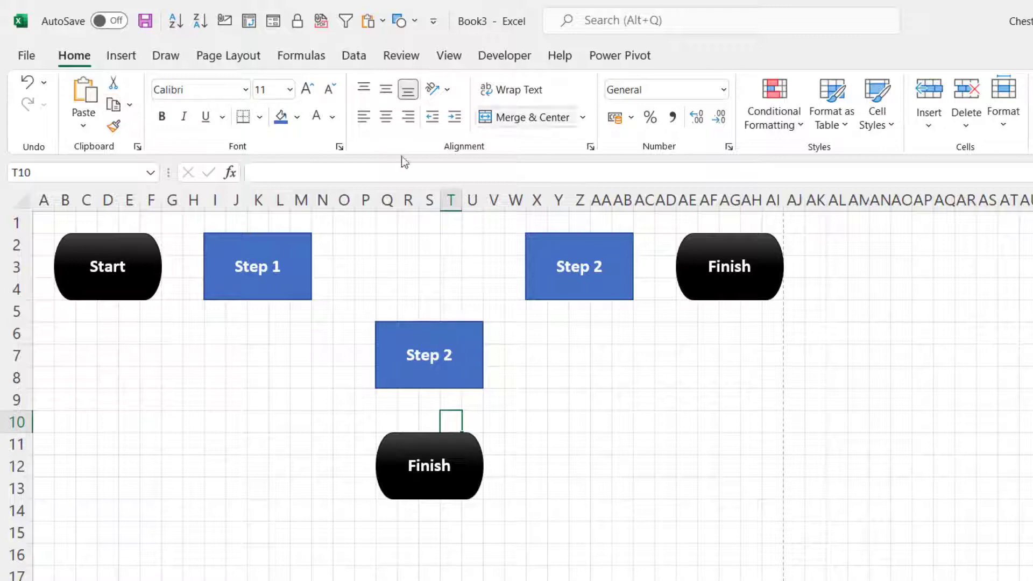
{"action": "left_click", "coordinate": [282, 254]}
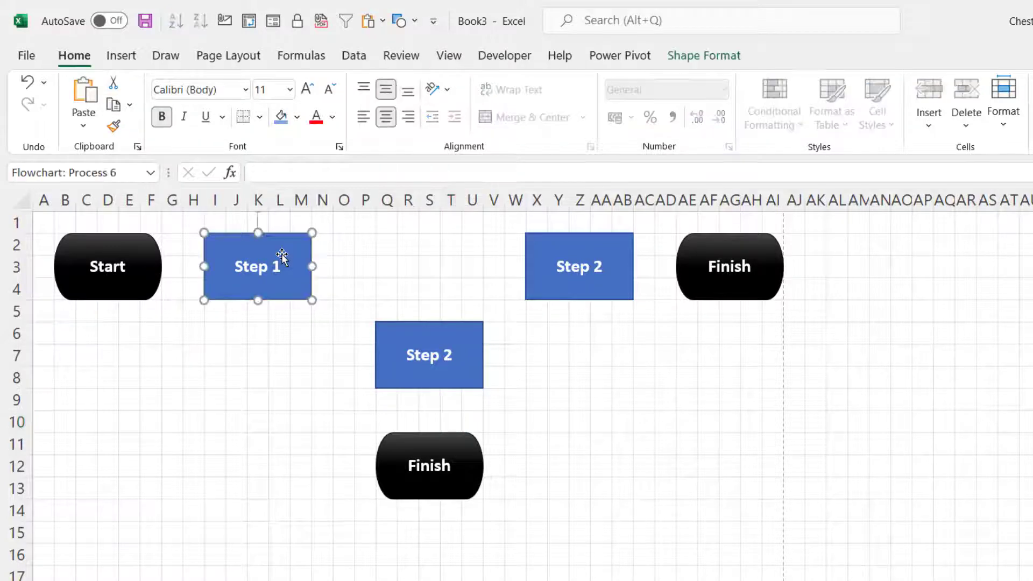
{"action": "left_click", "coordinate": [701, 57]}
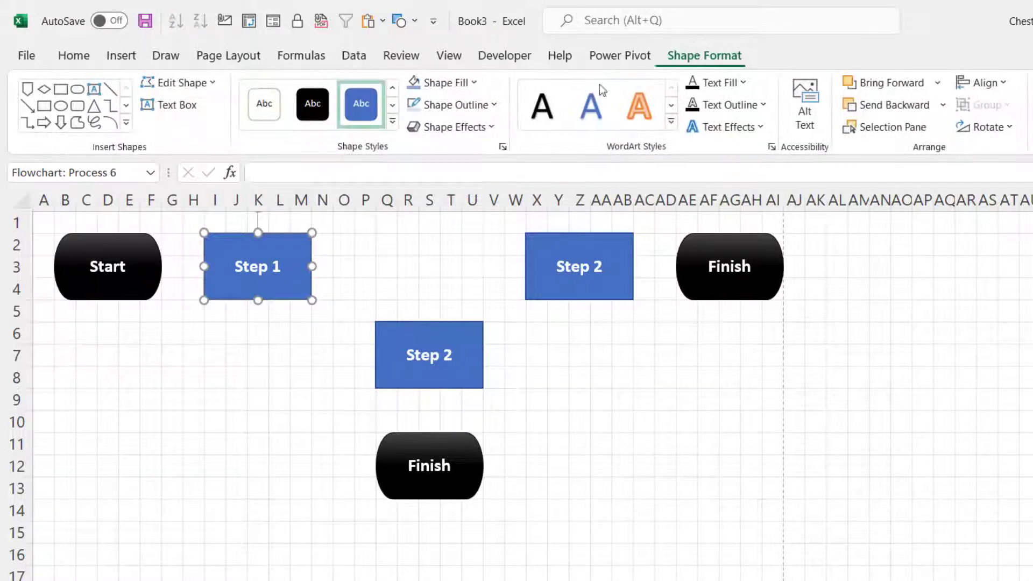
- Draw a 'Yes/No' decision diamond between Step 1 and Step 2
{"action": "left_click", "coordinate": [127, 123]}
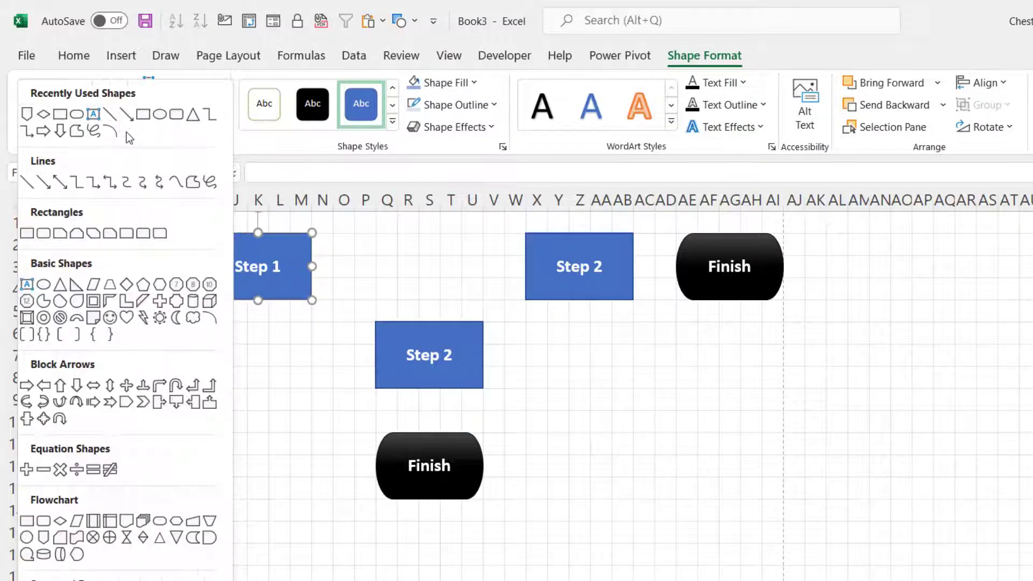
{"action": "left_click", "coordinate": [59, 524]}
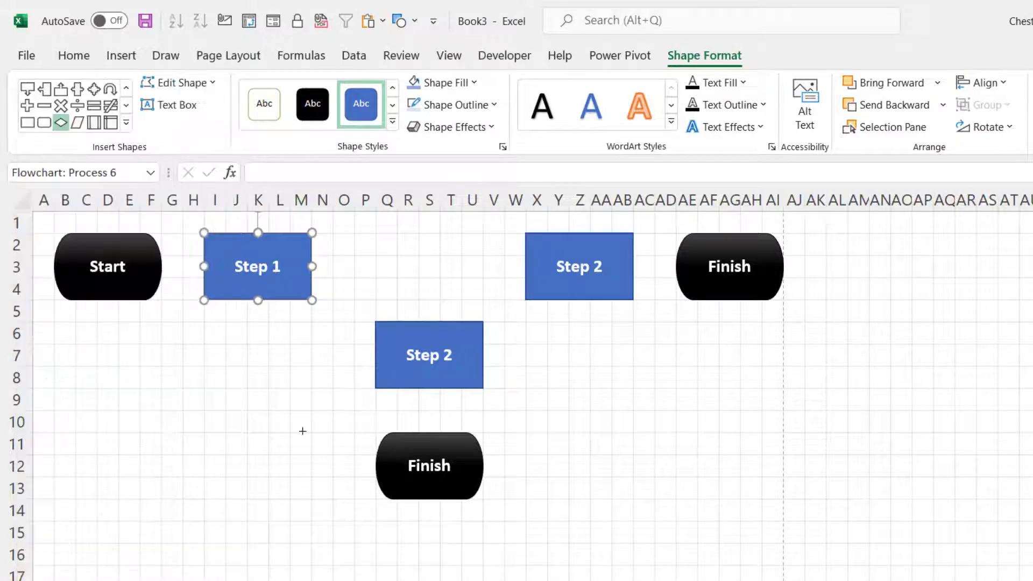
{"action": "left_click_drag", "start_coordinate": [371, 235], "coordinate": [477, 307]}
{"action": "type", "text": "Yes/No"}
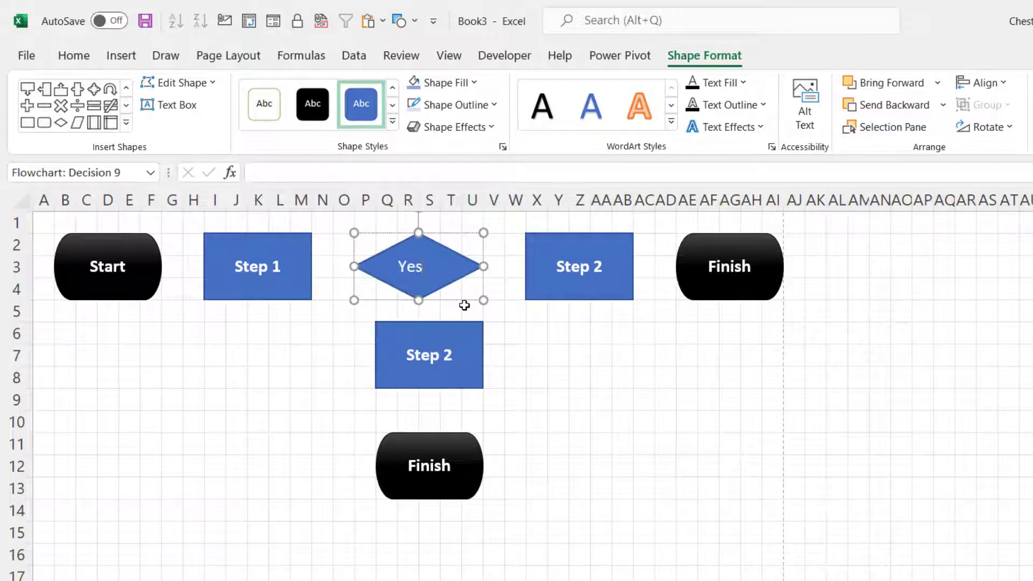
{"action": "left_click", "coordinate": [516, 329]}
{"action": "left_click", "coordinate": [438, 274]}
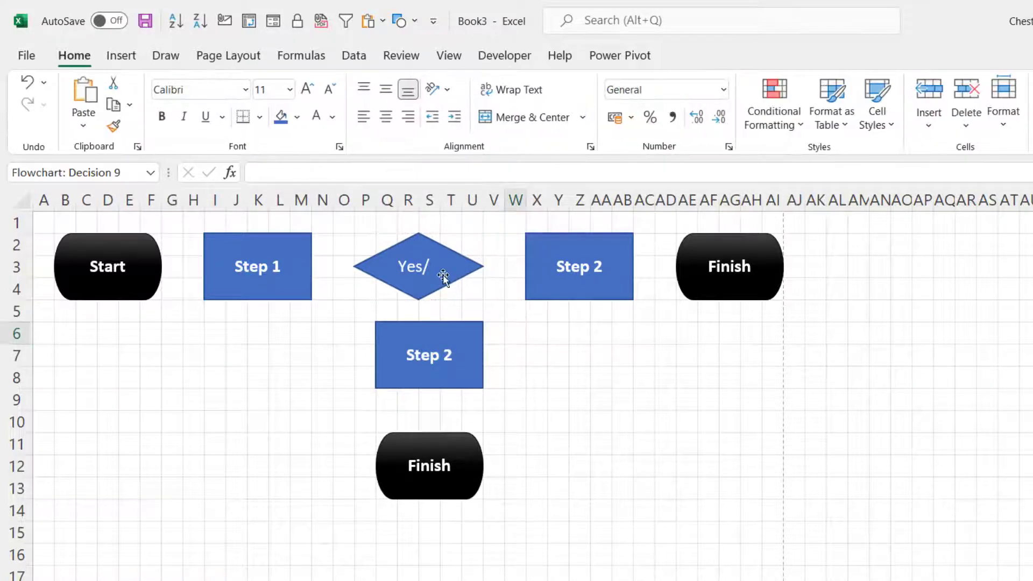
- Shrink the Yes/No text to size 8, centre it both ways and make it bold
{"action": "left_click", "coordinate": [74, 56]}
{"action": "left_click", "coordinate": [330, 92]}
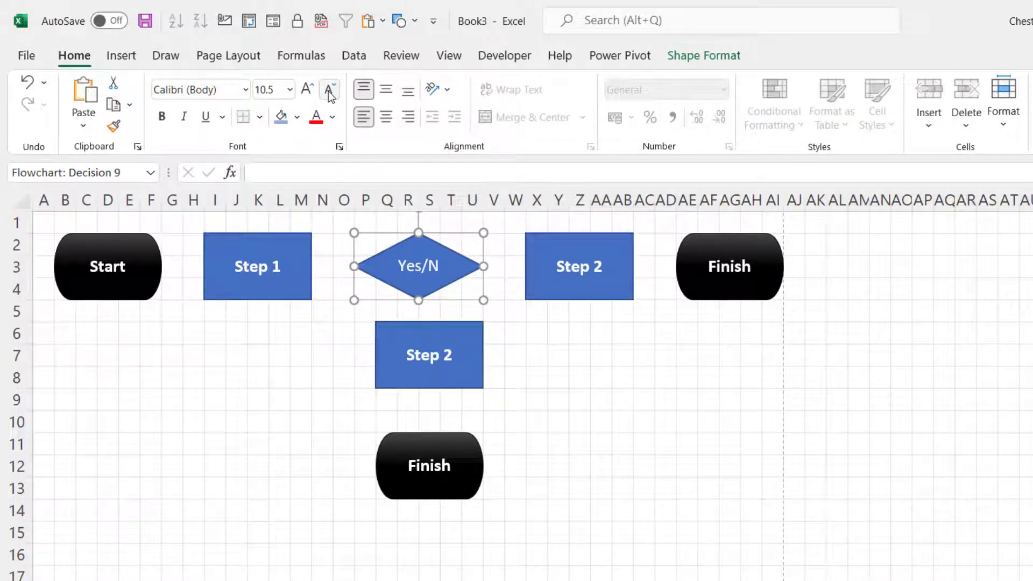
{"action": "left_click", "coordinate": [330, 92]}
{"action": "left_click", "coordinate": [330, 92]}
{"action": "left_click", "coordinate": [330, 93]}
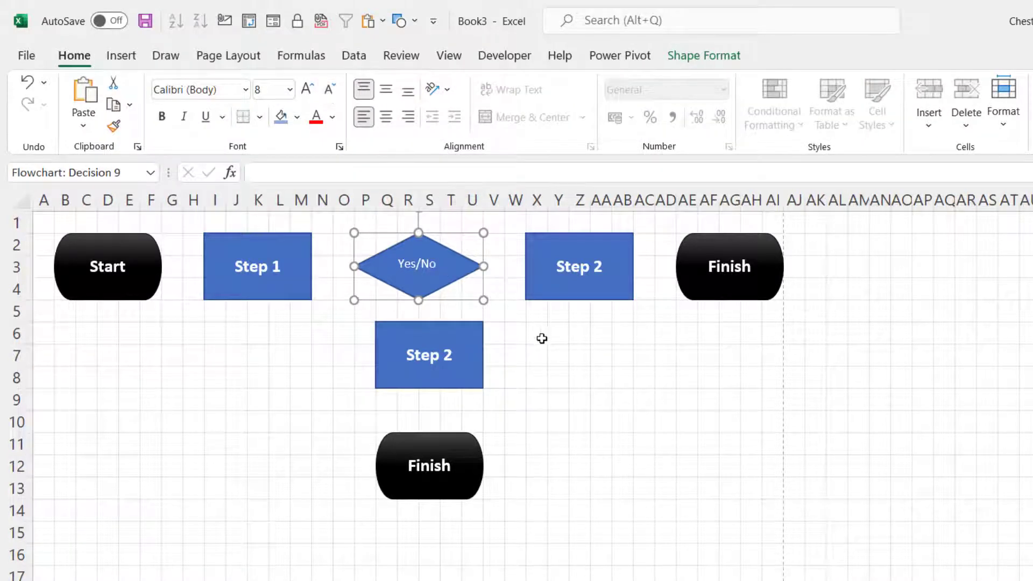
{"action": "left_click", "coordinate": [385, 89]}
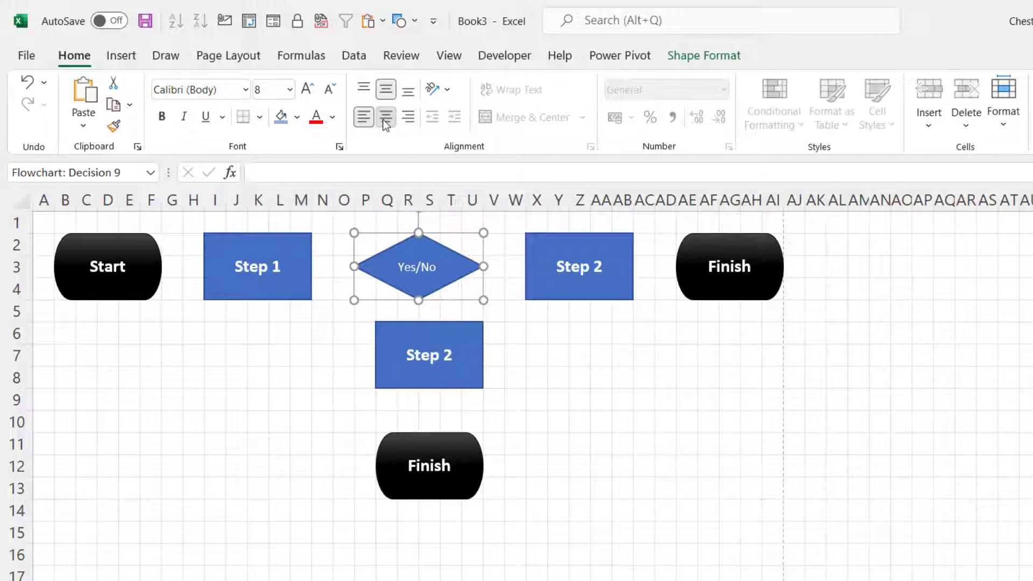
{"action": "left_click", "coordinate": [386, 120]}
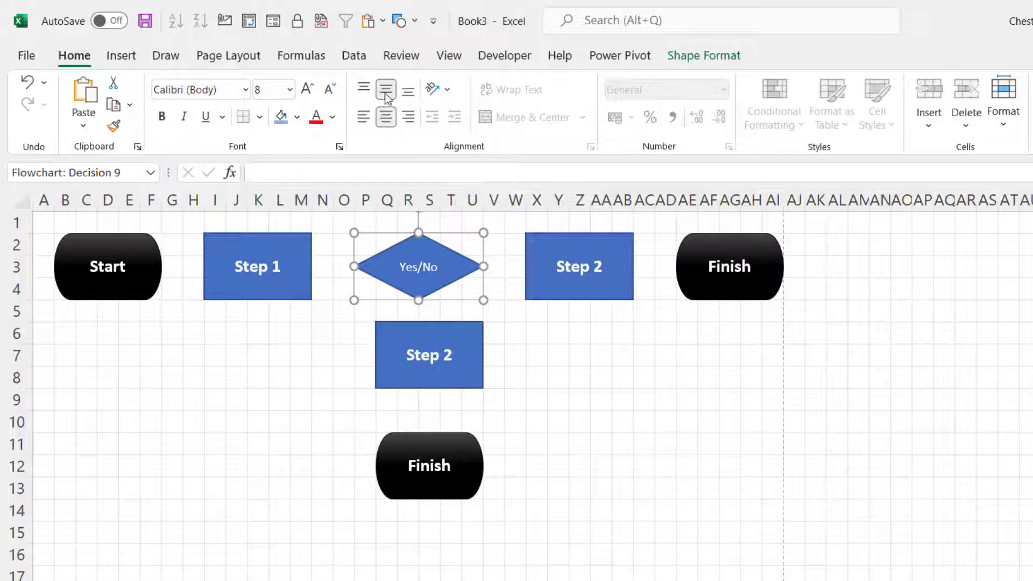
{"action": "left_click", "coordinate": [163, 118]}
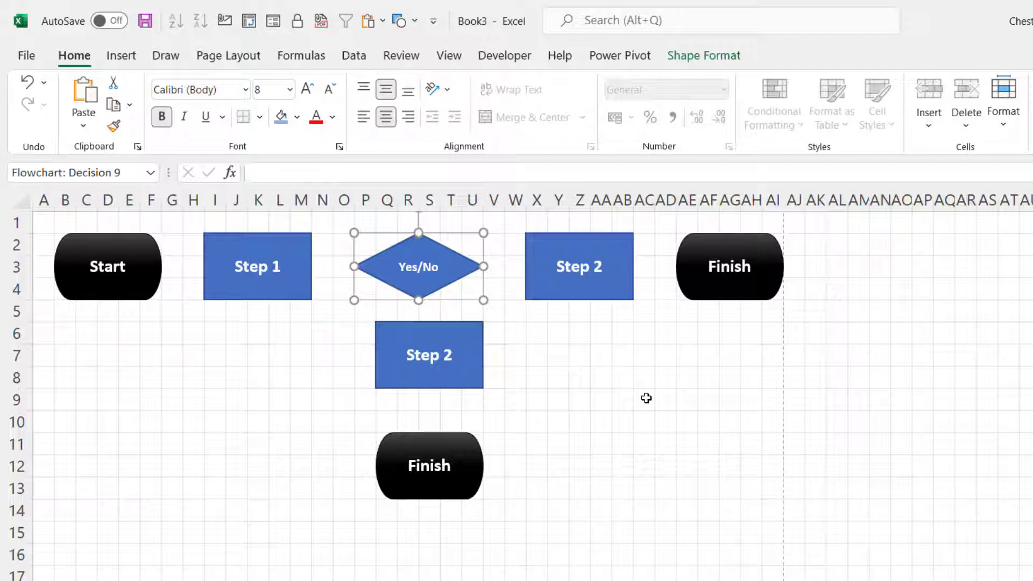
- Move the lower Step 2 box and Finish shape down one row each
{"action": "left_click", "coordinate": [580, 399]}
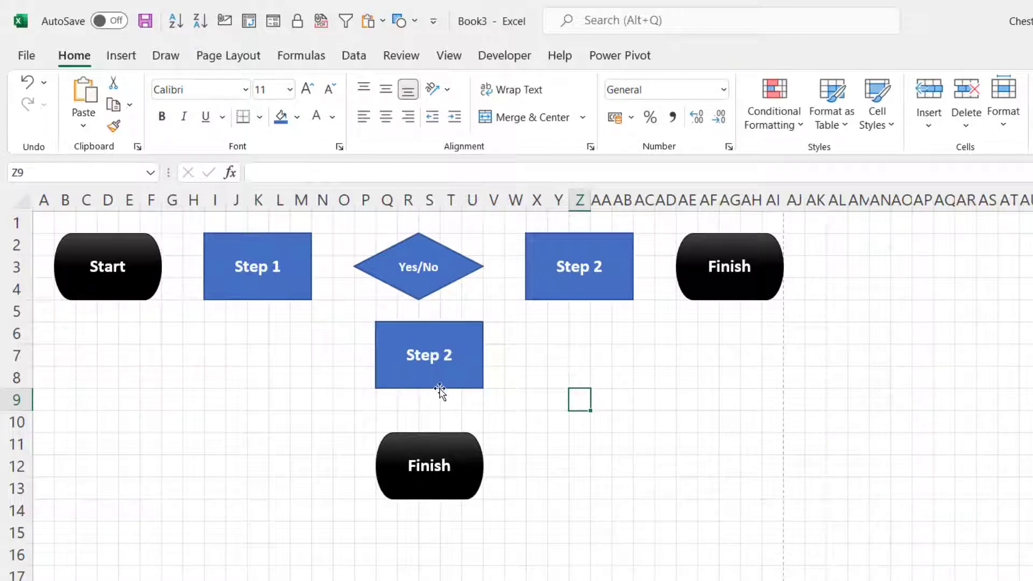
{"action": "left_click_drag", "start_coordinate": [440, 389], "coordinate": [423, 402]}
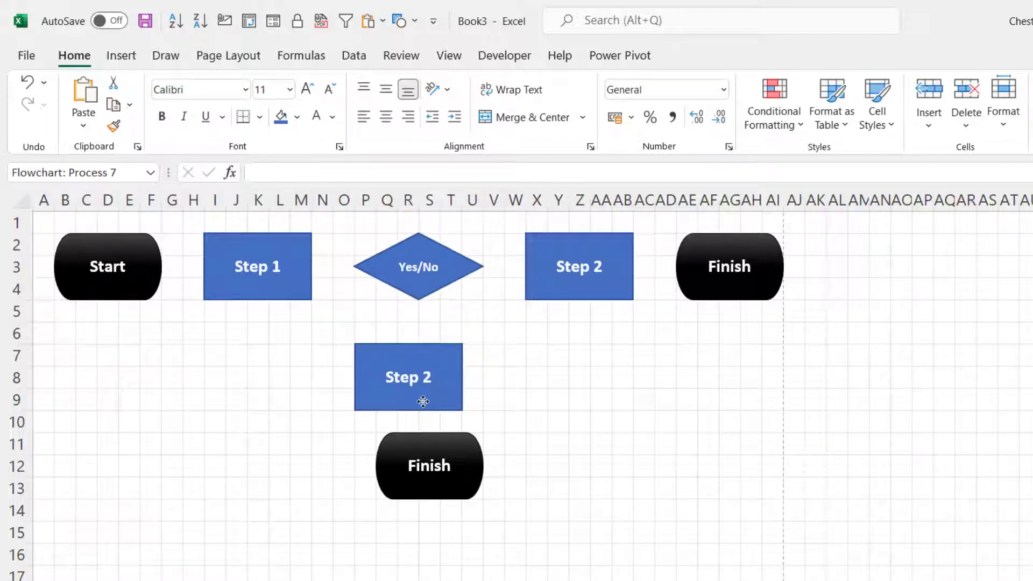
{"action": "left_click_drag", "start_coordinate": [436, 486], "coordinate": [413, 505]}
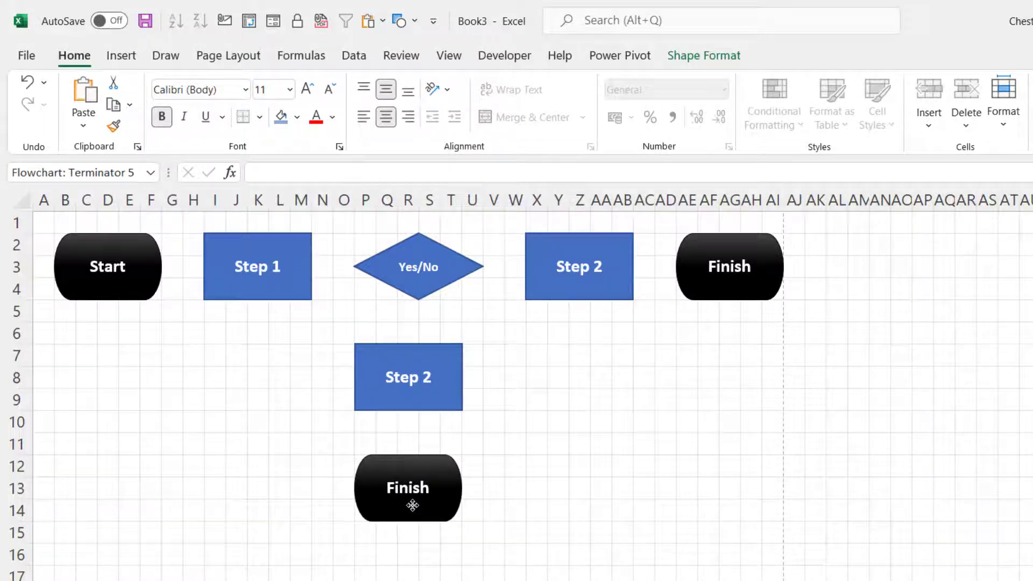
- Align the centres of the Yes/No diamond, lower Step 2 box and lower Finish shape
{"action": "left_click", "coordinate": [445, 259]}
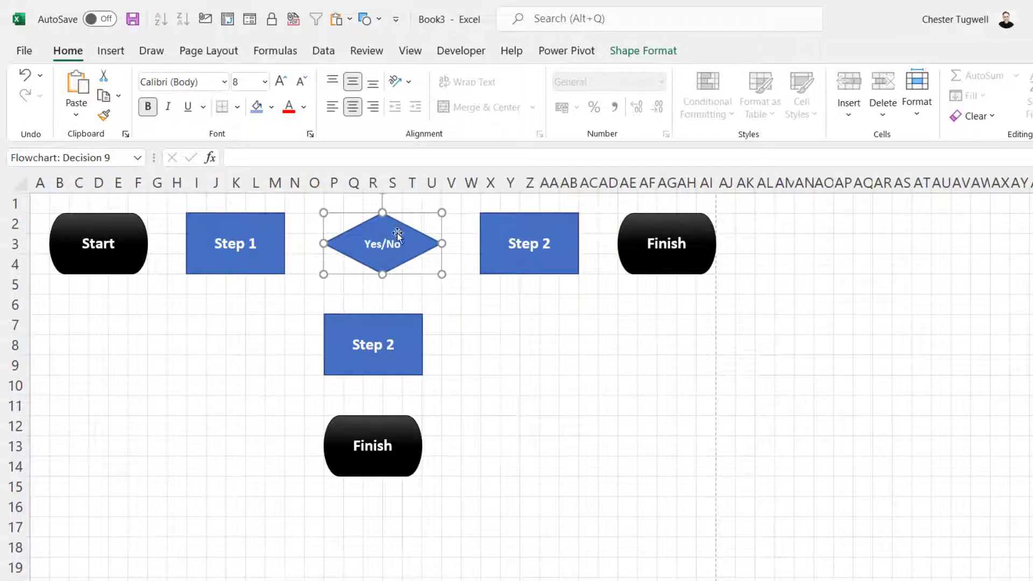
{"action": "left_click", "coordinate": [408, 338], "text": "shift"}
{"action": "left_click", "coordinate": [413, 444], "text": "shift"}
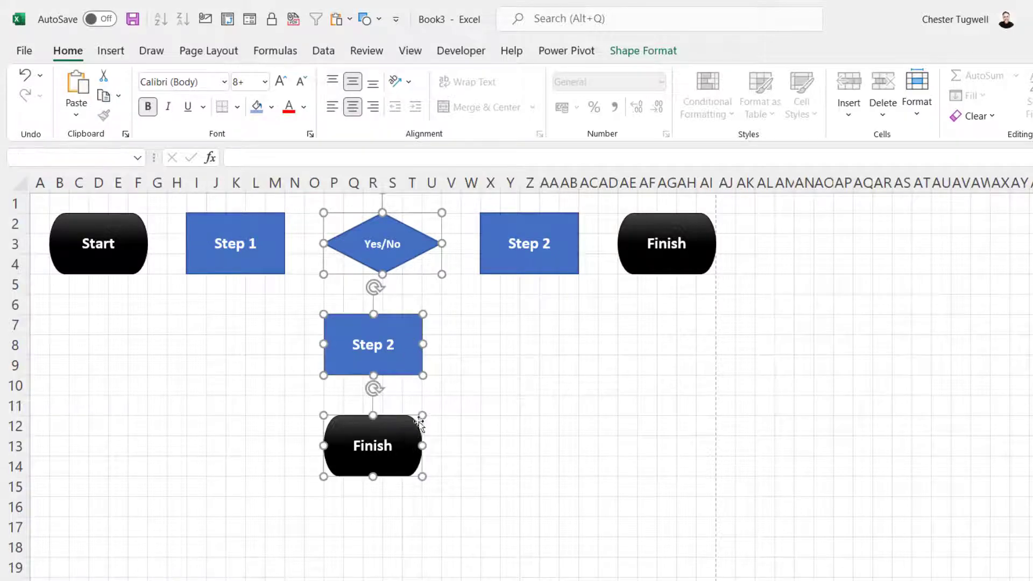
{"action": "left_click", "coordinate": [641, 53]}
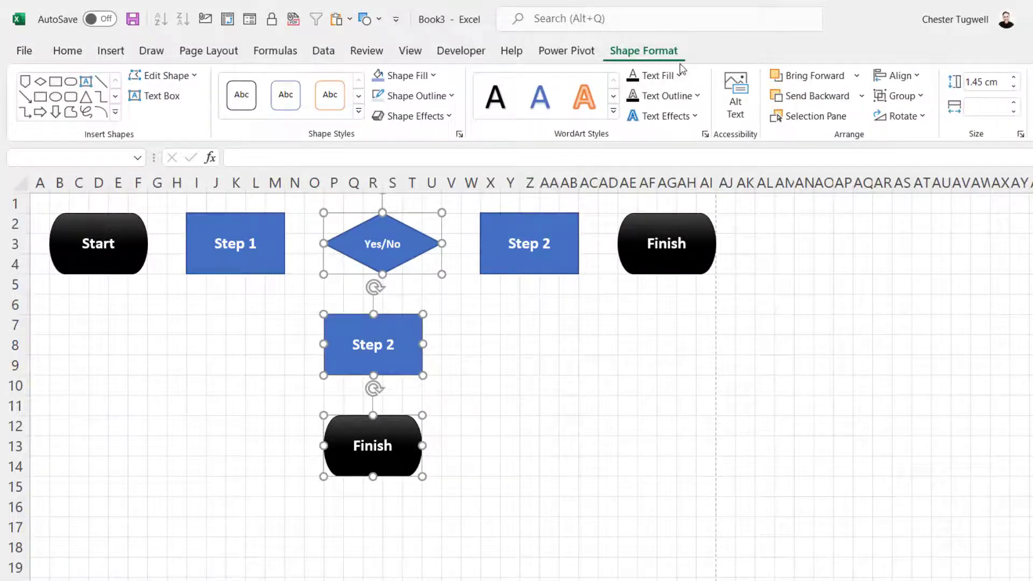
{"action": "left_click", "coordinate": [891, 75]}
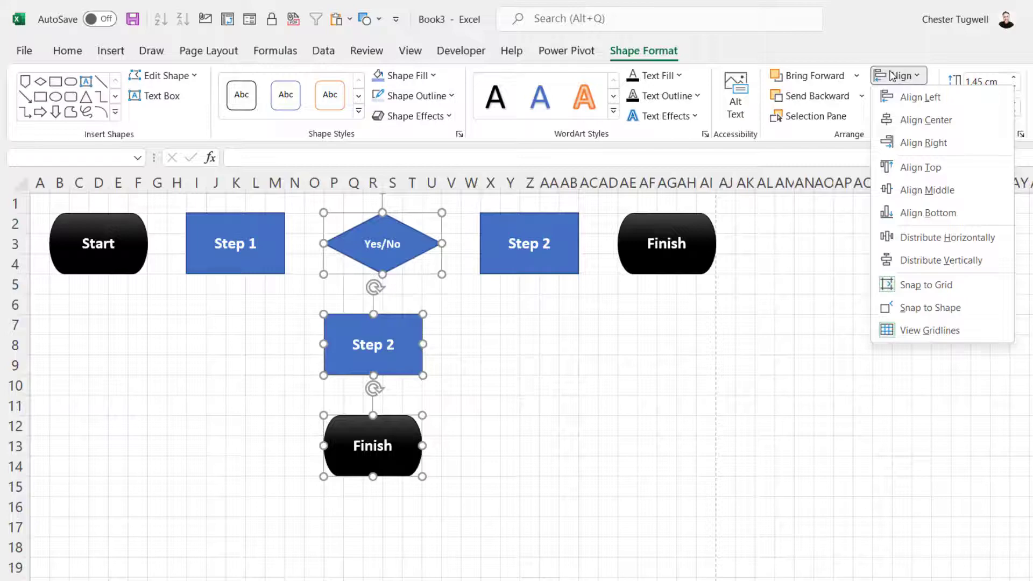
{"action": "left_click", "coordinate": [891, 121]}
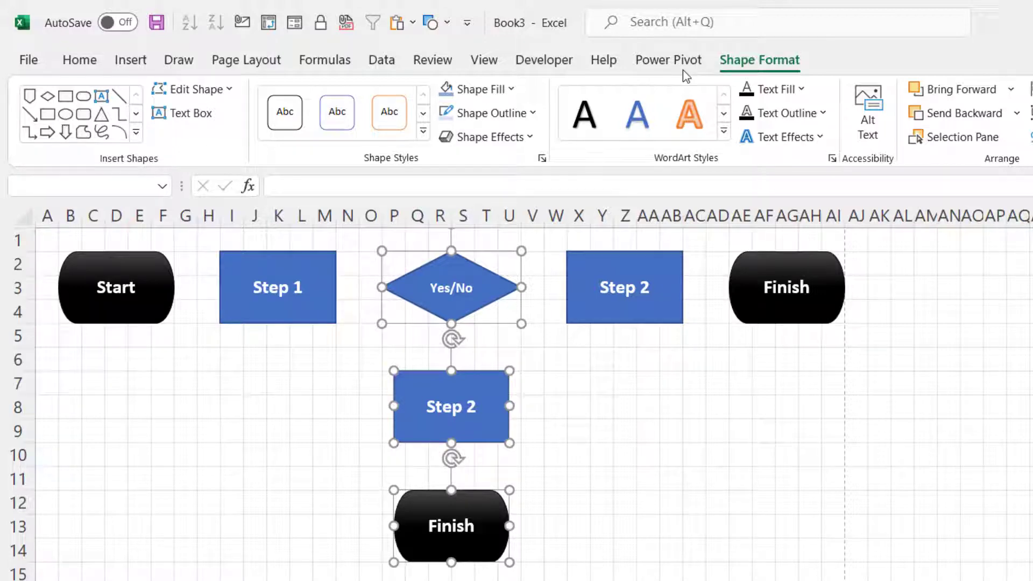
- Draw an arrow line from the Start terminator to the Step 1 box
{"action": "left_click", "coordinate": [138, 134]}
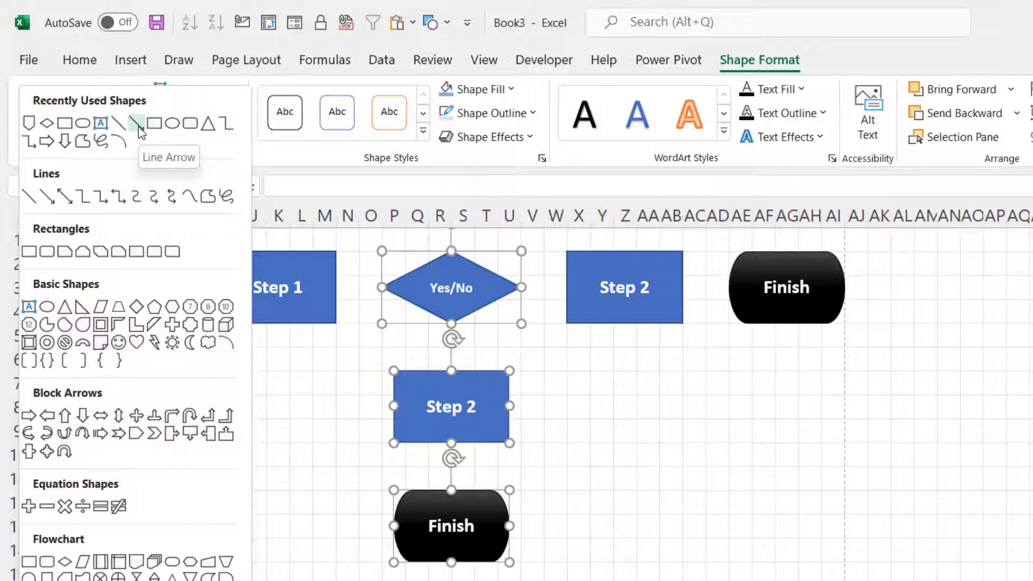
{"action": "left_click", "coordinate": [139, 129]}
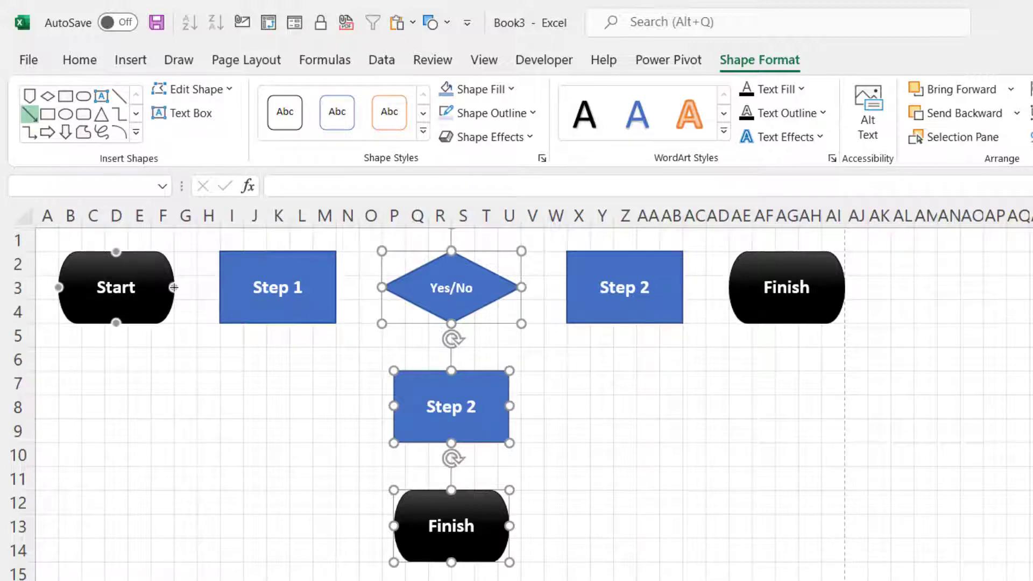
{"action": "left_click_drag", "start_coordinate": [176, 288], "coordinate": [225, 286]}
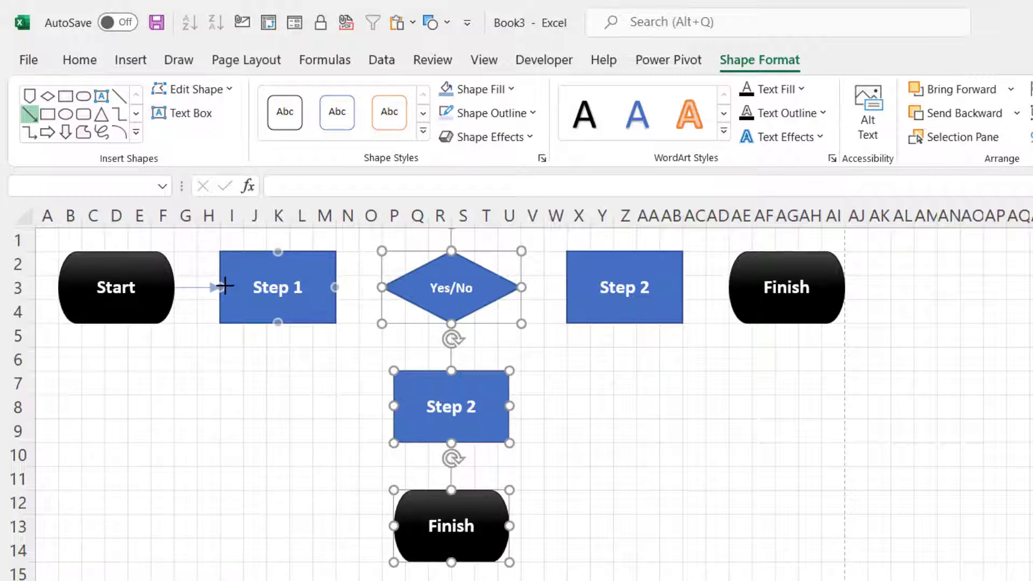
{"action": "left_click_drag", "start_coordinate": [224, 286], "coordinate": [224, 287]}
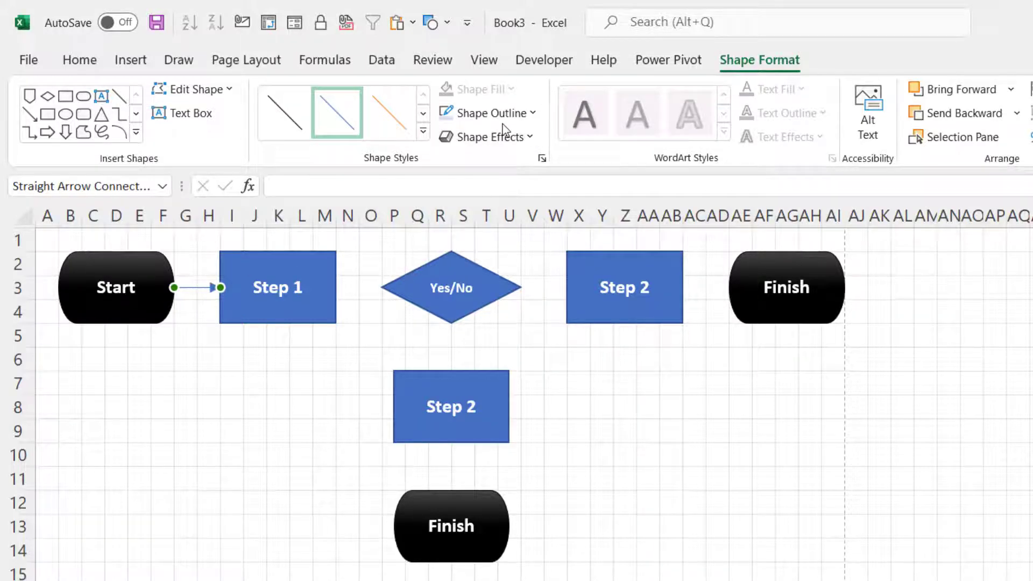
- Make the Start–Step 1 arrow grey with a 2¼ pt line weight
{"action": "left_click", "coordinate": [538, 114]}
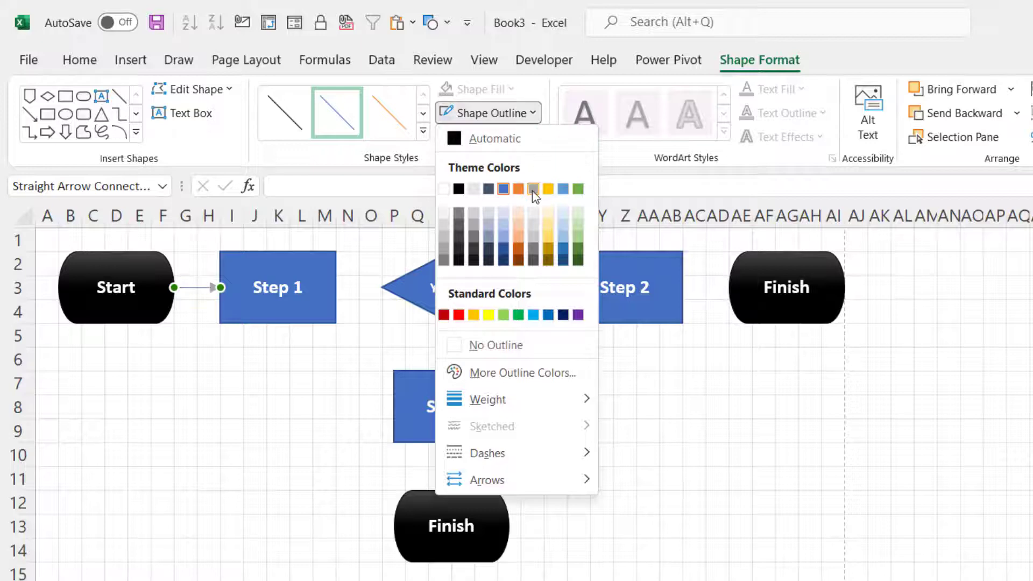
{"action": "left_click", "coordinate": [531, 190]}
{"action": "left_click", "coordinate": [530, 113]}
{"action": "mouse_move", "coordinate": [504, 399]}
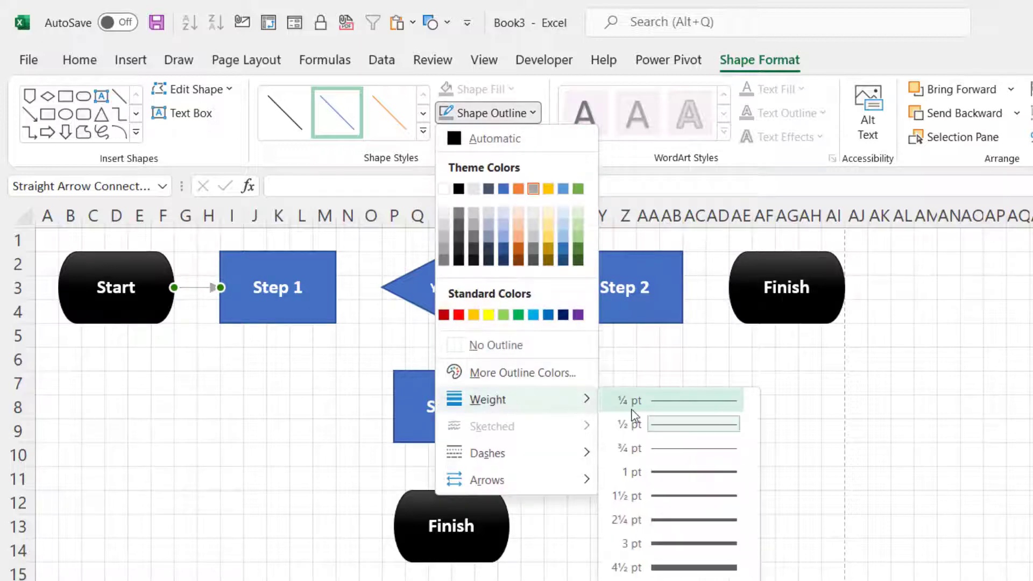
{"action": "left_click", "coordinate": [685, 518]}
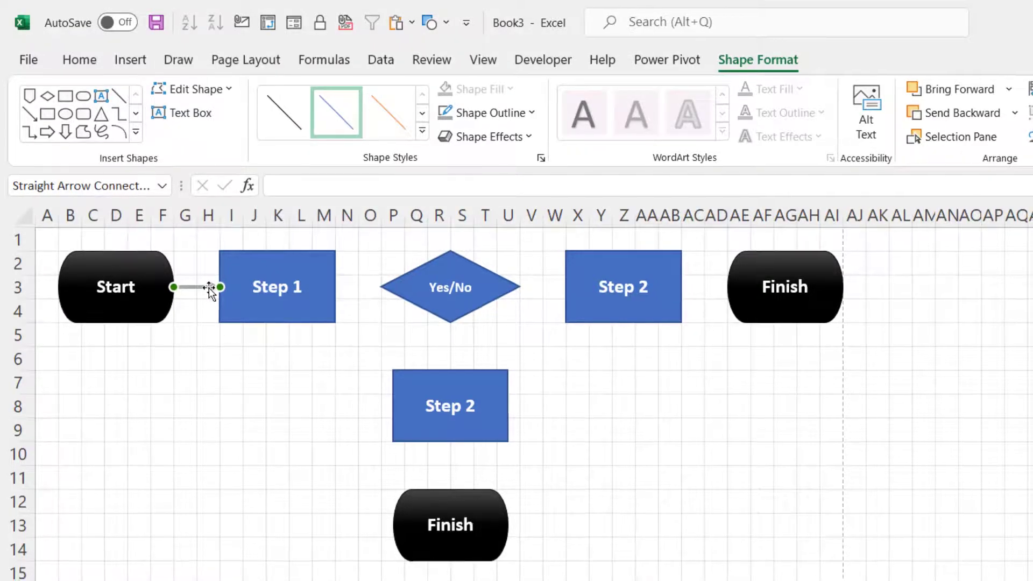
- Set the grey arrow as the default line, then draw arrows Step 1→Yes/No and Yes/No→Step 2
{"action": "right_click", "coordinate": [210, 288]}
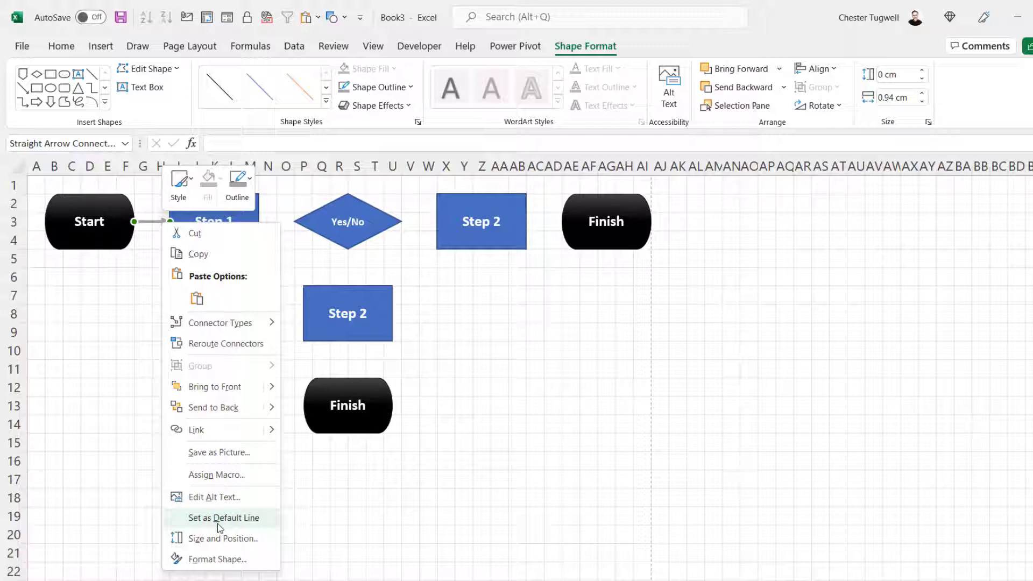
{"action": "left_click", "coordinate": [220, 518]}
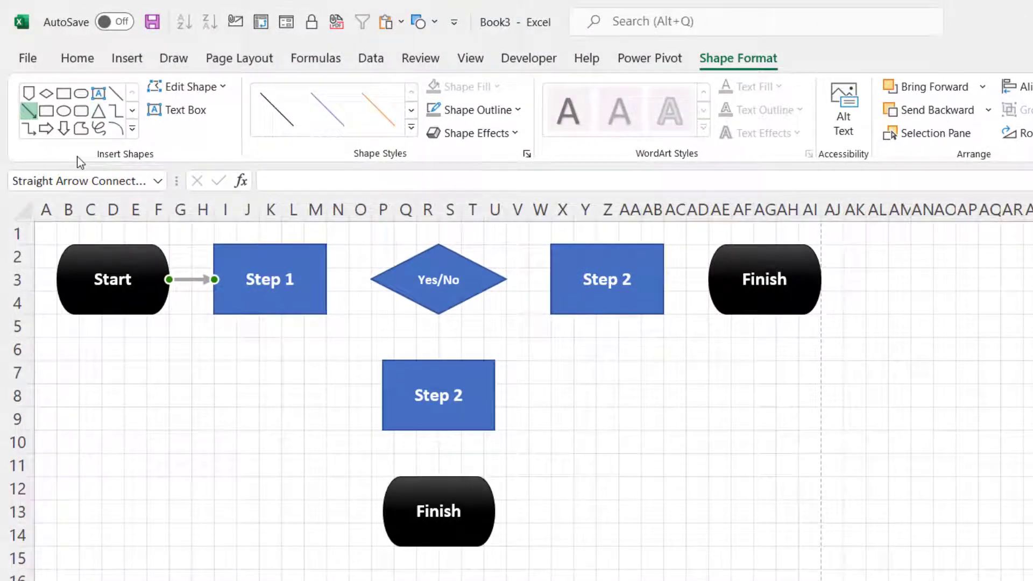
{"action": "left_click_drag", "start_coordinate": [326, 279], "coordinate": [372, 280]}
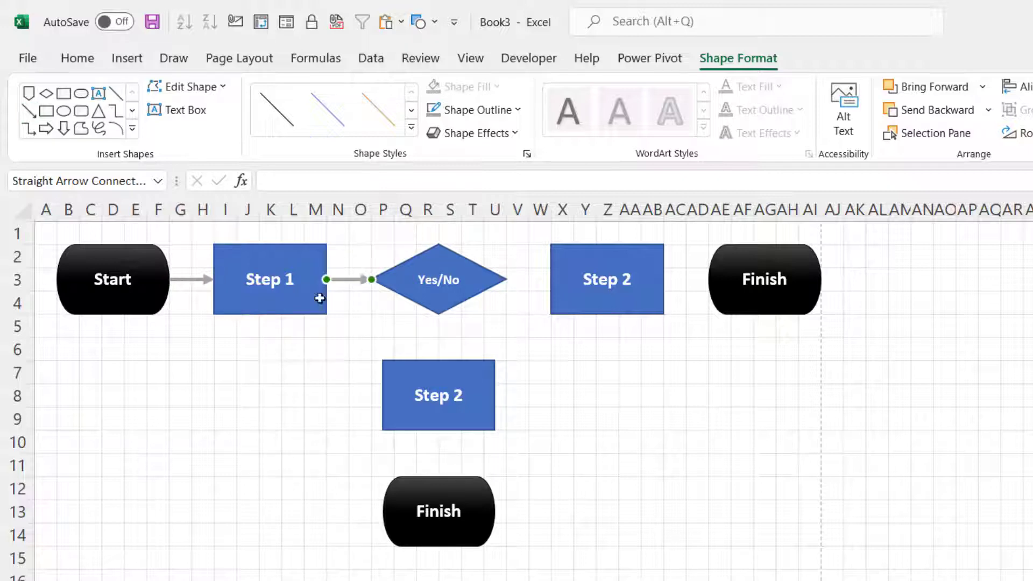
{"action": "left_click", "coordinate": [29, 110]}
{"action": "left_click_drag", "start_coordinate": [506, 280], "coordinate": [552, 279]}
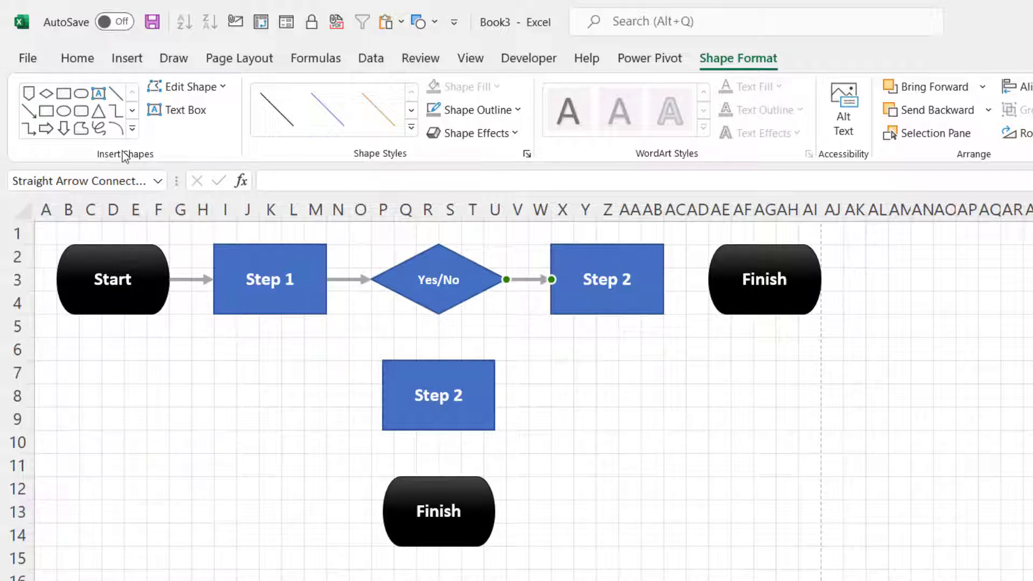
{"action": "left_click", "coordinate": [28, 110]}
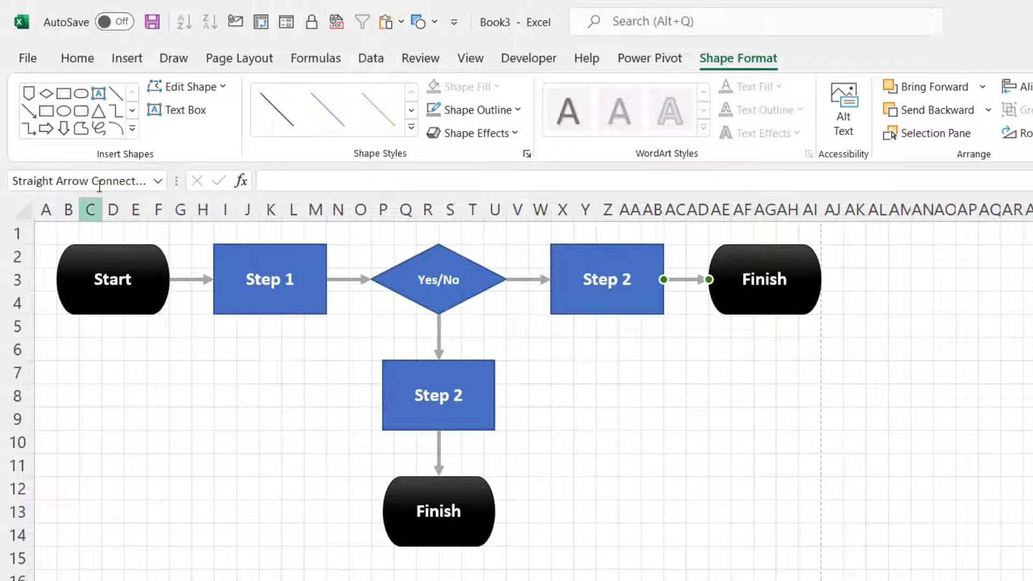
- Draw a Flowchart: Off-page Connector beside the lower Step 2 box with orange fill and outline
{"action": "left_click", "coordinate": [134, 131]}
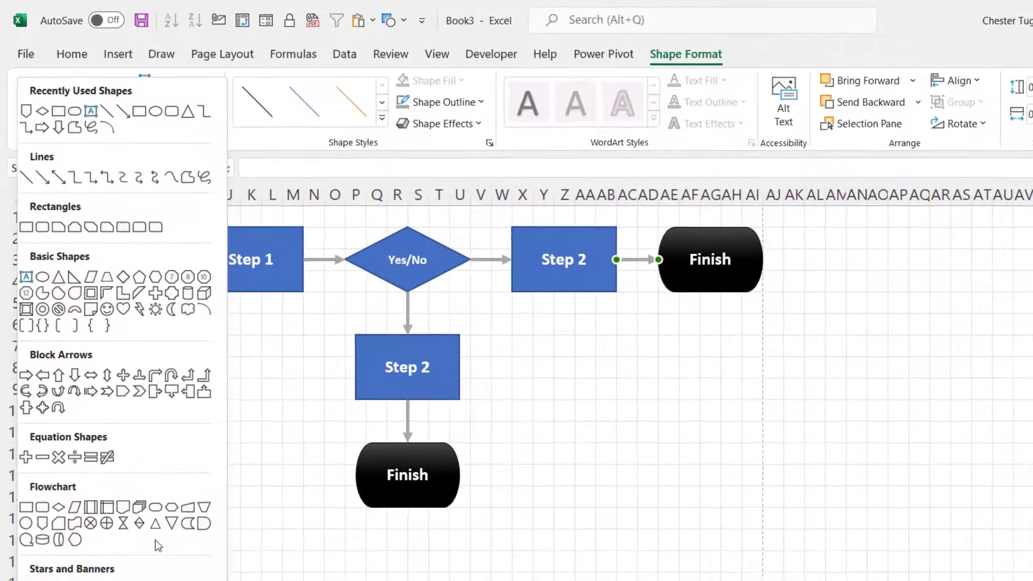
{"action": "left_click", "coordinate": [43, 521]}
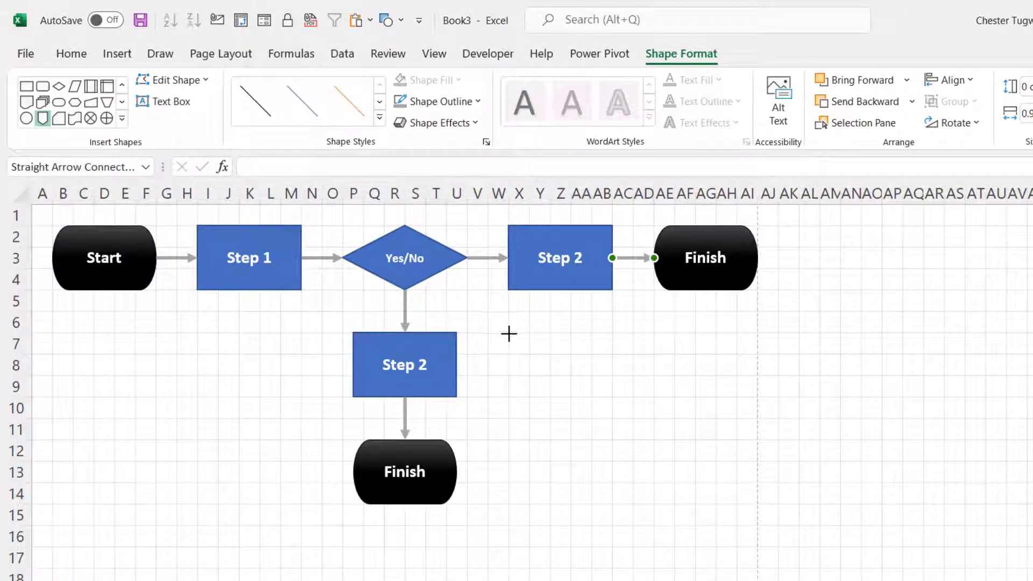
{"action": "mouse_move", "coordinate": [509, 333]}
{"action": "left_mouse_down"}
{"action": "mouse_move", "coordinate": [528, 388]}
{"action": "mouse_move", "coordinate": [550, 397]}
{"action": "left_mouse_up"}
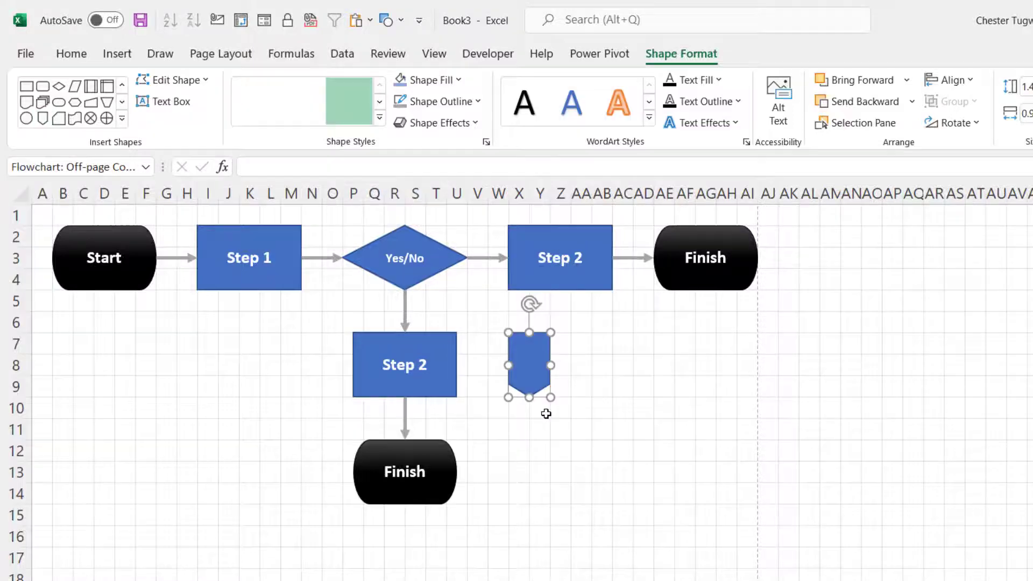
{"action": "left_click", "coordinate": [457, 80]}
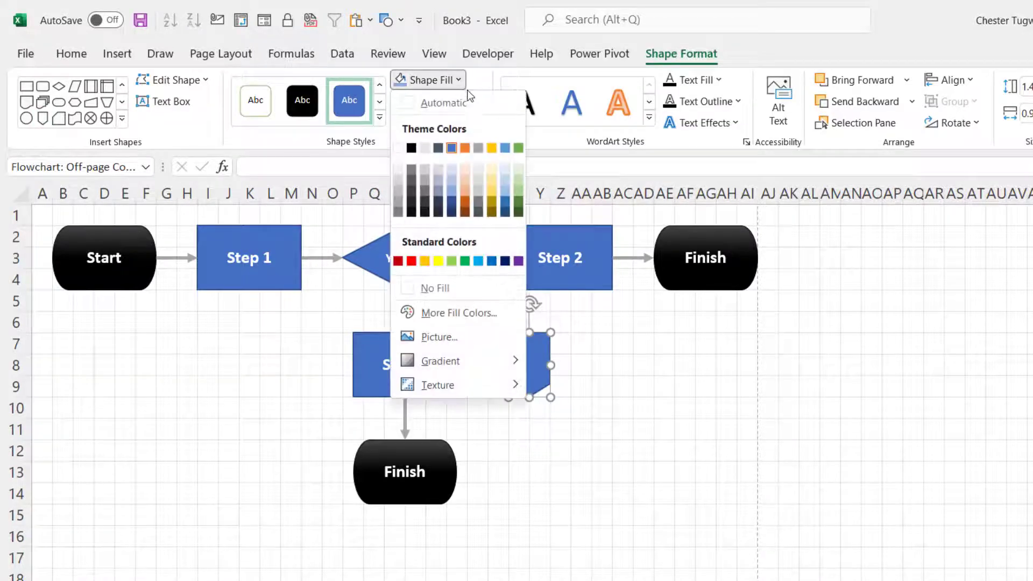
{"action": "left_click", "coordinate": [464, 148]}
{"action": "left_click", "coordinate": [476, 101]}
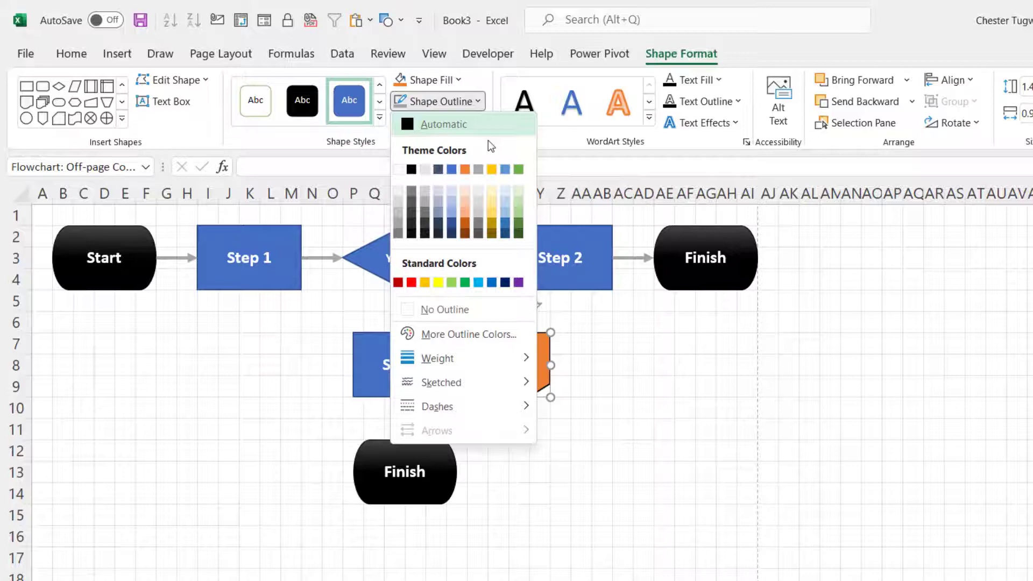
{"action": "left_click", "coordinate": [466, 210]}
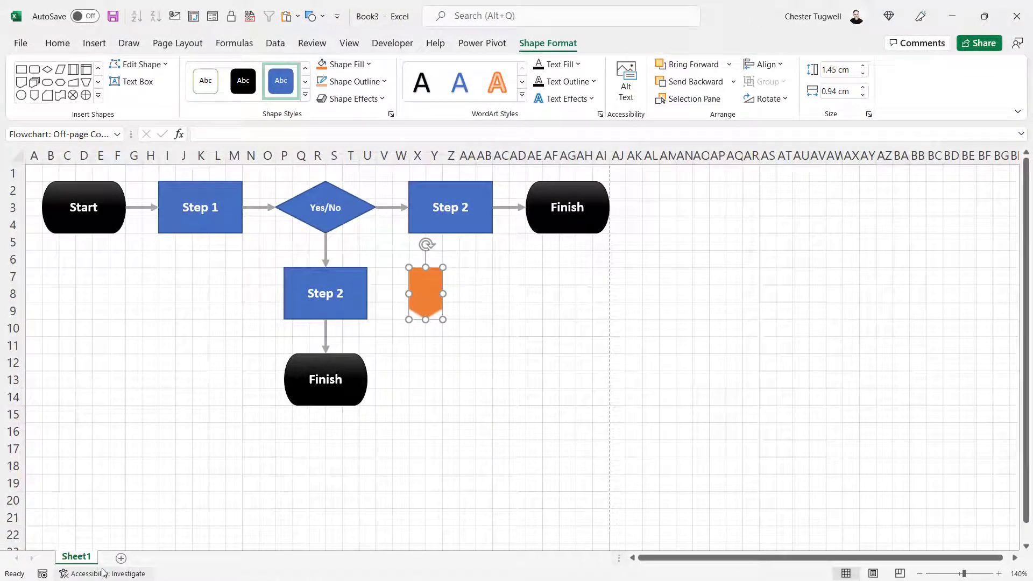
- Rename the Sheet1 tab to 'Process', then insert a new sheet named 'Sub process'
{"action": "double_click", "coordinate": [89, 559]}
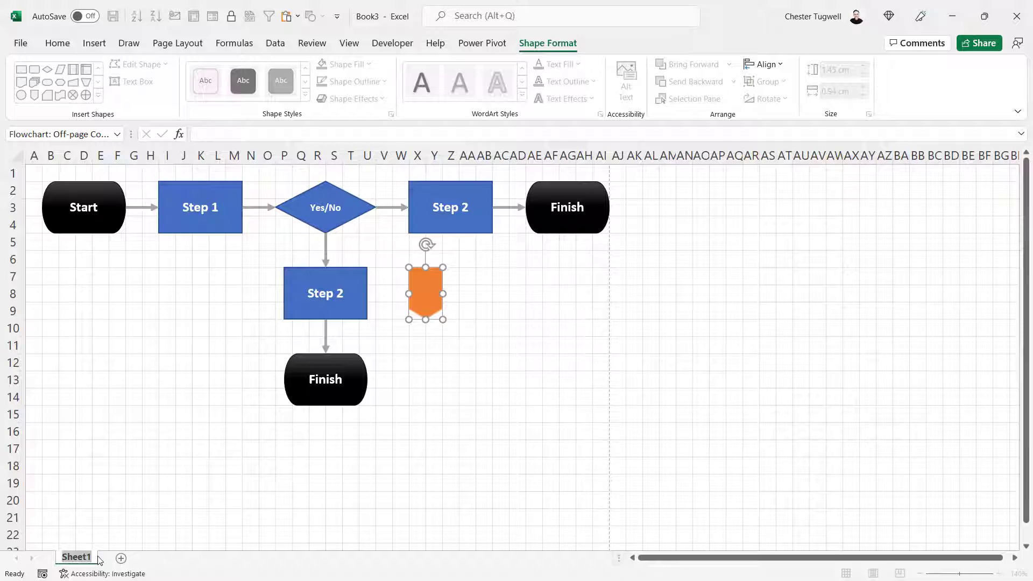
{"action": "type", "text": "Process"}
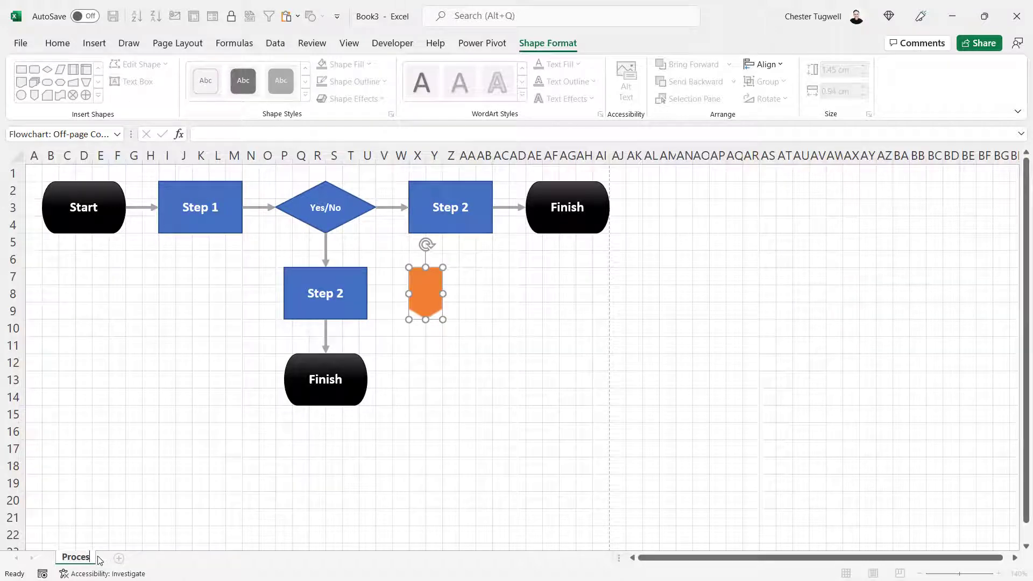
{"action": "left_click", "coordinate": [122, 558]}
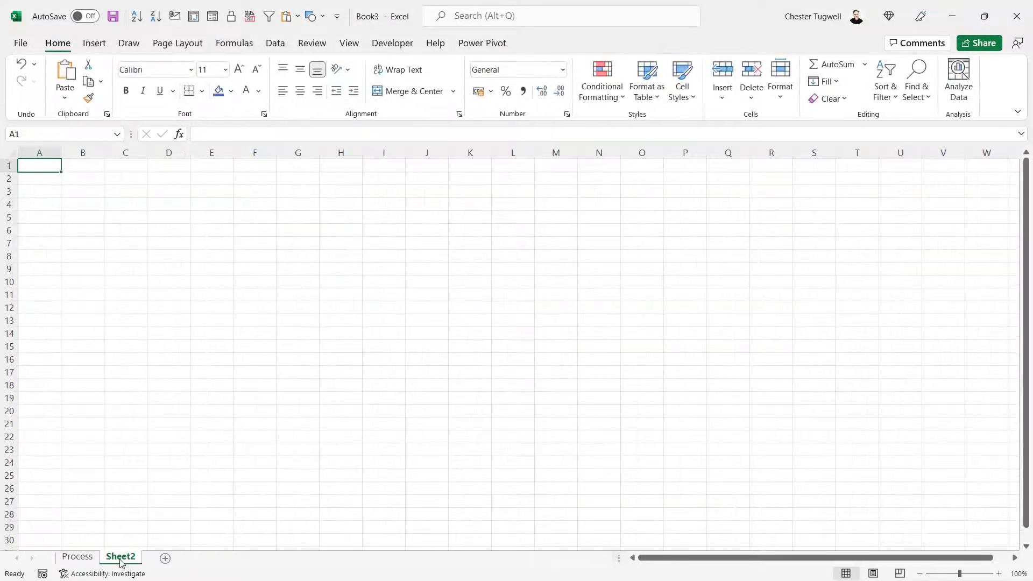
{"action": "type", "text": "Su"}
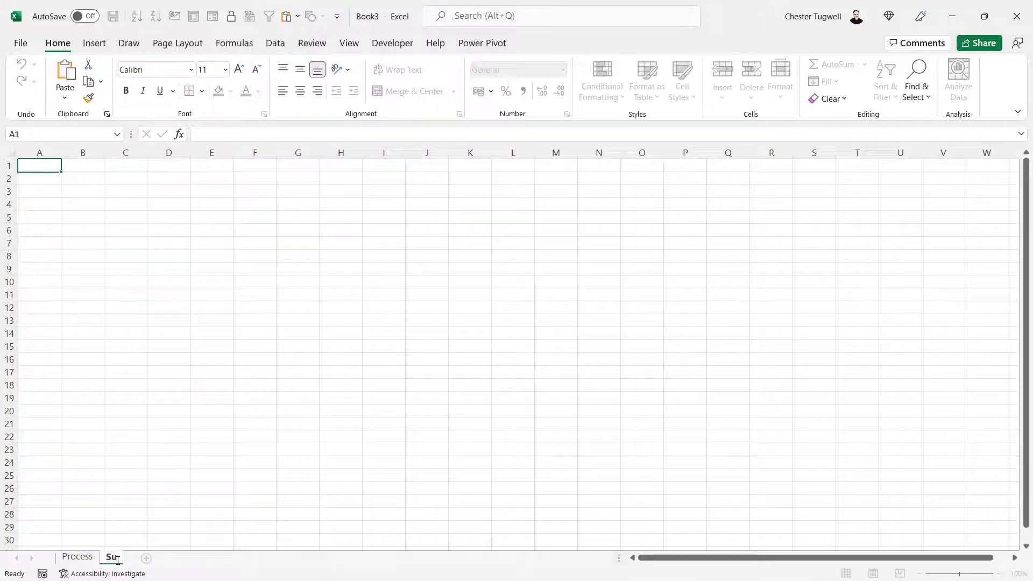
{"action": "type", "text": "b process"}
{"action": "key", "text": "Return"}
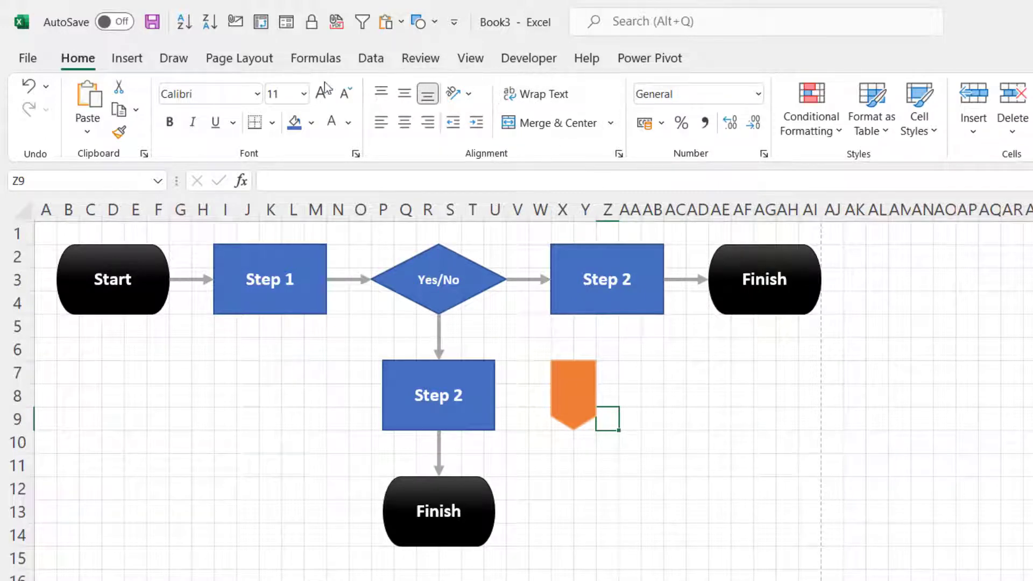
- Draw an arrow from the lower Step 2 box to the orange off-page connector
{"action": "left_click", "coordinate": [579, 392]}
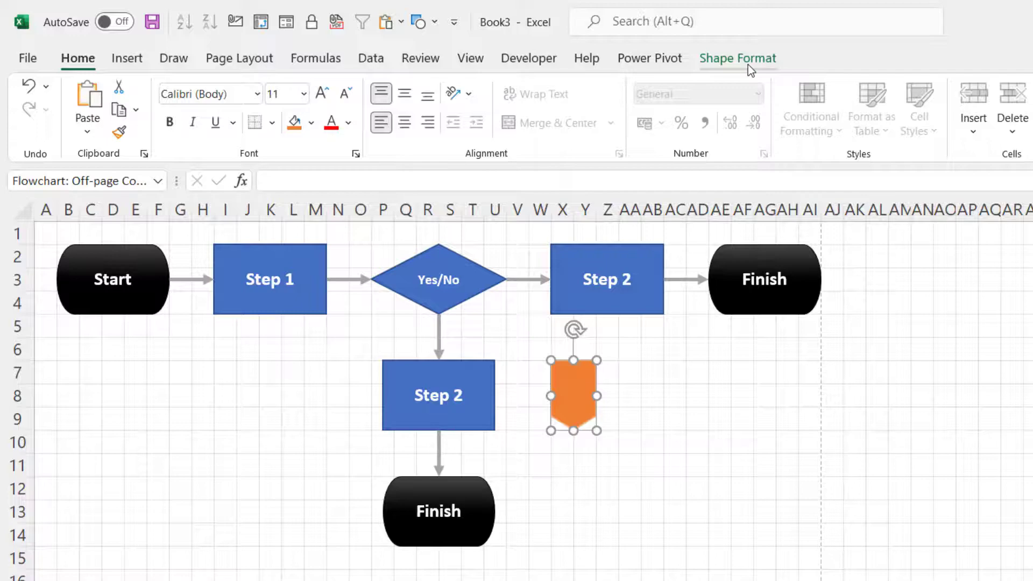
{"action": "left_click", "coordinate": [737, 58]}
{"action": "left_click", "coordinate": [29, 110]}
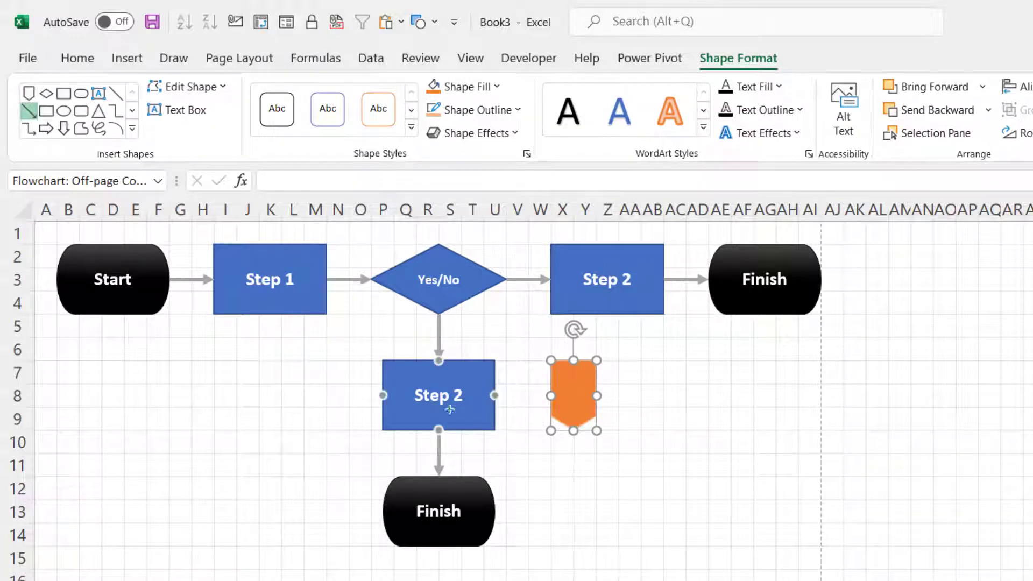
{"action": "left_click_drag", "start_coordinate": [491, 395], "coordinate": [550, 396]}
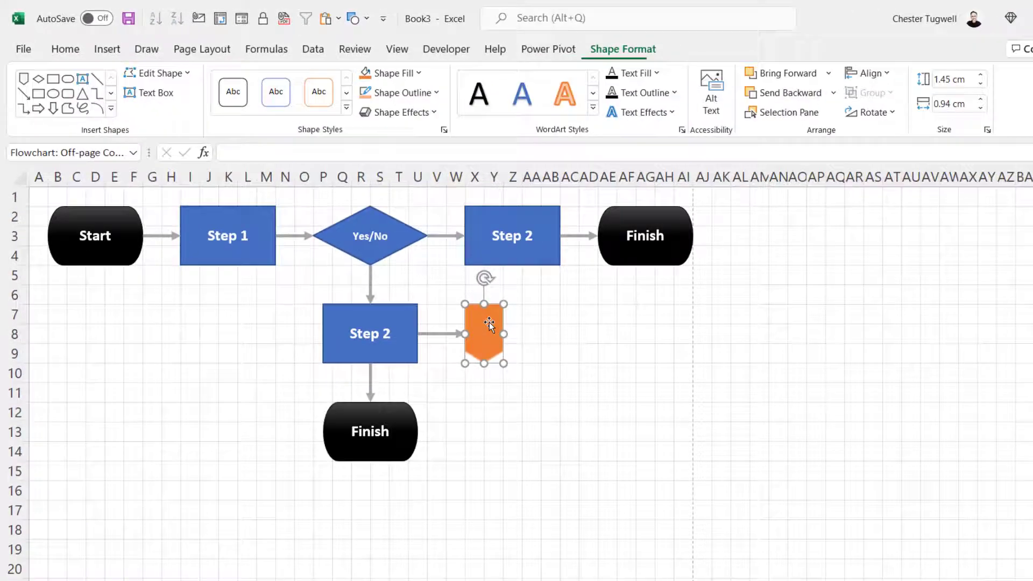
- Hyperlink the orange connector to the 'Sub process' sheet in this document and follow the link
{"action": "right_click", "coordinate": [578, 381]}
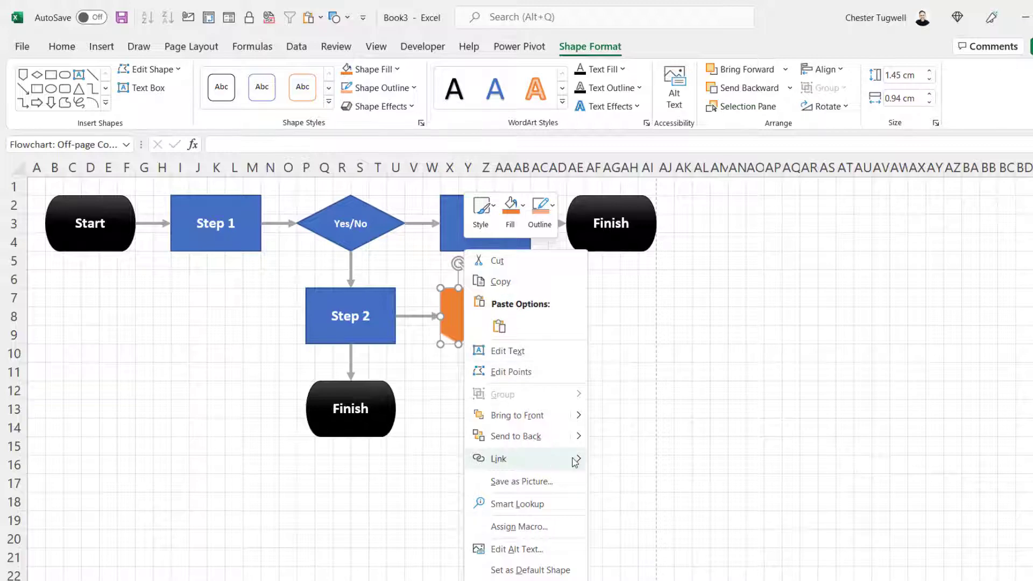
{"action": "mouse_move", "coordinate": [575, 461]}
{"action": "left_click", "coordinate": [633, 518]}
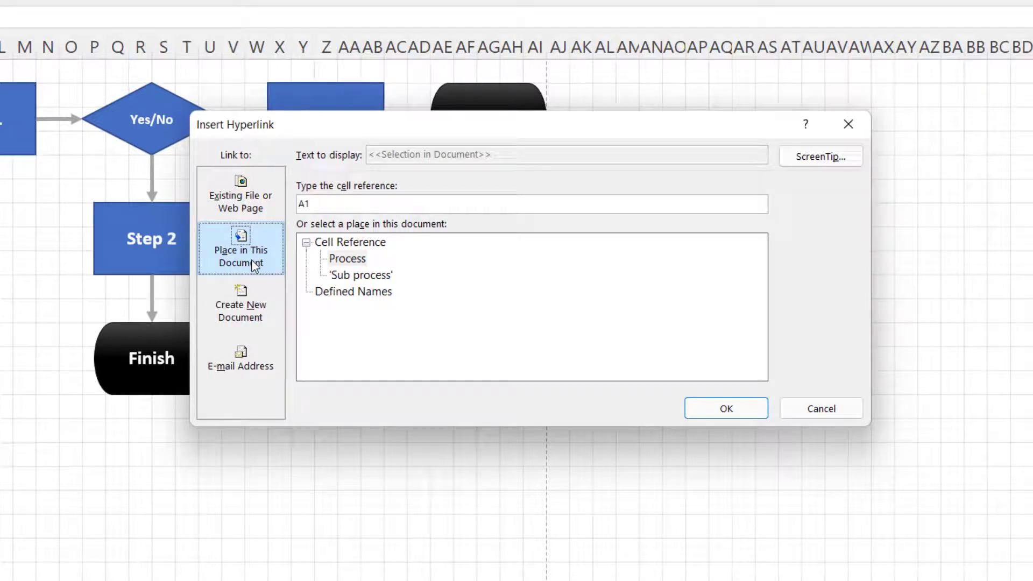
{"action": "left_click", "coordinate": [243, 197]}
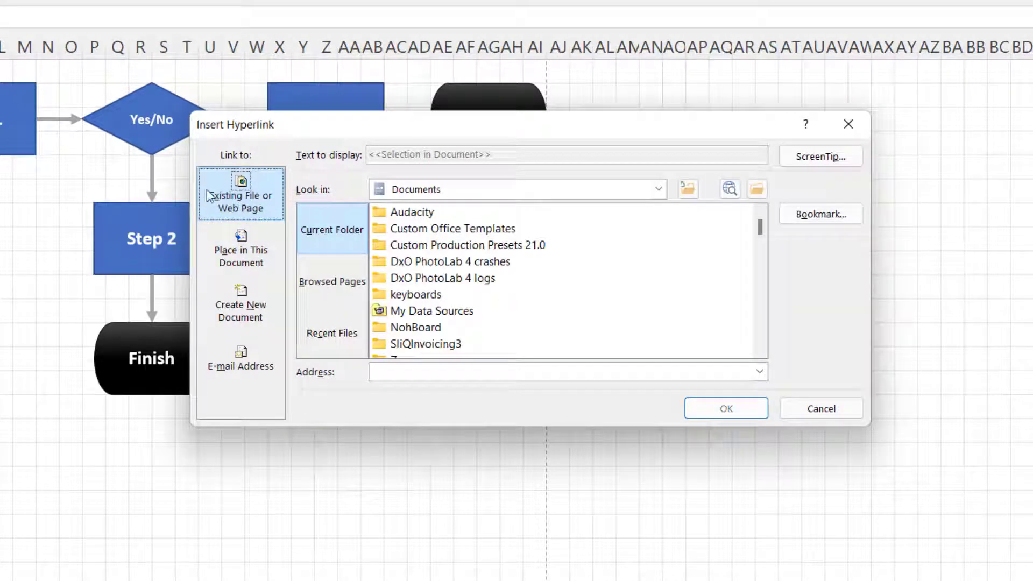
{"action": "left_click", "coordinate": [253, 261]}
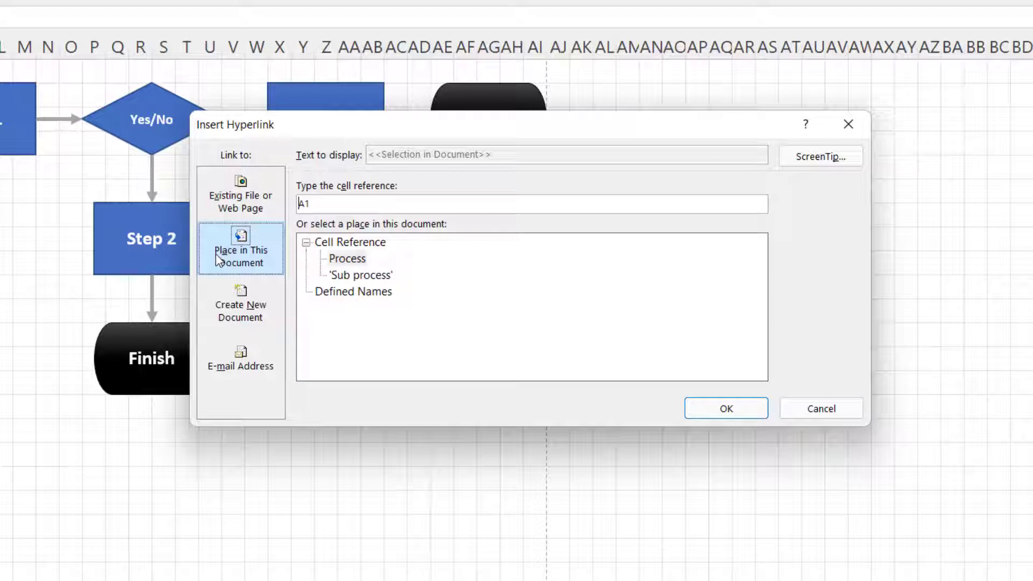
{"action": "left_click", "coordinate": [349, 275]}
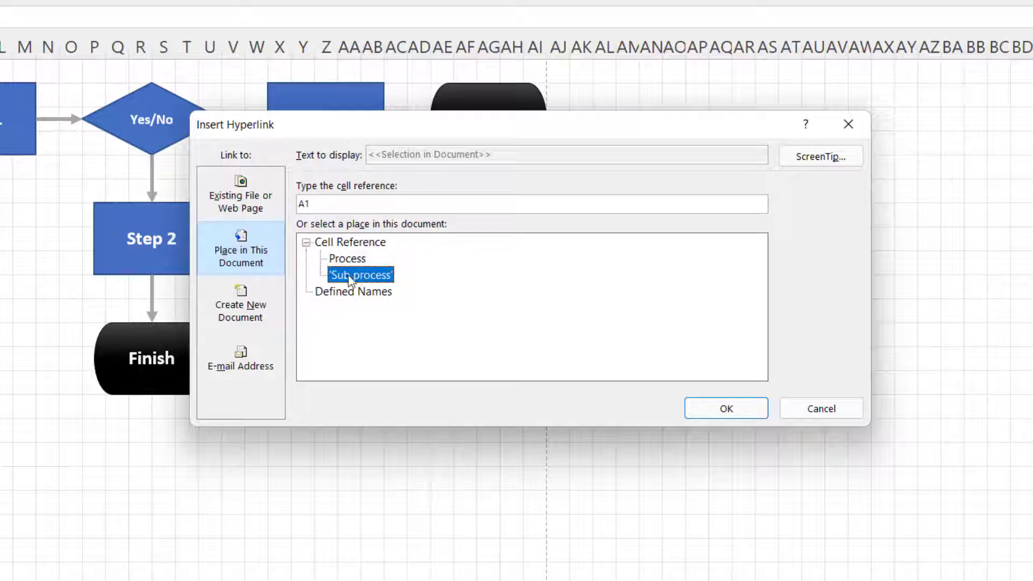
{"action": "left_click", "coordinate": [726, 414]}
{"action": "left_click", "coordinate": [462, 390]}
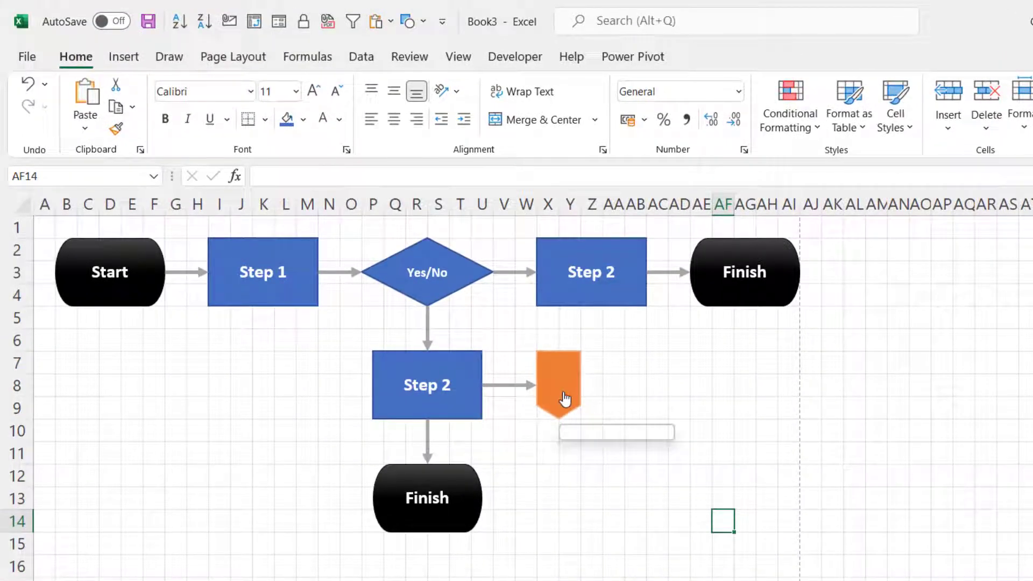
{"action": "left_click", "coordinate": [564, 399]}
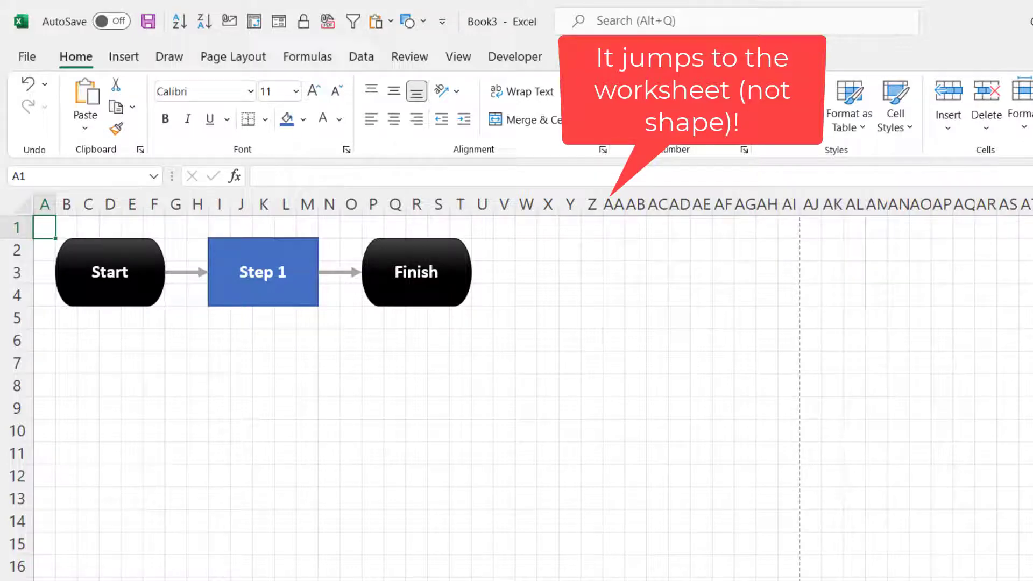
- Turn off gridlines on the Process sheet and add a new blank Sheet3
{"action": "key", "text": "ctrl+Page_Up"}
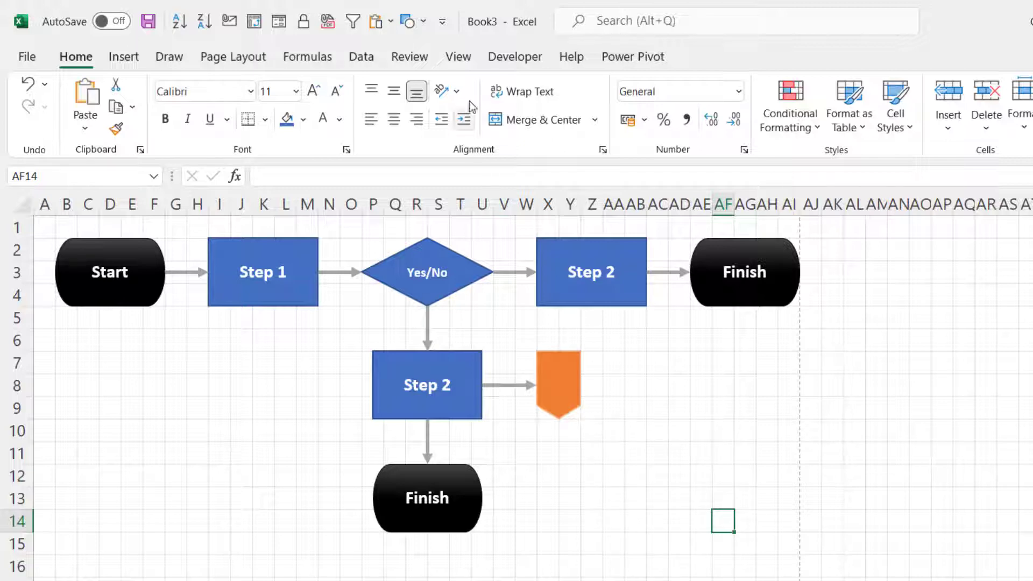
{"action": "left_click", "coordinate": [471, 59]}
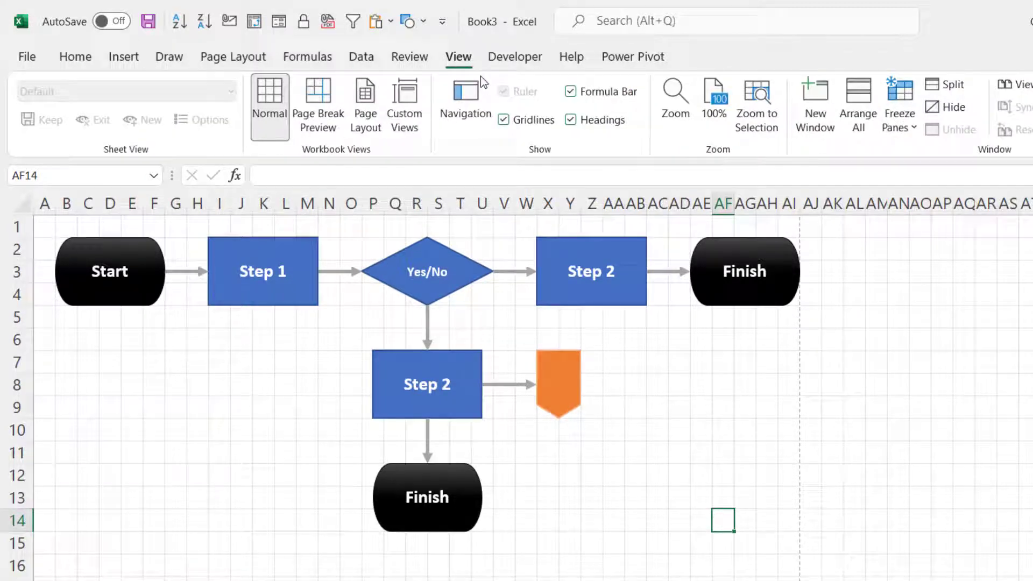
{"action": "left_click", "coordinate": [504, 121]}
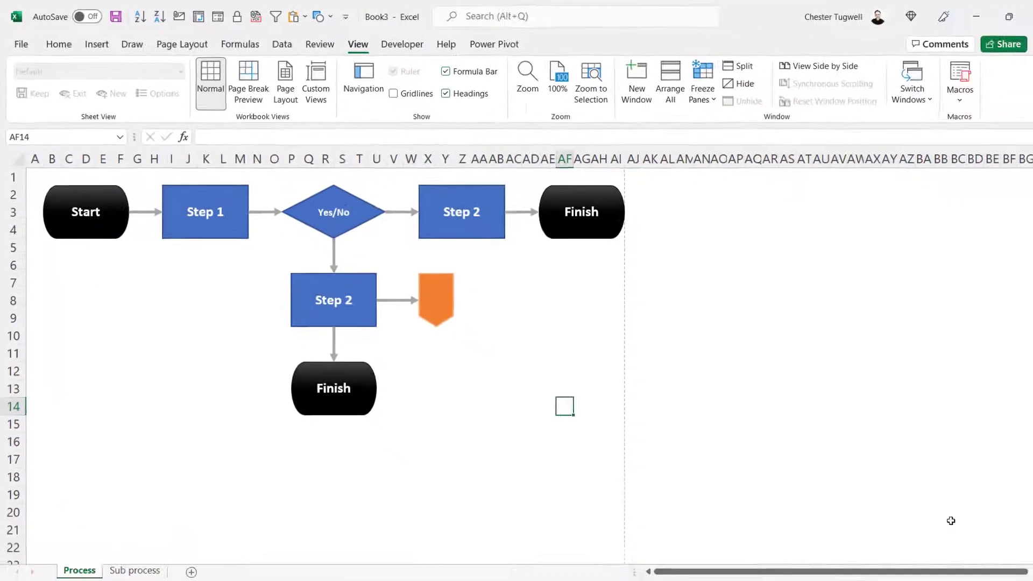
{"action": "left_click", "coordinate": [186, 560]}
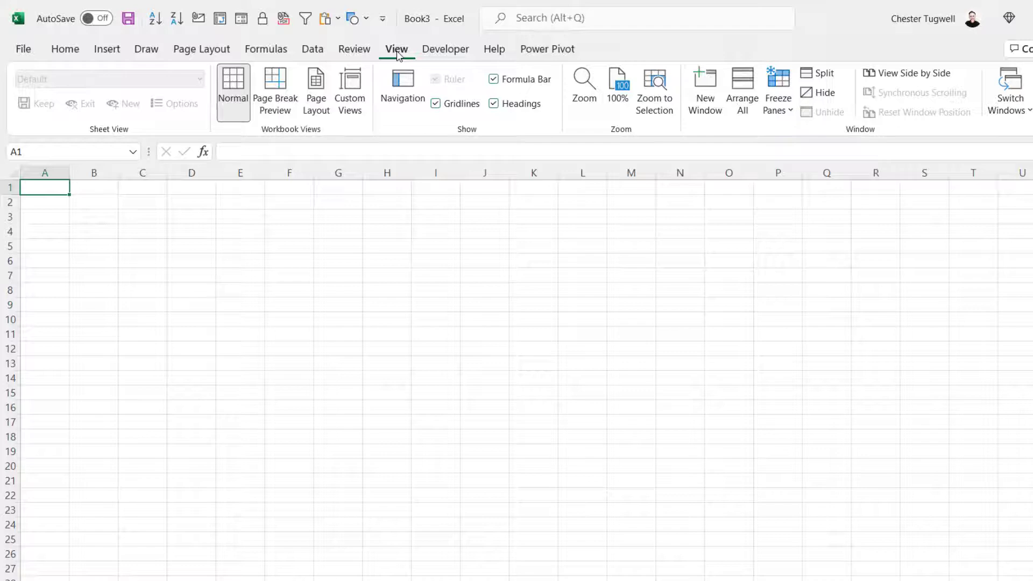
- In Page Layout view, select the whole sheet and set every row height to 14
{"action": "left_click", "coordinate": [316, 100]}
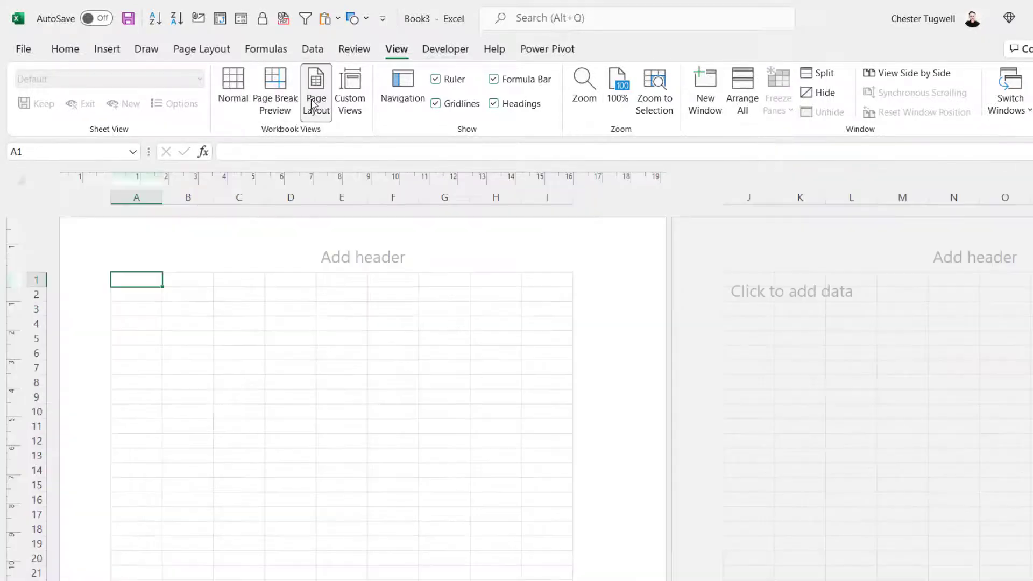
{"action": "left_click", "coordinate": [66, 49]}
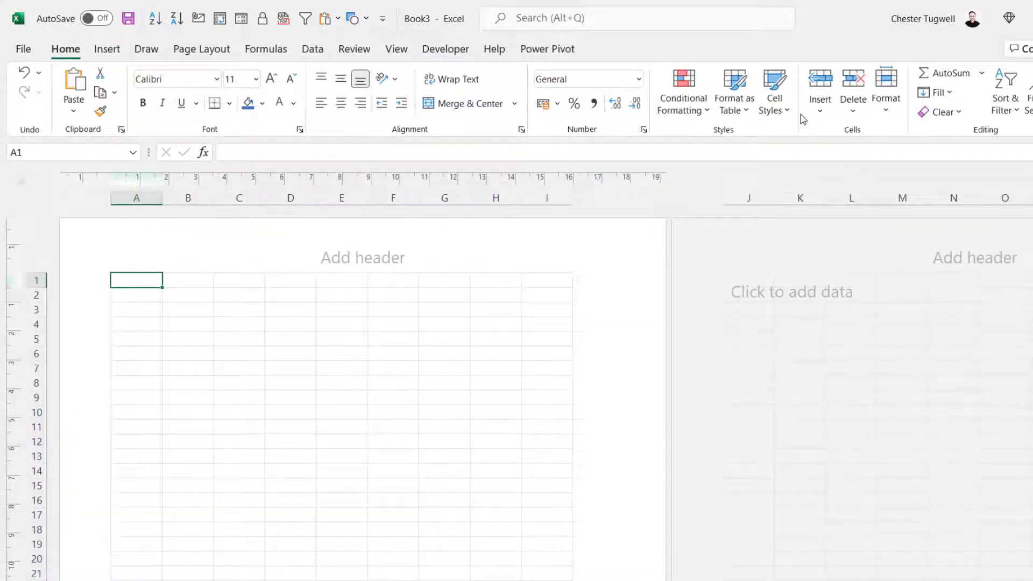
{"action": "left_click", "coordinate": [886, 91]}
{"action": "left_click", "coordinate": [893, 156]}
{"action": "type", "text": ".05"}
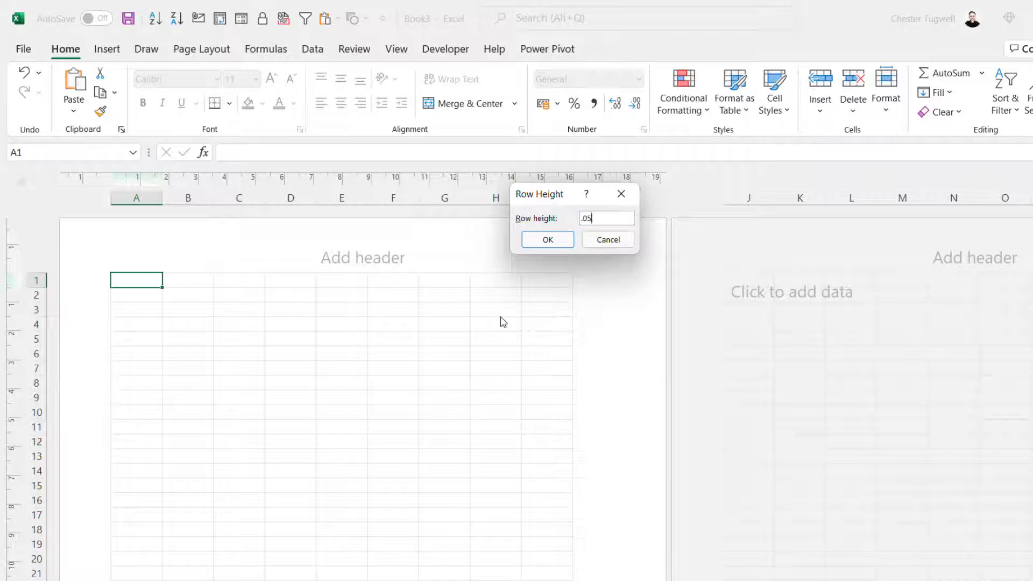
{"action": "key", "text": "Return"}
{"action": "key", "text": "ctrl+a"}
{"action": "left_click", "coordinate": [886, 91]}
{"action": "left_click", "coordinate": [894, 153]}
{"action": "type", "text": "14"}
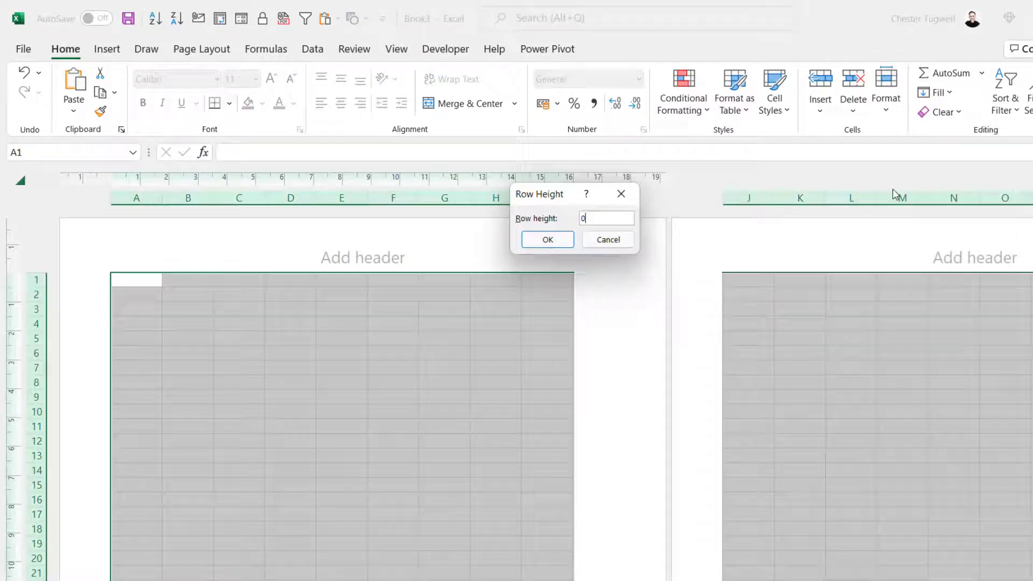
{"action": "key", "text": "Return"}
- Set all column widths to 1.95 and return to Normal view
{"action": "left_click", "coordinate": [885, 91]}
{"action": "left_click", "coordinate": [917, 200]}
{"action": "type", "text": "1.95"}
{"action": "key", "text": "Return"}
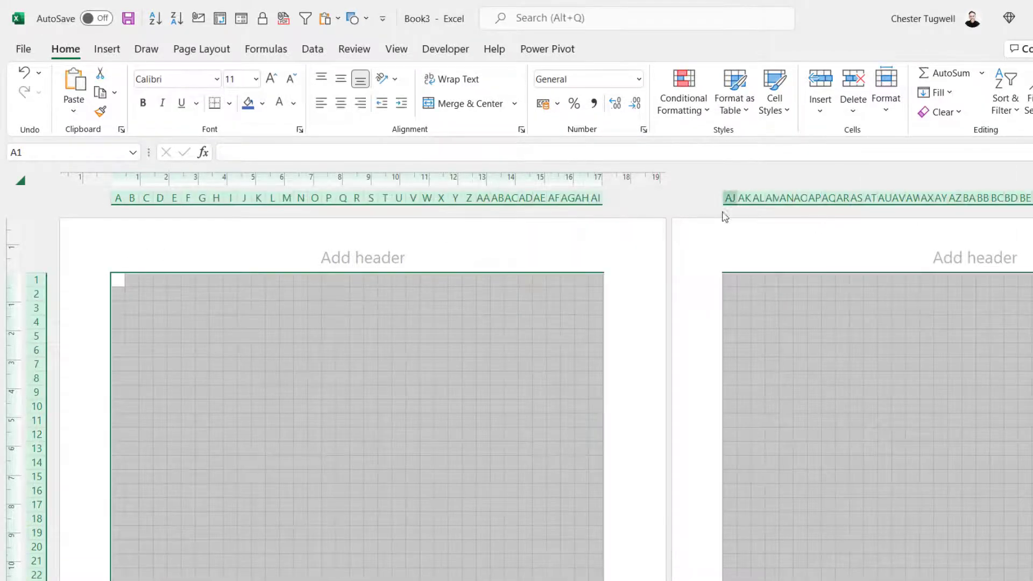
{"action": "left_click", "coordinate": [397, 49]}
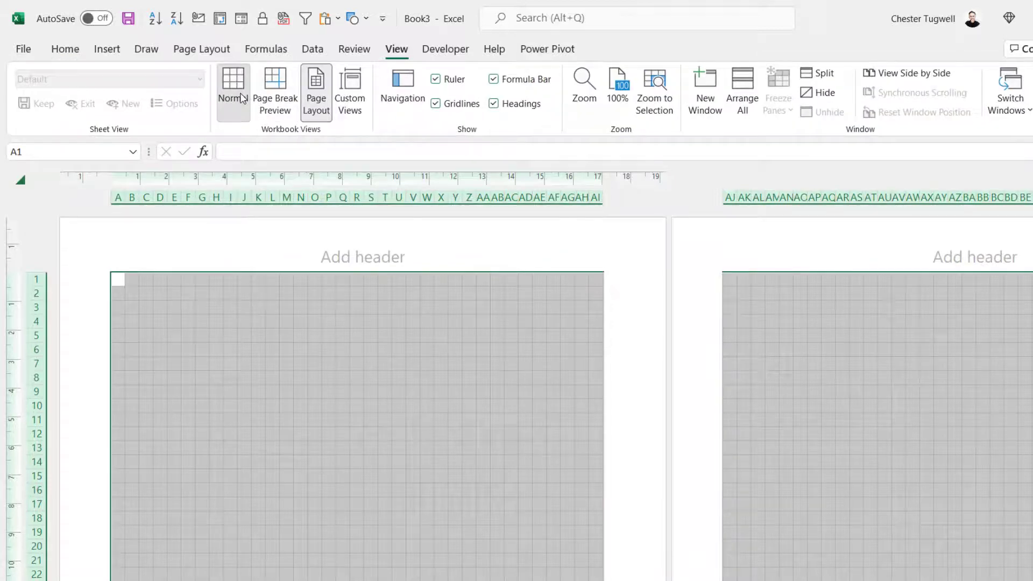
{"action": "left_click", "coordinate": [236, 94]}
- Select the cell block A2:AH6
{"action": "scroll", "coordinate": [812, 537], "scroll_direction": "up", "scroll_amount": 3}
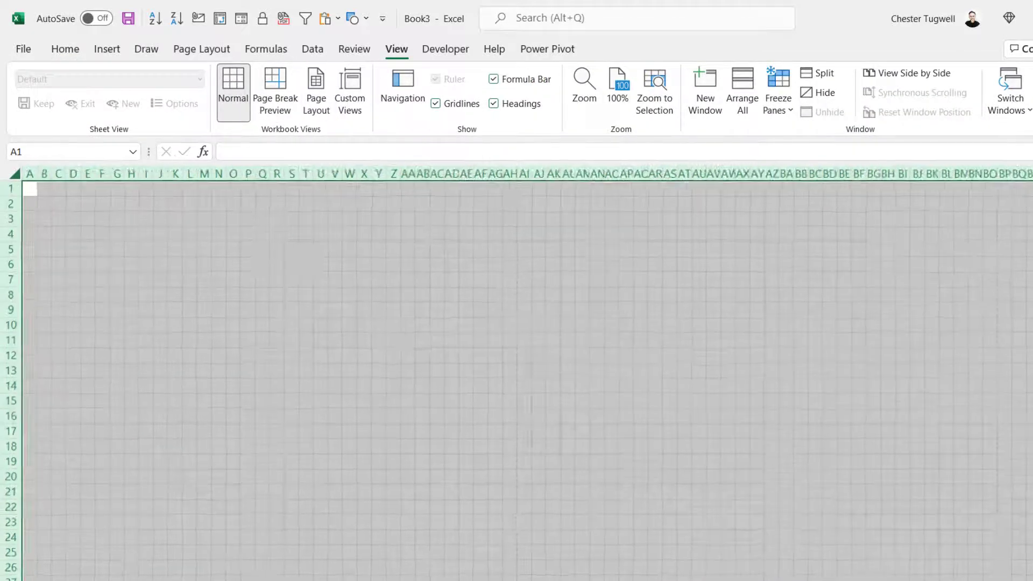
{"action": "left_click", "coordinate": [3, 250]}
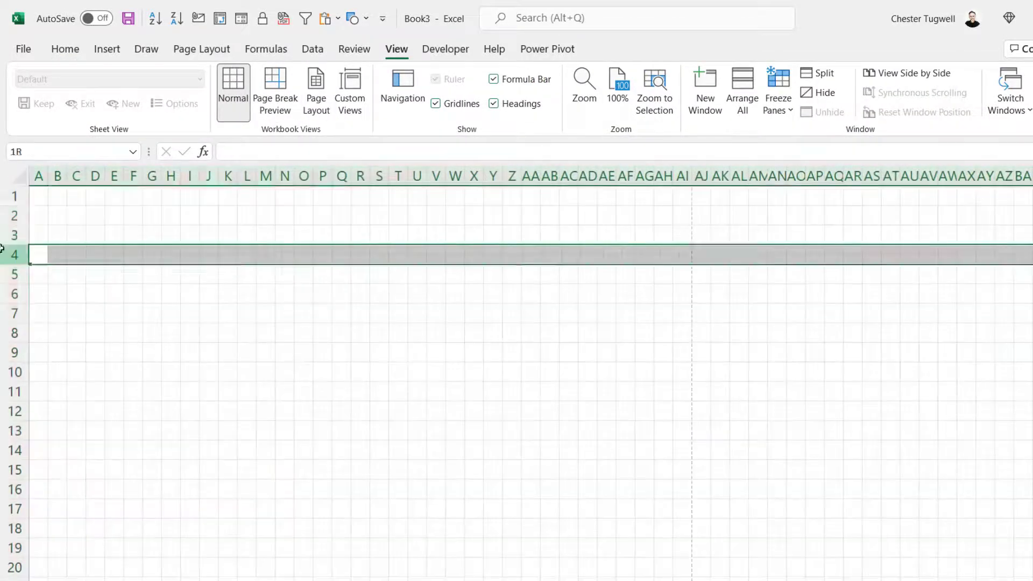
{"action": "left_click", "coordinate": [95, 234]}
{"action": "left_click_drag", "start_coordinate": [42, 211], "coordinate": [624, 300]}
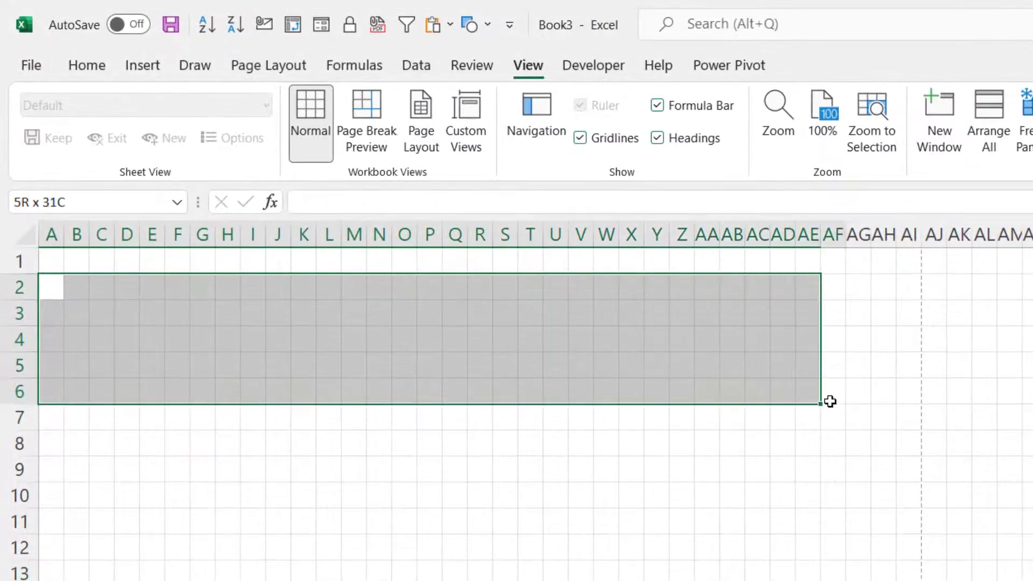
{"action": "left_click_drag", "start_coordinate": [831, 402], "coordinate": [888, 399]}
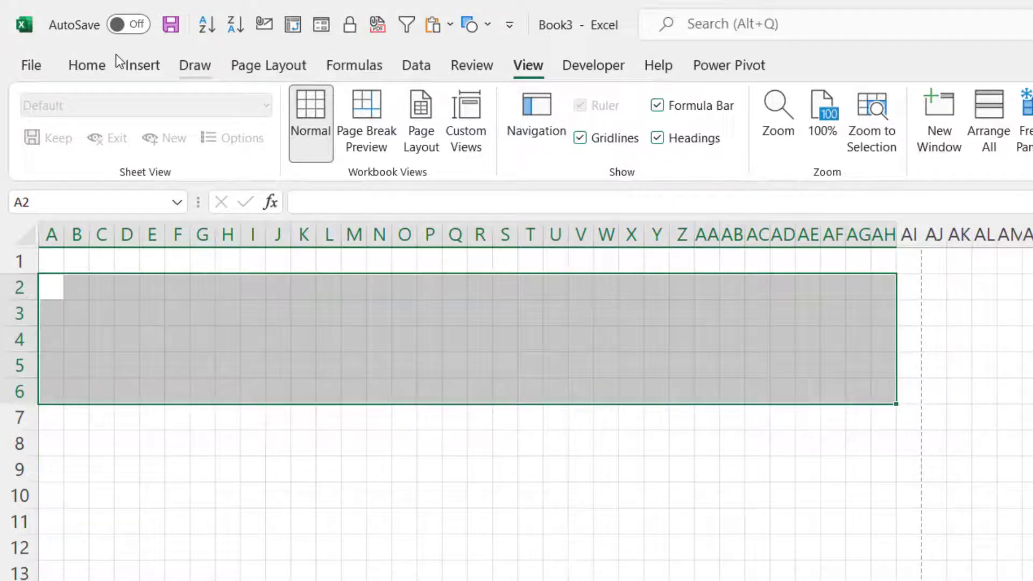
- Add top, bottom and right borders to A2:AH6, then deselect it
{"action": "left_click", "coordinate": [93, 69]}
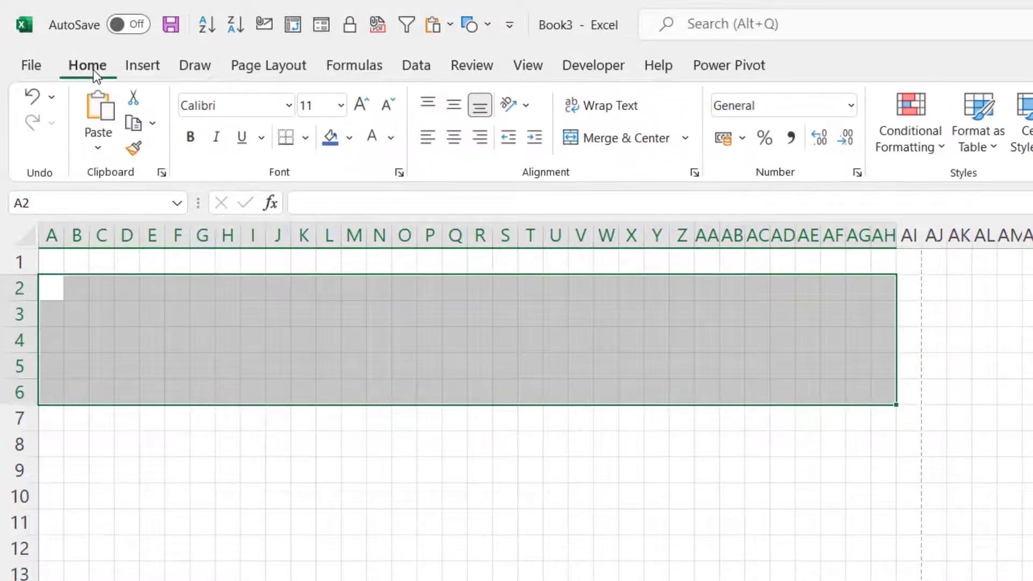
{"action": "left_click", "coordinate": [309, 142]}
{"action": "left_click", "coordinate": [337, 219]}
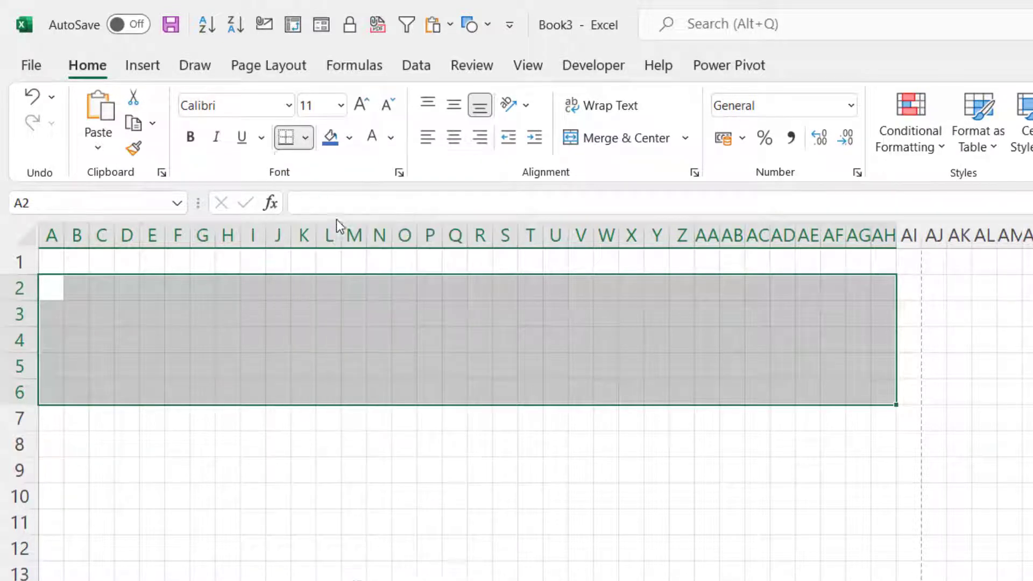
{"action": "left_click", "coordinate": [306, 140]}
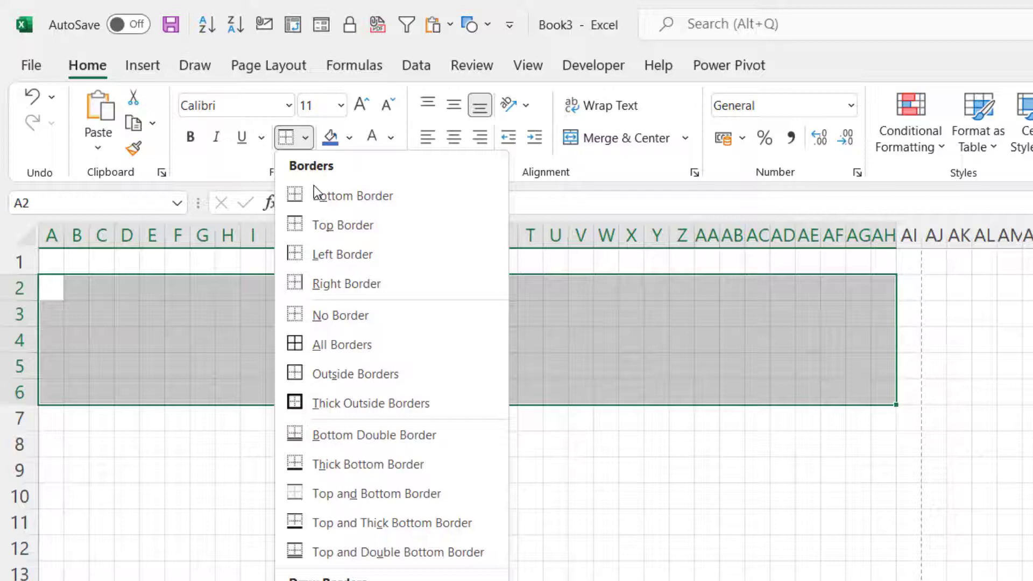
{"action": "left_click", "coordinate": [321, 197]}
{"action": "left_click", "coordinate": [305, 142]}
{"action": "left_click", "coordinate": [357, 291]}
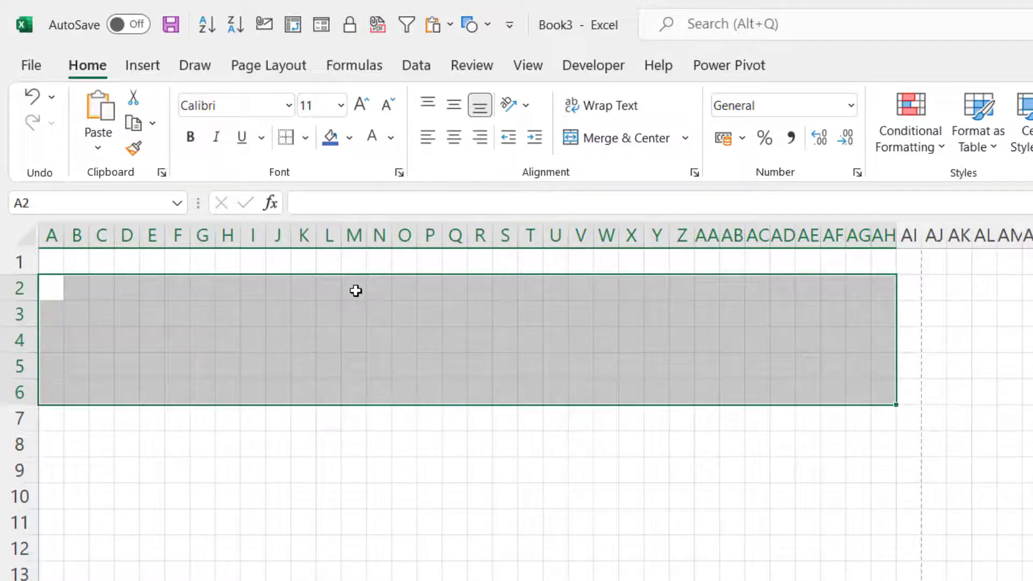
{"action": "left_click", "coordinate": [333, 461]}
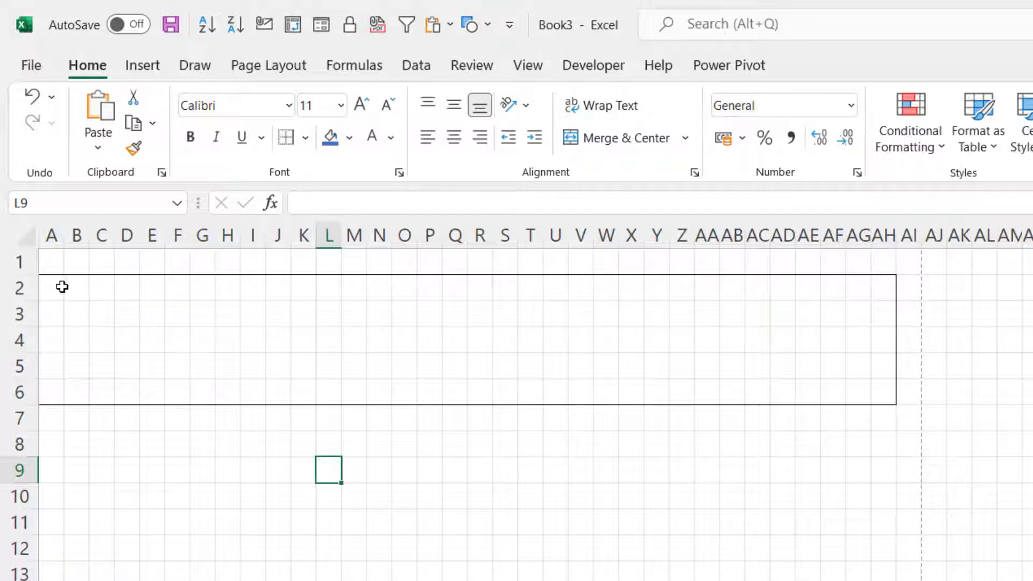
- Fill A2:A6 dark blue, merge and centre it, and enter the label 'Function 1'
{"action": "left_click_drag", "start_coordinate": [59, 285], "coordinate": [52, 390]}
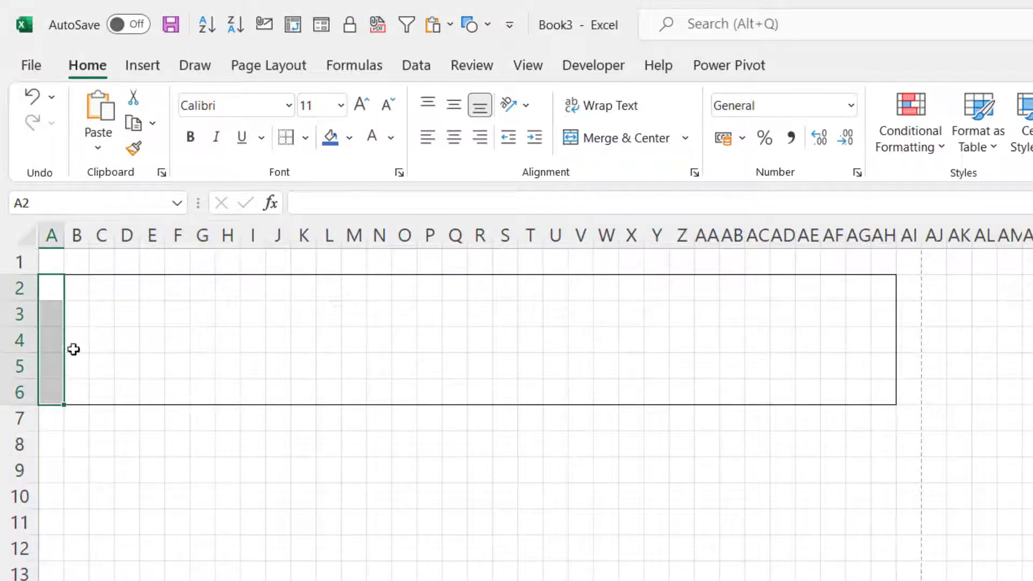
{"action": "left_click", "coordinate": [332, 141]}
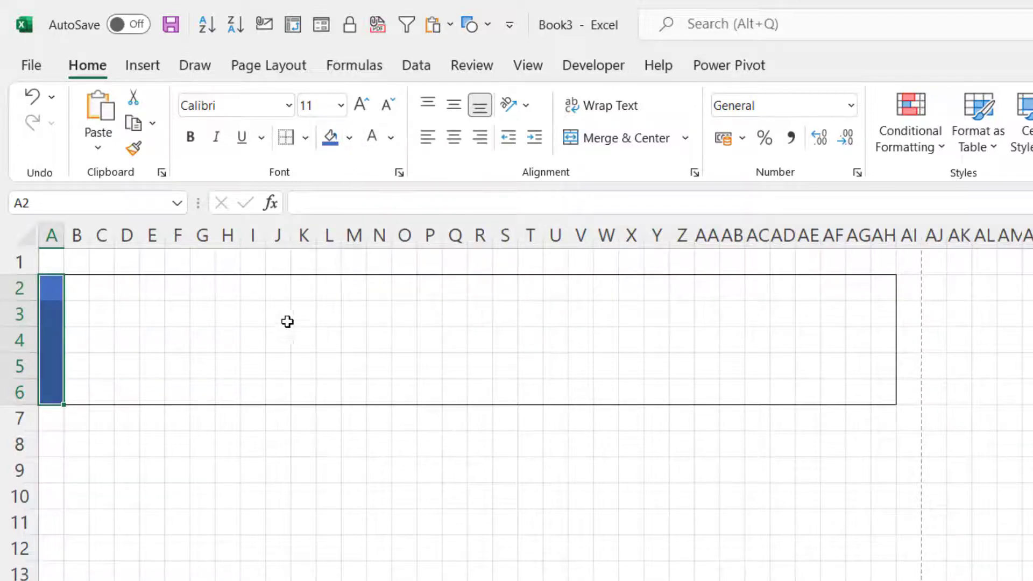
{"action": "left_click", "coordinate": [683, 143]}
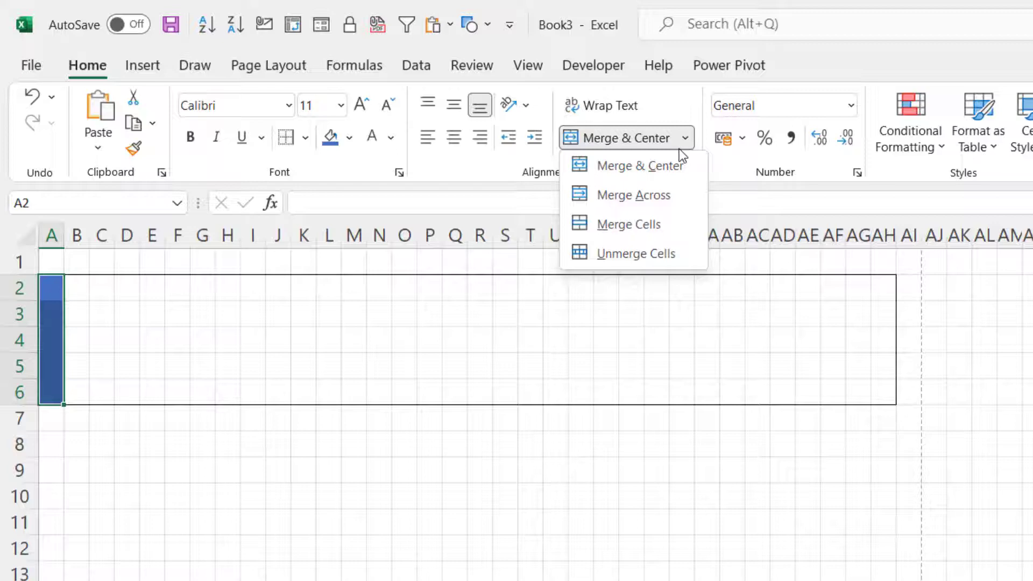
{"action": "left_click", "coordinate": [657, 167]}
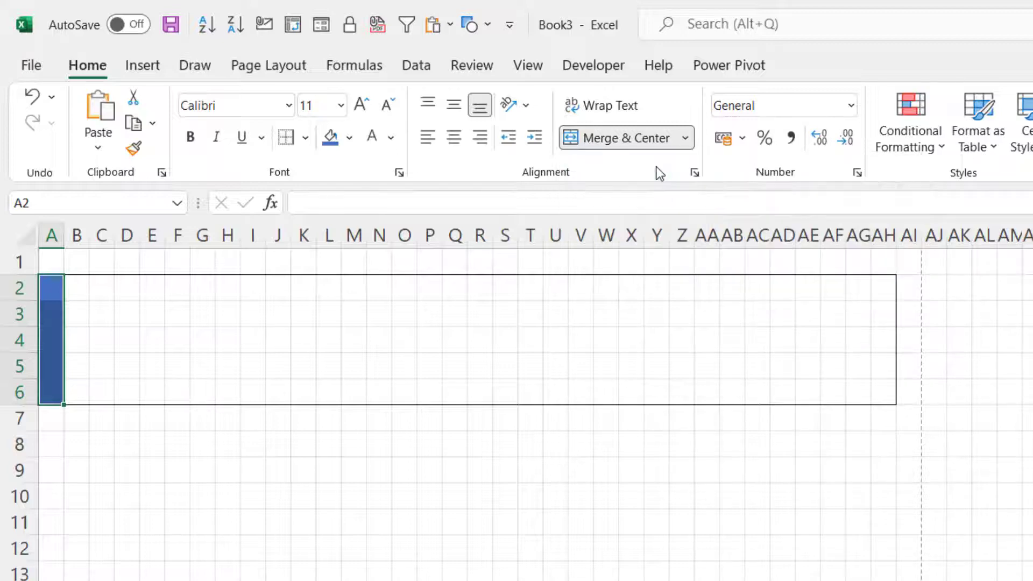
{"action": "type", "text": "F"}
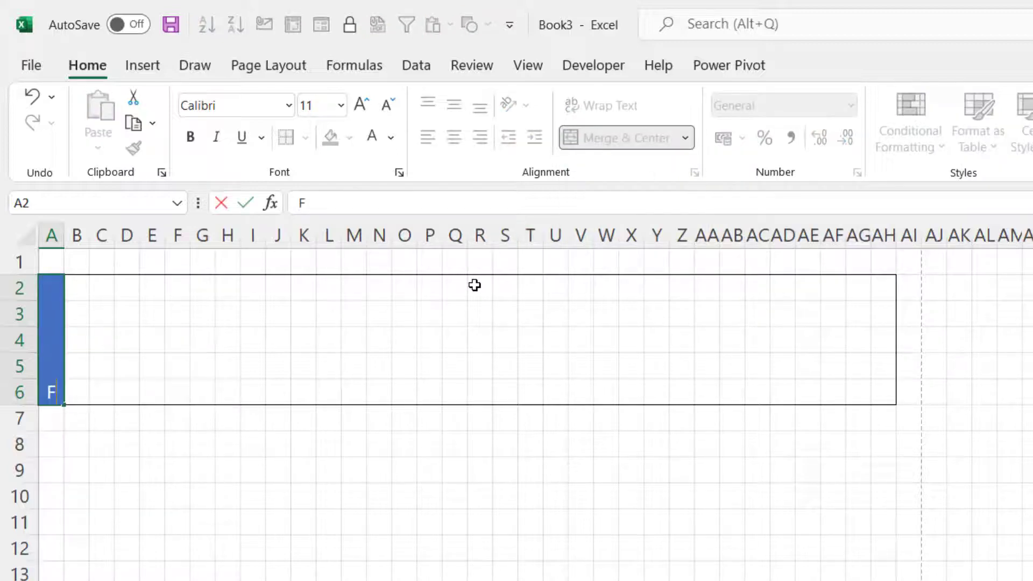
{"action": "type", "text": "unction 1"}
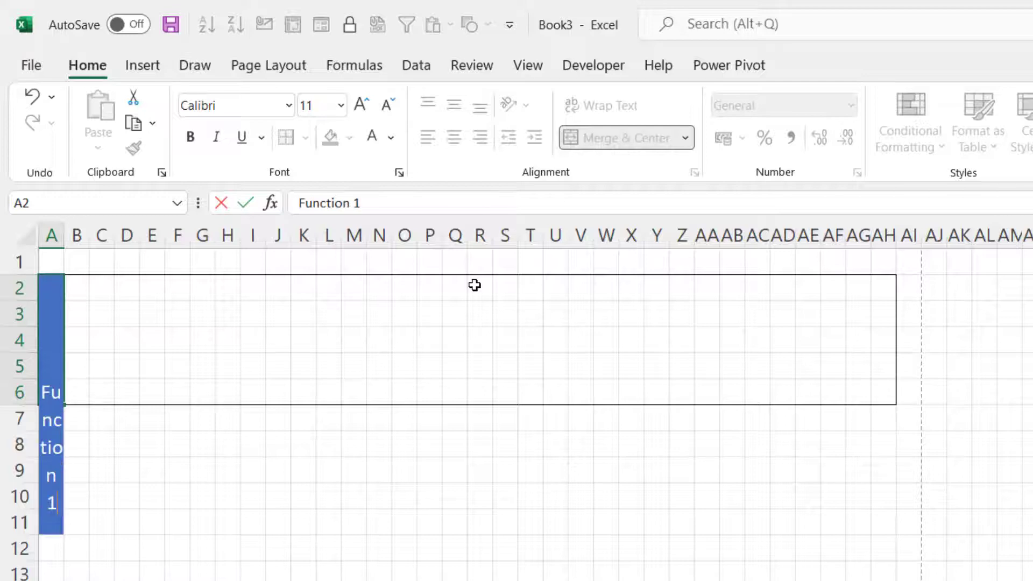
{"action": "key", "text": "Return"}
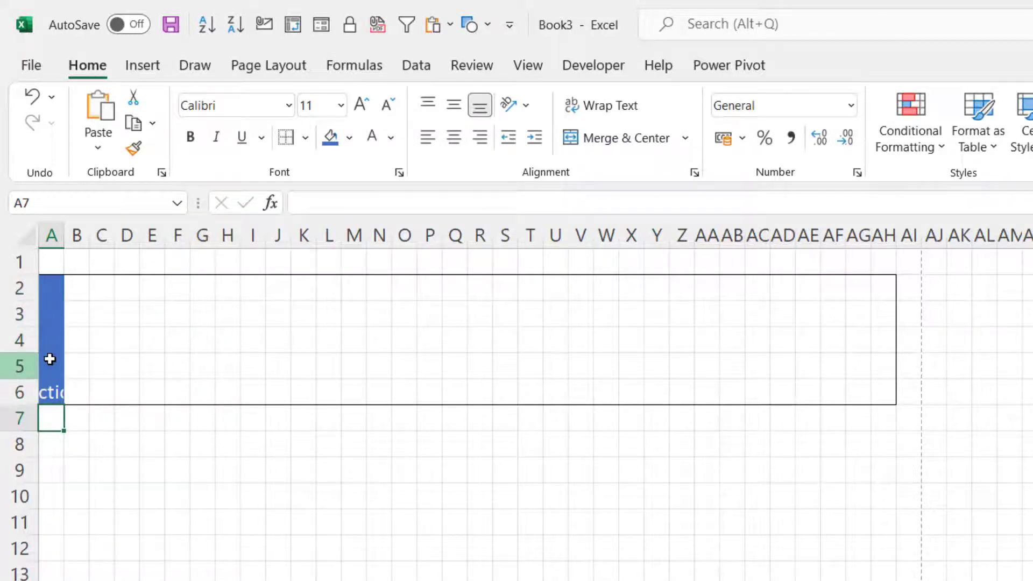
{"action": "left_click", "coordinate": [51, 357]}
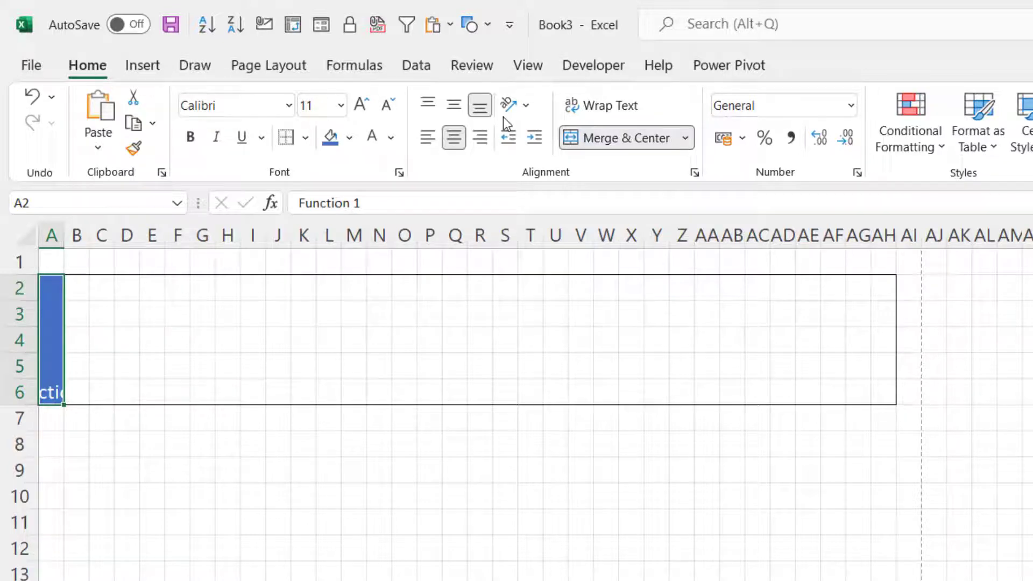
- Rotate the merged Function 1 label in A2:A6 to 90 degrees via Format Cells alignment
{"action": "left_click", "coordinate": [694, 172]}
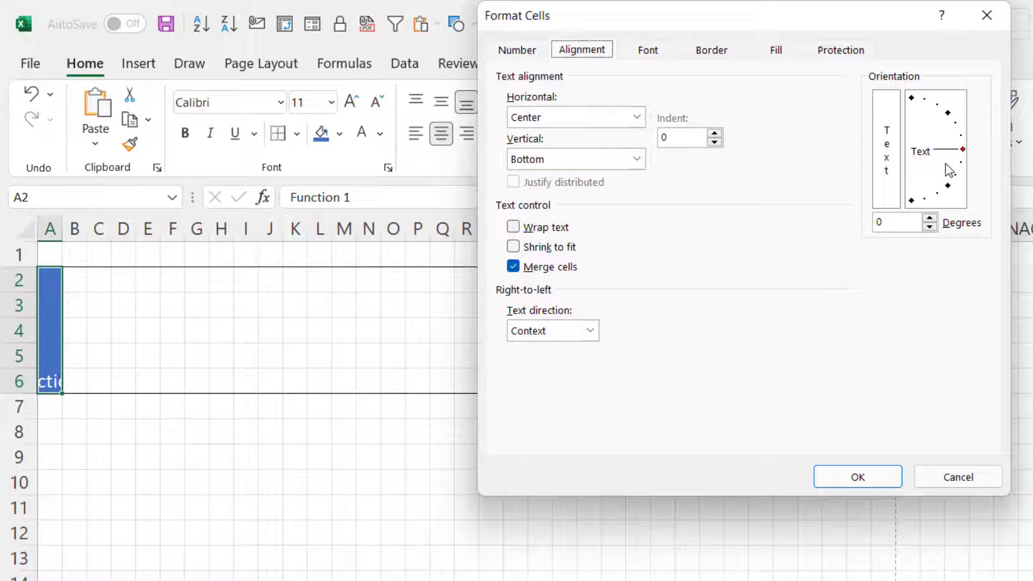
{"action": "left_click_drag", "start_coordinate": [962, 149], "coordinate": [911, 102]}
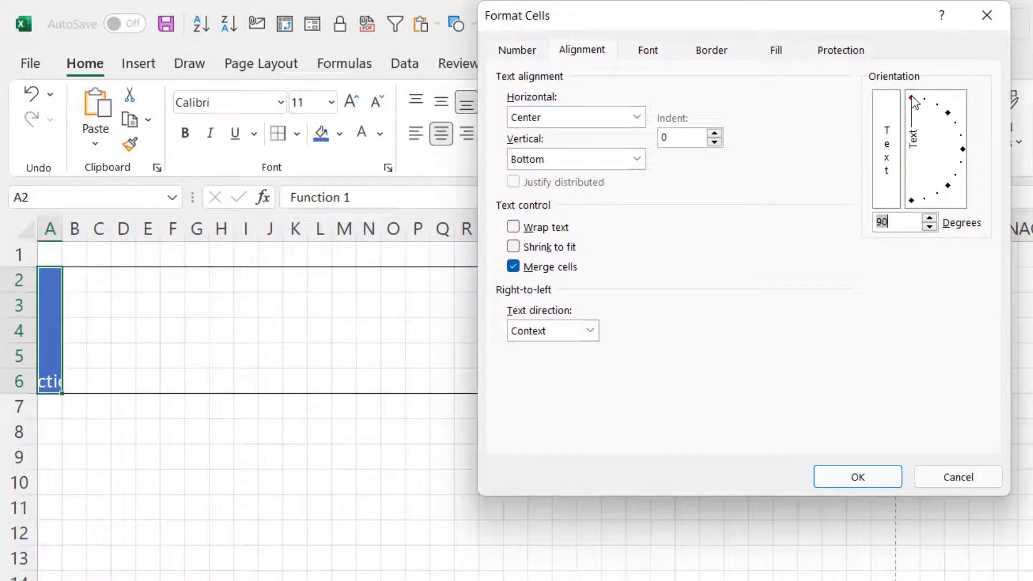
{"action": "left_click", "coordinate": [858, 476]}
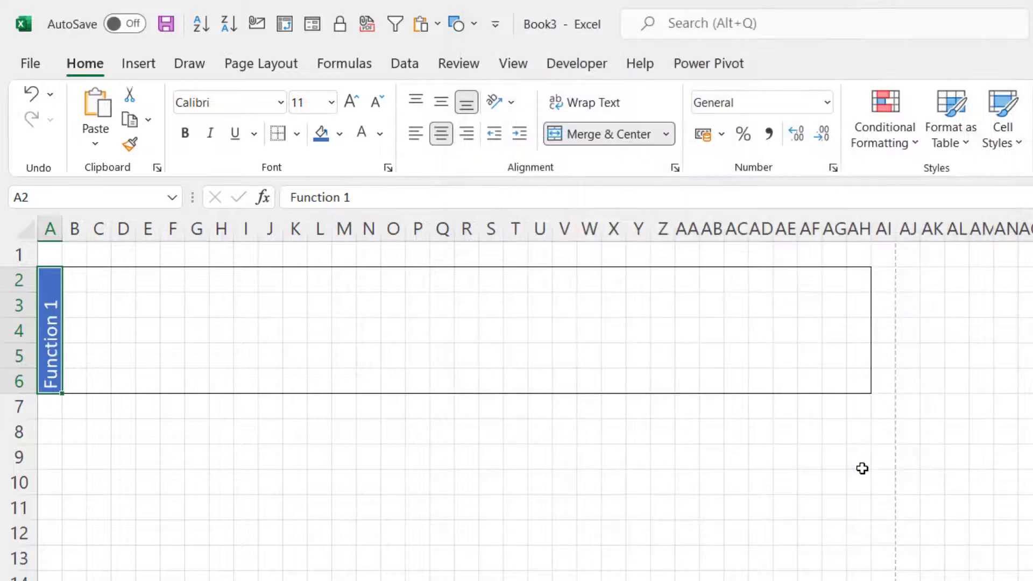
- Centre the lane label vertically, then copy lane A2:AH6 and paste it at A7, A12 and A17
{"action": "left_click", "coordinate": [445, 105]}
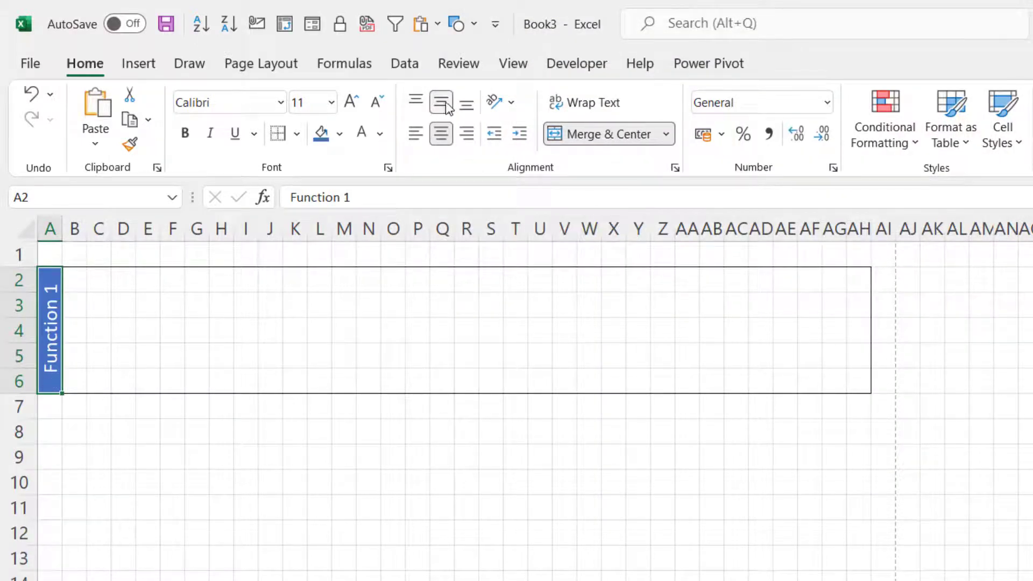
{"action": "left_click_drag", "start_coordinate": [52, 273], "coordinate": [851, 344]}
{"action": "key", "text": "ctrl+c"}
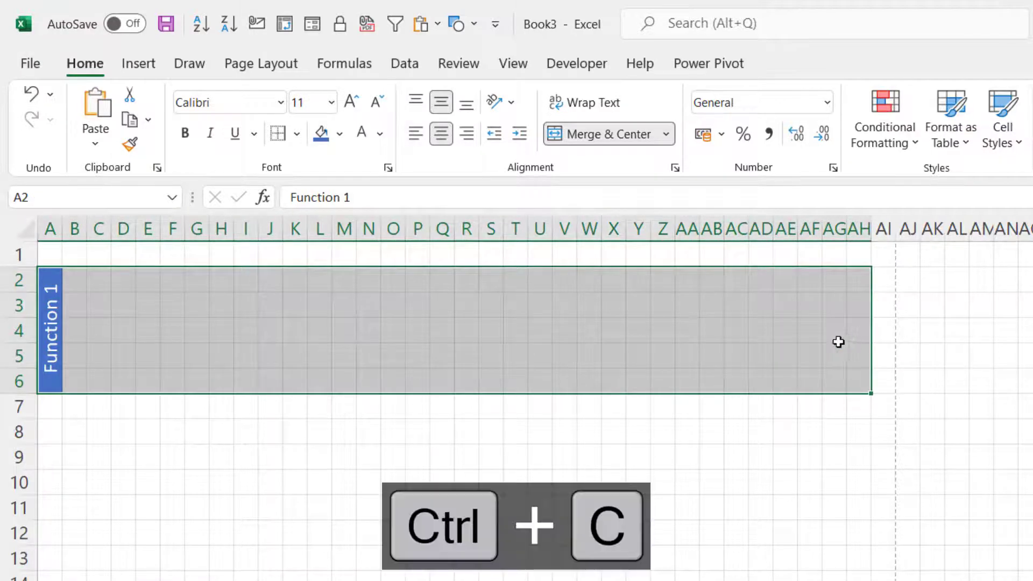
{"action": "left_click", "coordinate": [54, 404]}
{"action": "key", "text": "ctrl+v"}
{"action": "left_click", "coordinate": [48, 532]}
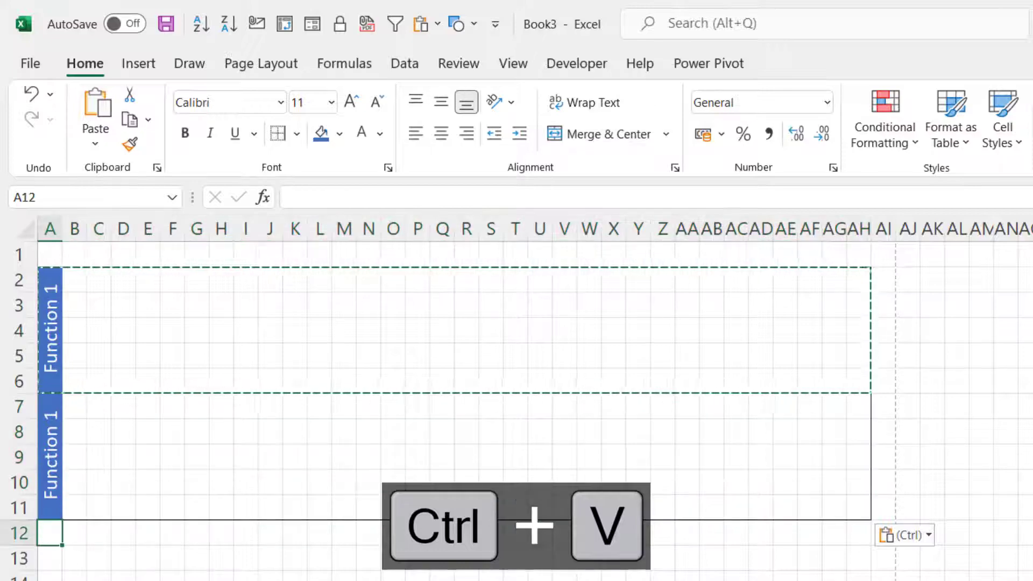
{"action": "key", "text": "ctrl+v"}
{"action": "left_click", "coordinate": [35, 450]}
{"action": "key", "text": "ctrl+v"}
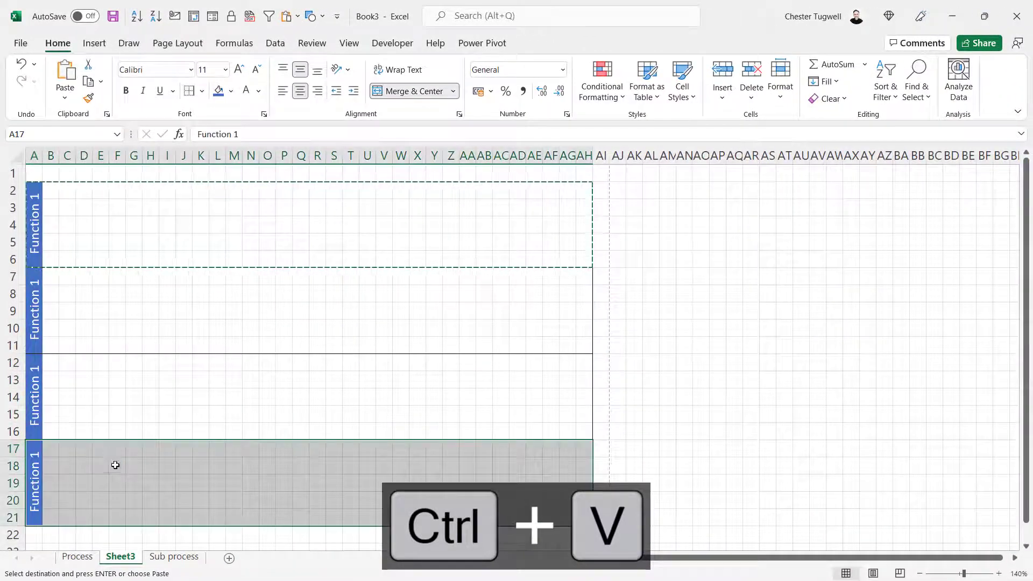
- Clear the copy border and fill A2's label down to row 21 as Function 1–4
{"action": "left_click", "coordinate": [40, 206]}
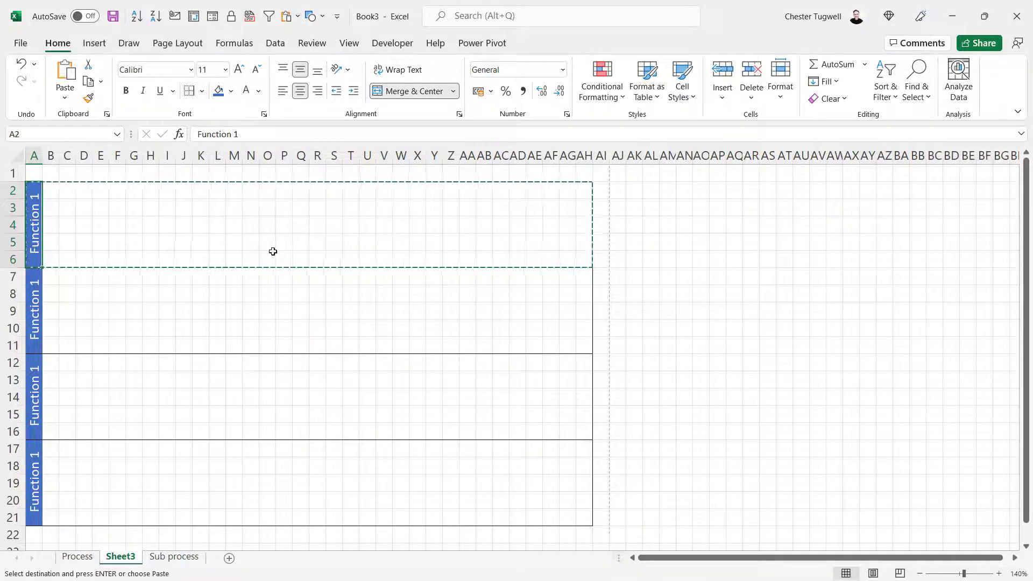
{"action": "key", "text": "Escape"}
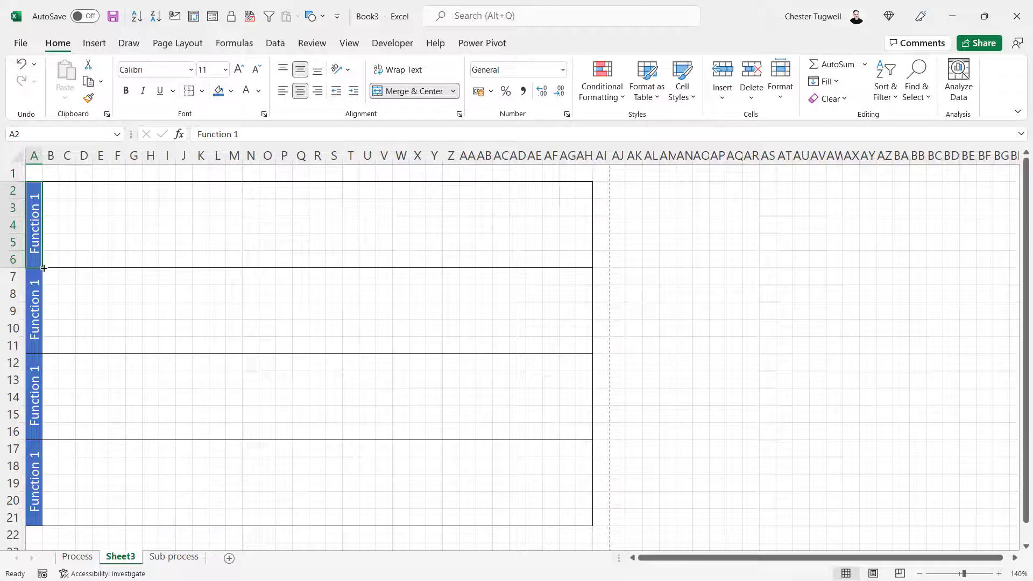
{"action": "left_click_drag", "start_coordinate": [43, 267], "coordinate": [38, 458]}
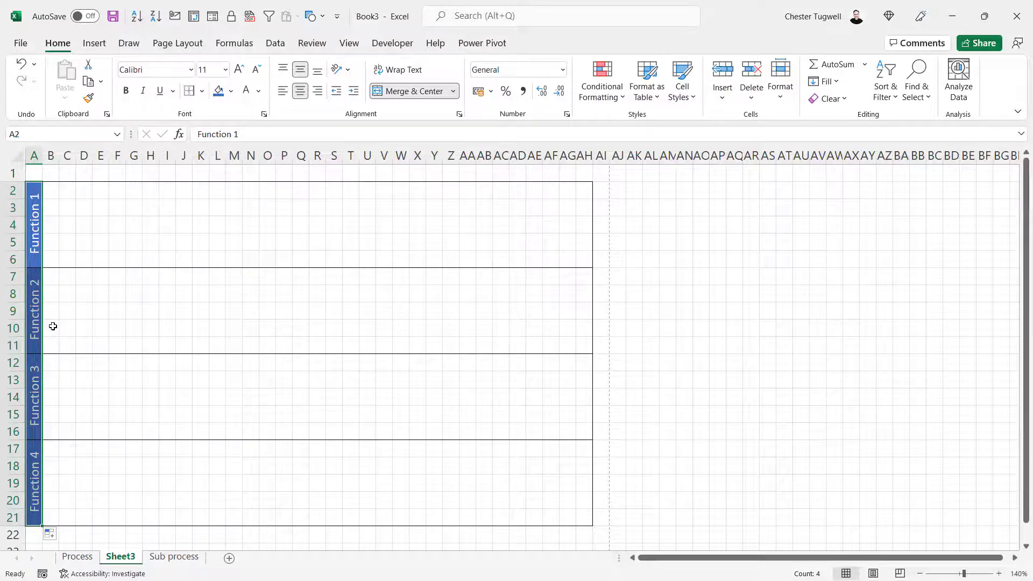
- Make the lane labels repeat Function 1 and draw a black Flowchart: Terminator labelled 'Start' over C3:E5
{"action": "key", "text": "ctrl+d"}
{"action": "left_click", "coordinate": [72, 206]}
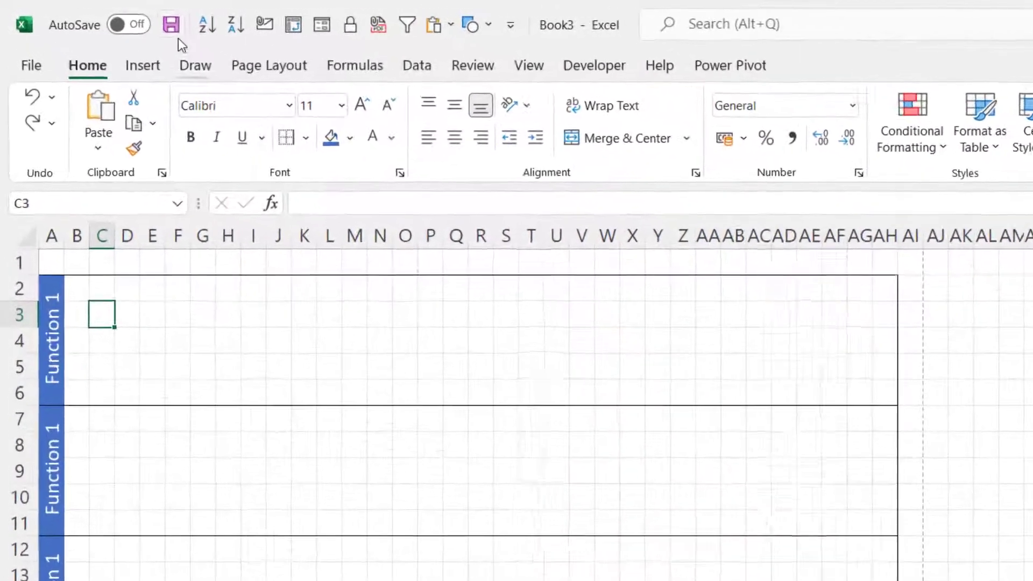
{"action": "left_click", "coordinate": [131, 73]}
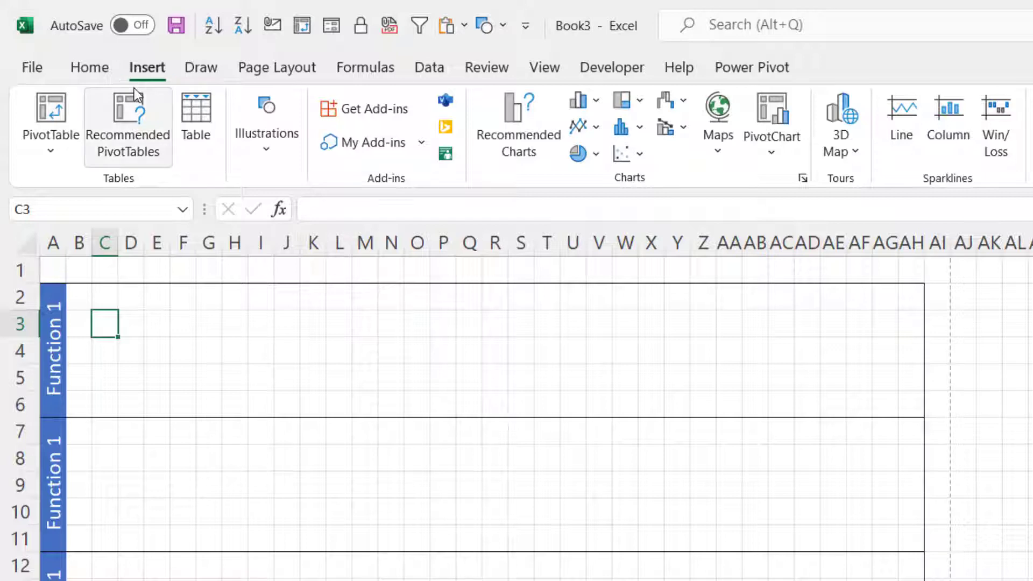
{"action": "left_click", "coordinate": [261, 152]}
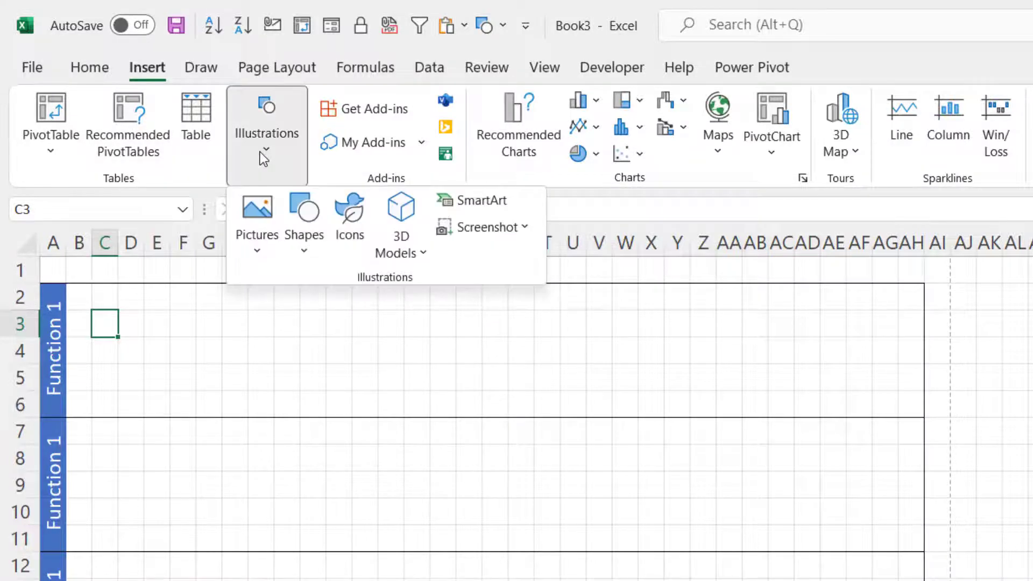
{"action": "left_click", "coordinate": [307, 237]}
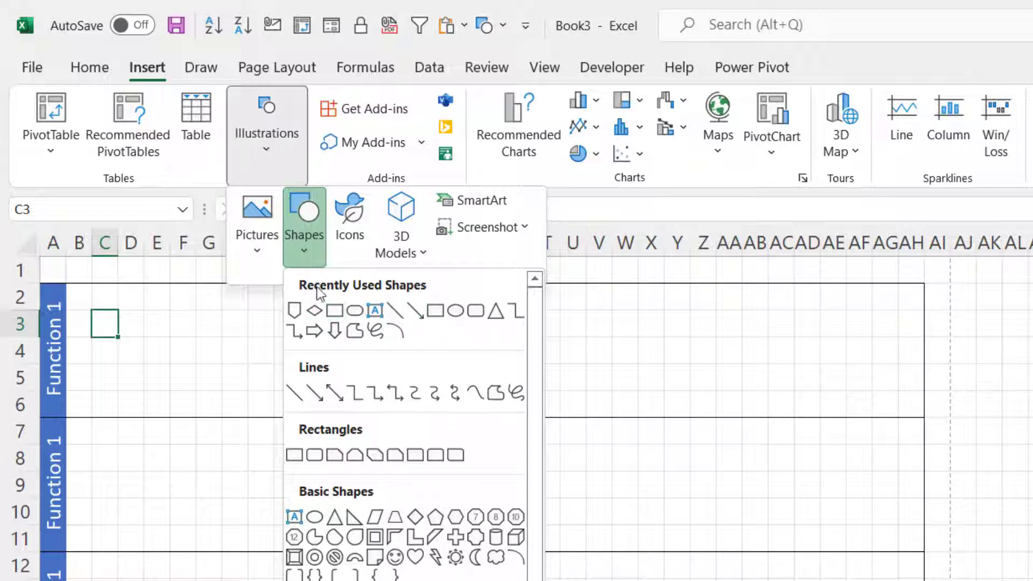
{"action": "left_click", "coordinate": [355, 310]}
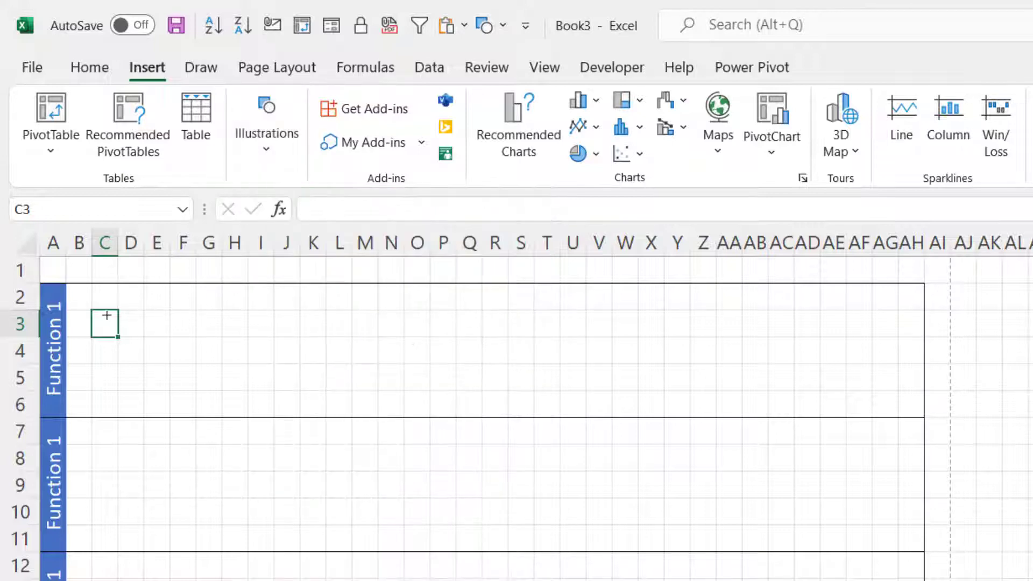
{"action": "mouse_move", "coordinate": [101, 312]}
{"action": "left_mouse_down"}
{"action": "mouse_move", "coordinate": [215, 369]}
{"action": "mouse_move", "coordinate": [219, 385]}
{"action": "left_mouse_up"}
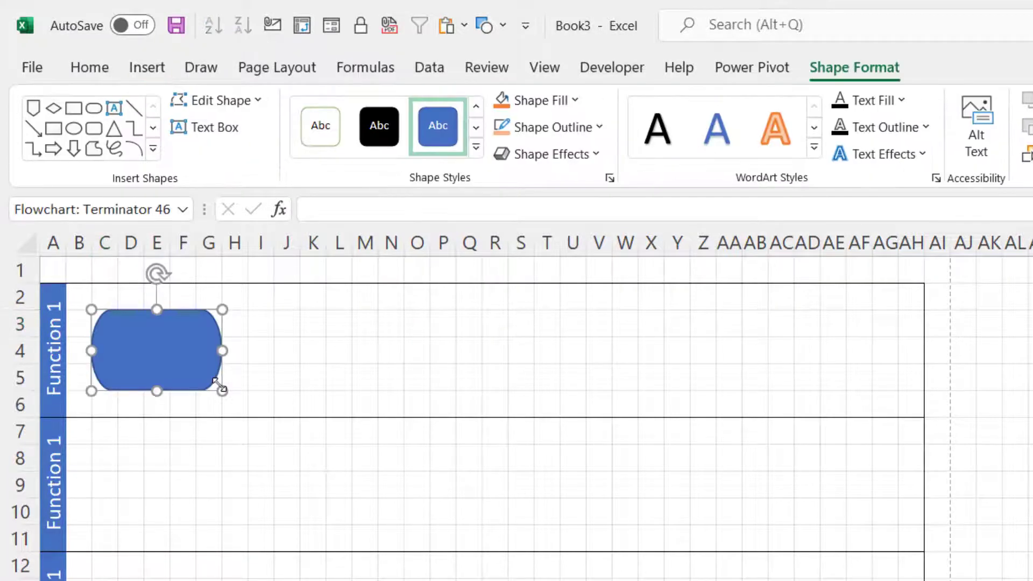
{"action": "left_click", "coordinate": [378, 126]}
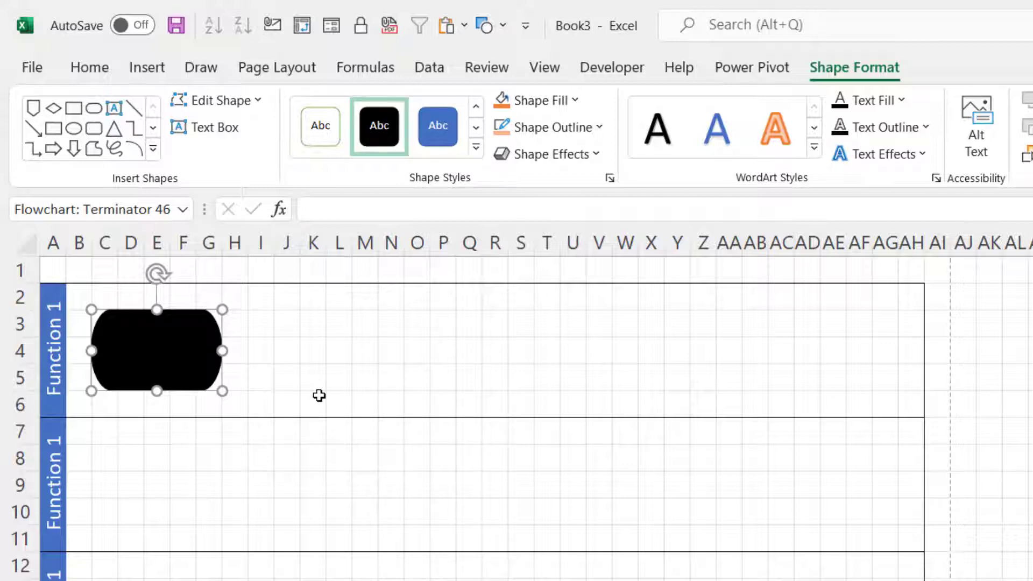
{"action": "type", "text": "Start"}
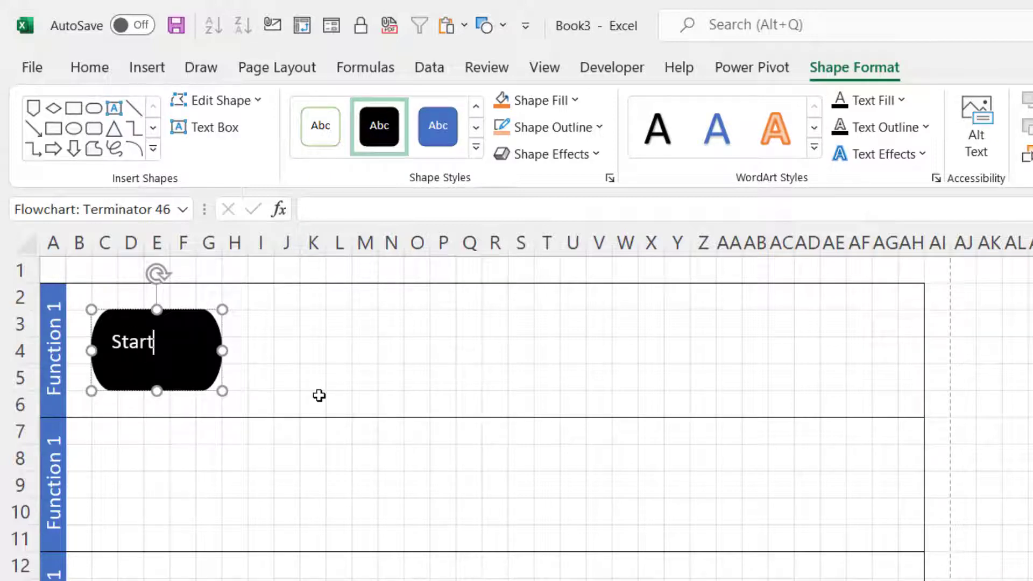
{"action": "left_click", "coordinate": [308, 383]}
- Bold and centre the Start text, and copy the shape into the bottom lane as 'Finish'
{"action": "left_click", "coordinate": [196, 370]}
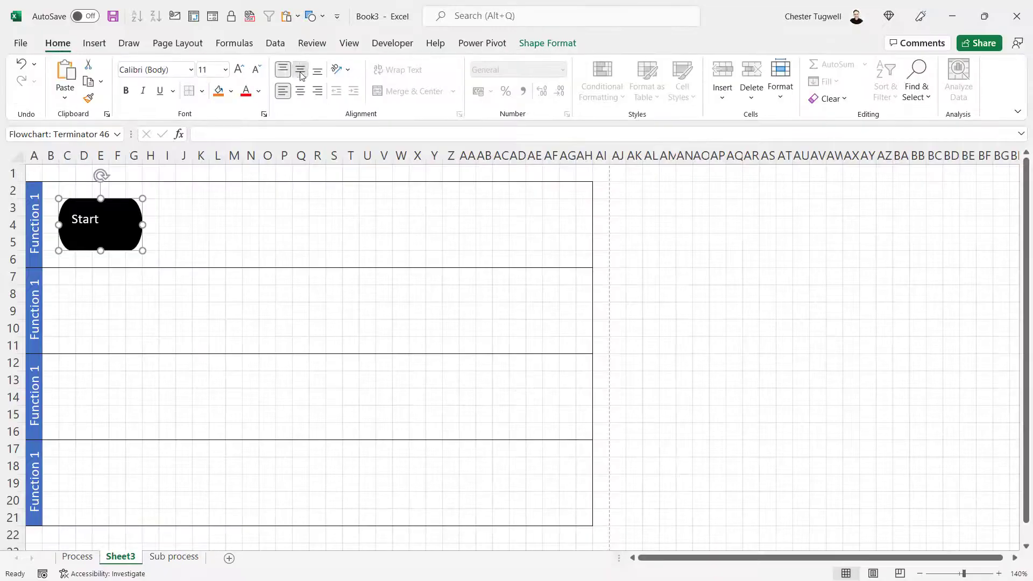
{"action": "key", "text": "ctrl+e"}
{"action": "key", "text": "ctrl+b"}
{"action": "left_click_drag", "start_coordinate": [90, 224], "coordinate": [507, 483]}
{"action": "double_click", "coordinate": [507, 482]}
{"action": "type", "text": "Finish"}
{"action": "left_click", "coordinate": [649, 362]}
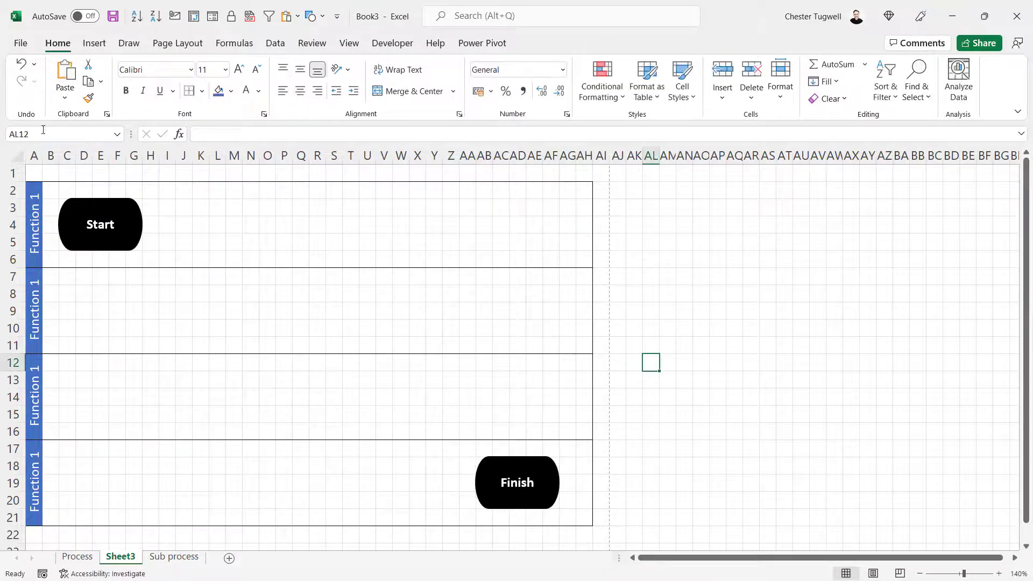
- Draw a blue Process box right of Start reading 'Step 1', bold and centred
{"action": "left_click", "coordinate": [101, 224]}
{"action": "left_click", "coordinate": [98, 95]}
{"action": "left_click", "coordinate": [27, 178]}
{"action": "left_click_drag", "start_coordinate": [191, 198], "coordinate": [275, 250]}
{"action": "type", "text": "Step 1"}
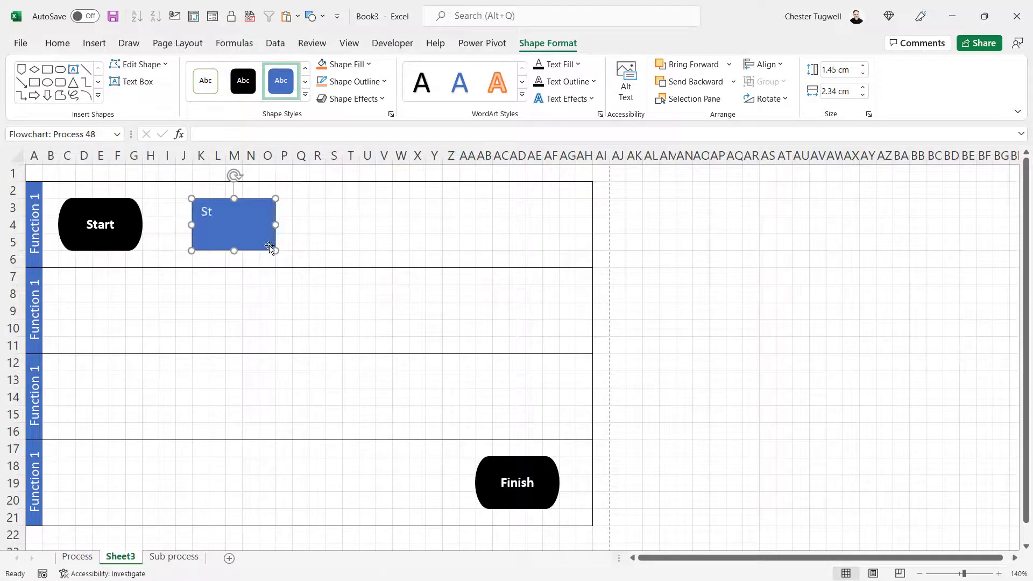
{"action": "left_click", "coordinate": [58, 43]}
{"action": "left_click", "coordinate": [301, 70]}
{"action": "left_click", "coordinate": [300, 91]}
{"action": "key", "text": "ctrl+b"}
- Copy the Step 1 box down into the other lanes, align them in one column, and shift Finish left
{"action": "left_click_drag", "start_coordinate": [193, 185], "coordinate": [382, 401]}
{"action": "left_click_drag", "start_coordinate": [237, 232], "coordinate": [369, 231]}
{"action": "left_click", "coordinate": [266, 247]}
{"action": "left_click_drag", "start_coordinate": [266, 247], "coordinate": [249, 247]}
{"action": "left_click_drag", "start_coordinate": [350, 237], "coordinate": [335, 237]}
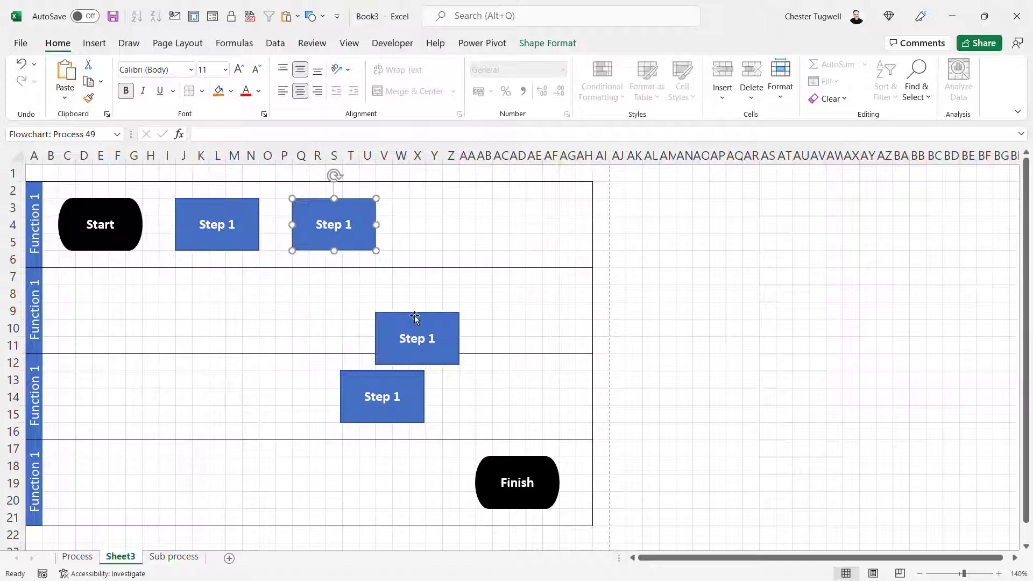
{"action": "left_click_drag", "start_coordinate": [414, 316], "coordinate": [331, 287]}
{"action": "left_click_drag", "start_coordinate": [385, 422], "coordinate": [337, 422]}
{"action": "left_click_drag", "start_coordinate": [517, 495], "coordinate": [451, 495]}
- Renumber the copied boxes as Step 2, Step 3 and Step 4
{"action": "double_click", "coordinate": [349, 225]}
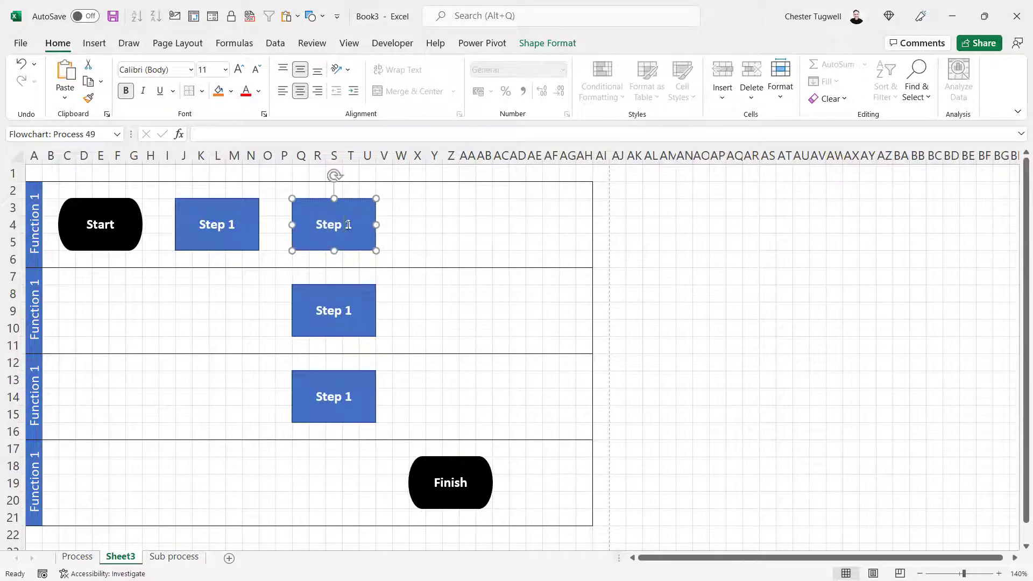
{"action": "type", "text": "2"}
{"action": "double_click", "coordinate": [349, 311]}
{"action": "type", "text": "3"}
{"action": "double_click", "coordinate": [349, 397]}
{"action": "type", "text": "4"}
{"action": "left_click", "coordinate": [434, 380]}
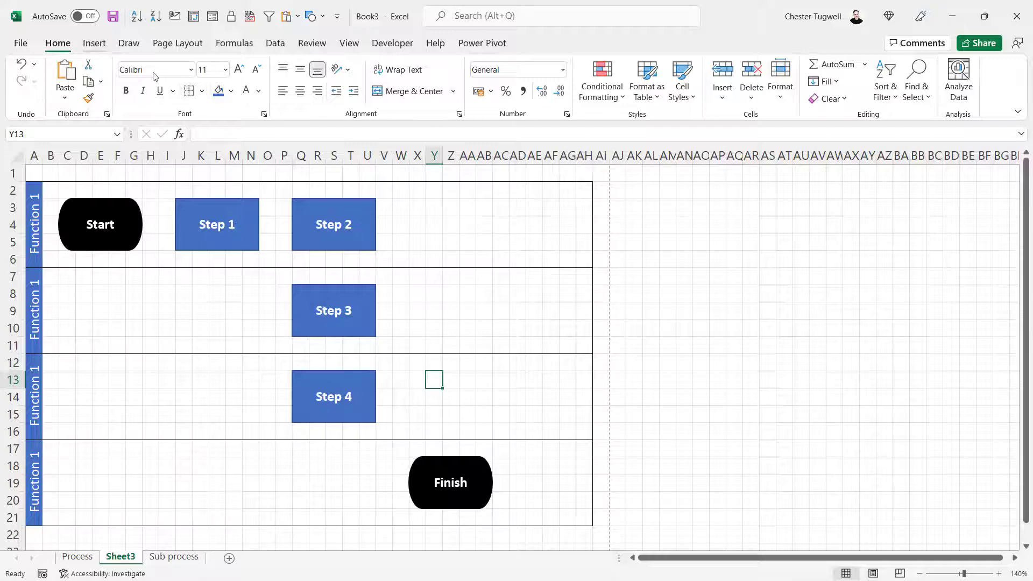
- With Step 1 selected, choose the straight Line Arrow from Shape Format's shapes
{"action": "left_click", "coordinate": [188, 242]}
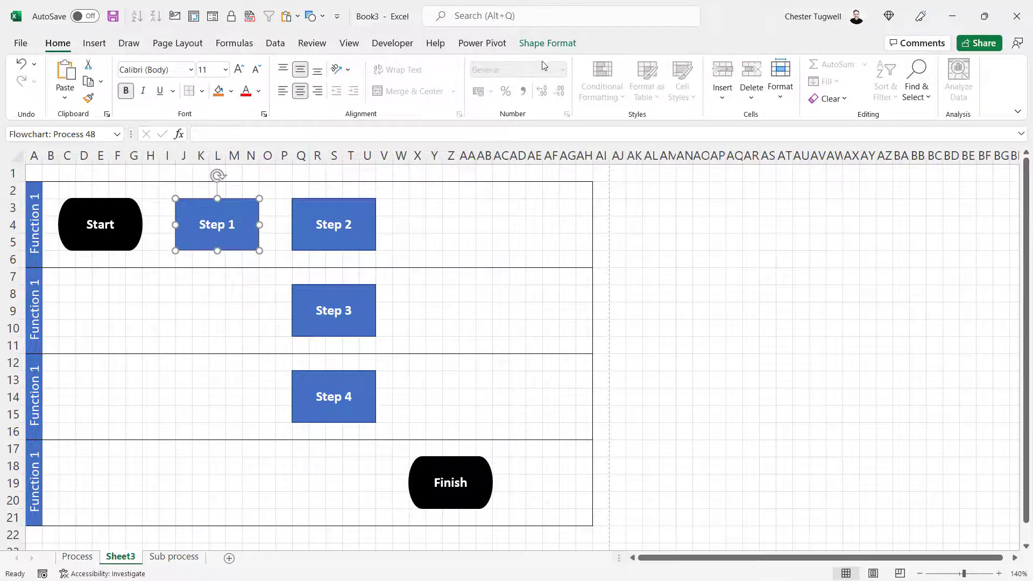
{"action": "left_click", "coordinate": [555, 48]}
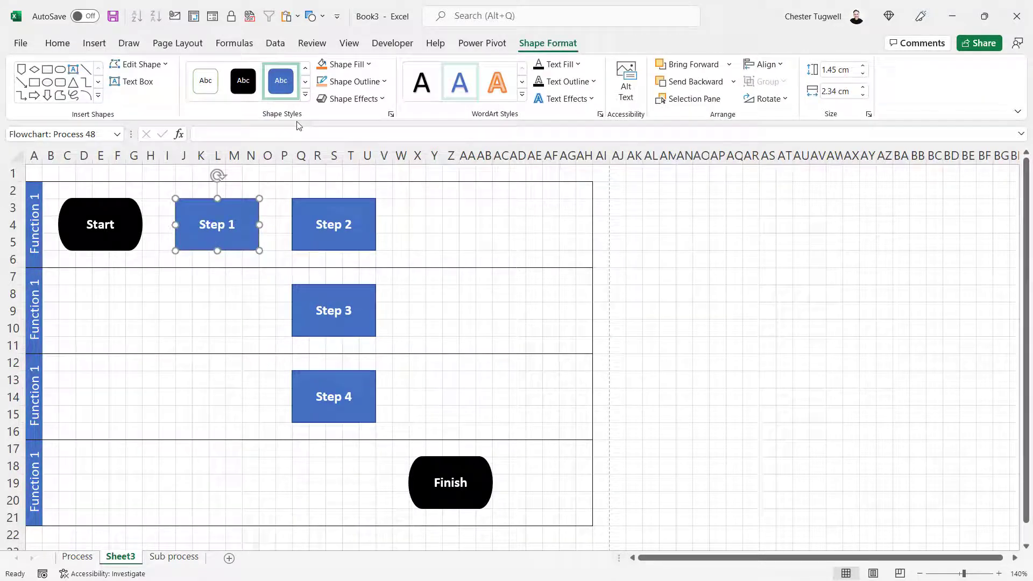
{"action": "left_click", "coordinate": [21, 82]}
- Draw straight arrows linking Start to Step 1, Step 1 to Step 2, Step 2 to Step 3, and Step 3 to Step 4
{"action": "left_click_drag", "start_coordinate": [142, 224], "coordinate": [181, 225]}
{"action": "left_click_drag", "start_coordinate": [261, 225], "coordinate": [292, 224]}
{"action": "left_click", "coordinate": [22, 83]}
{"action": "left_click_drag", "start_coordinate": [334, 251], "coordinate": [334, 284]}
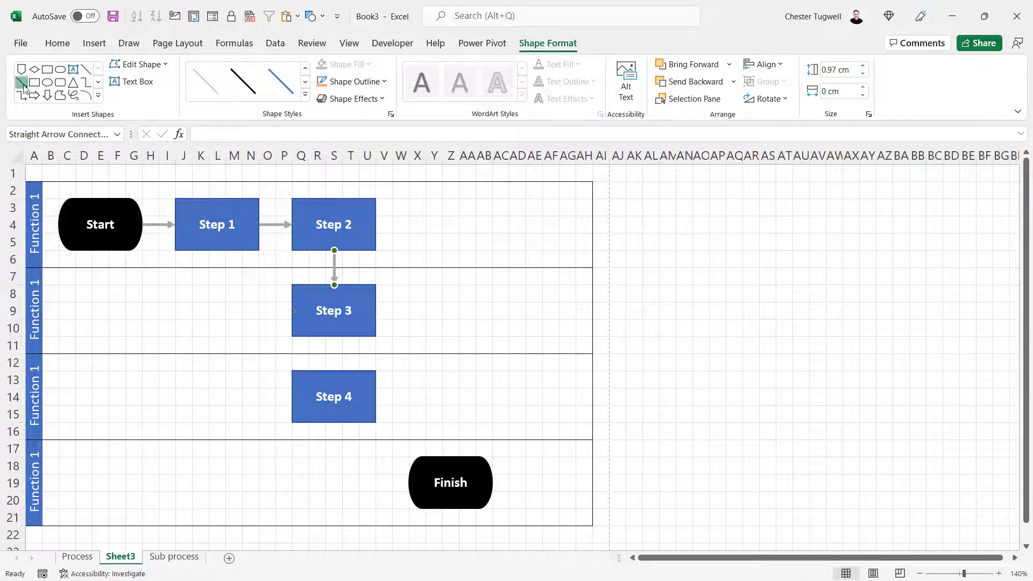
{"action": "left_click", "coordinate": [21, 83]}
{"action": "left_click_drag", "start_coordinate": [335, 336], "coordinate": [334, 370]}
{"action": "left_click", "coordinate": [21, 83]}
- Connect Step 4 to Finish with an Elbow Arrow Connector
{"action": "left_click", "coordinate": [99, 96]}
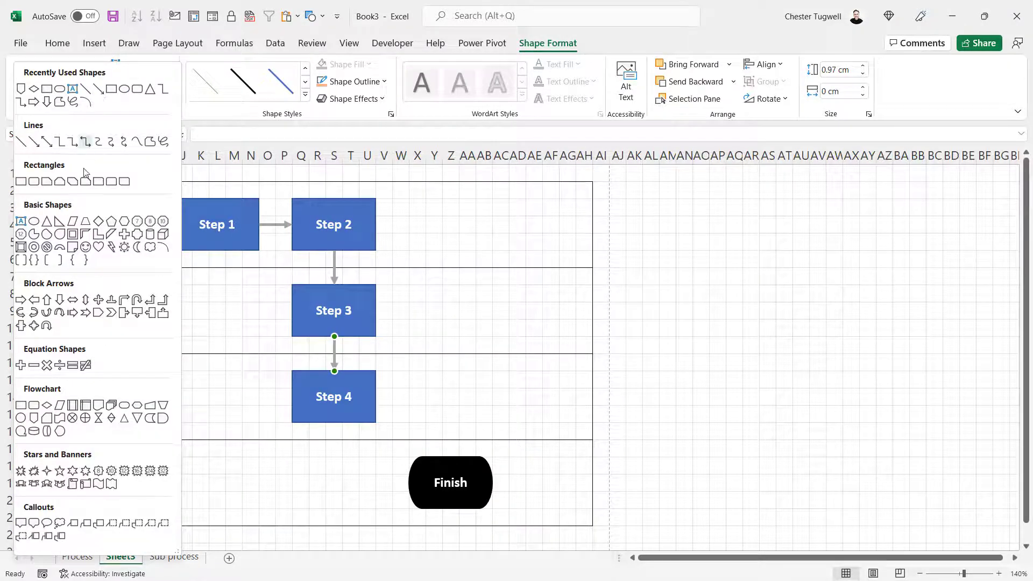
{"action": "left_click", "coordinate": [73, 142]}
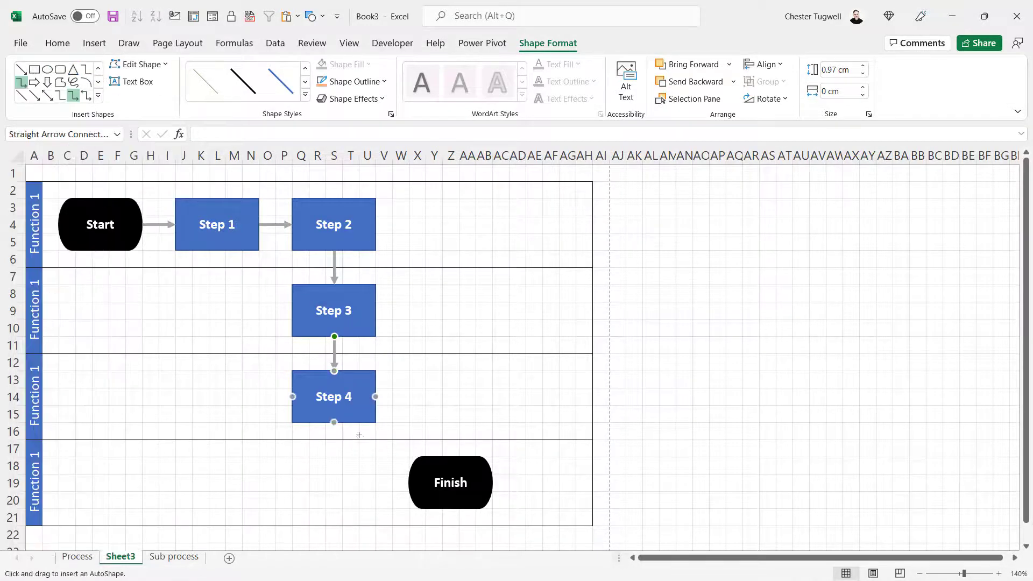
{"action": "left_click_drag", "start_coordinate": [334, 421], "coordinate": [409, 483]}
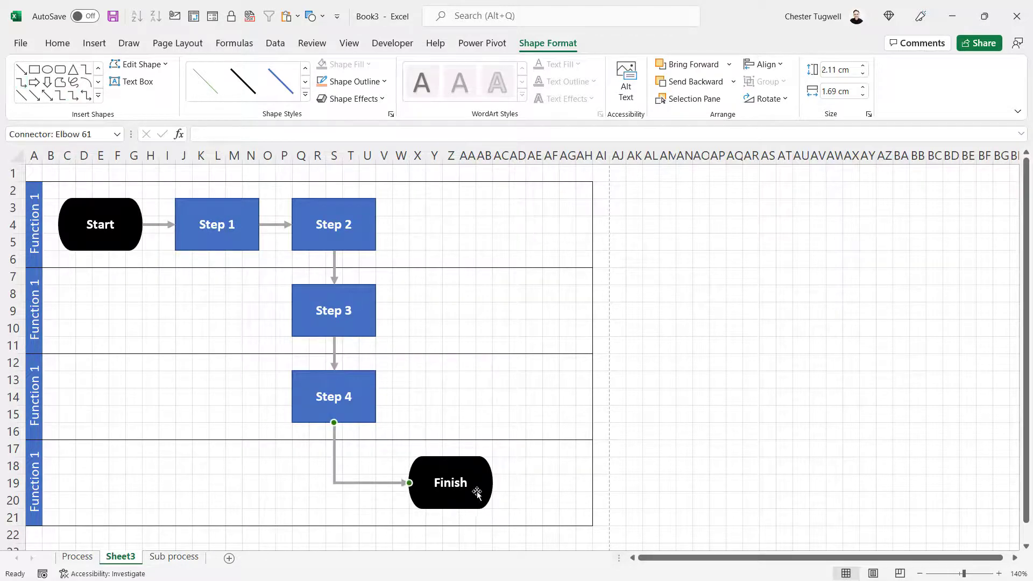